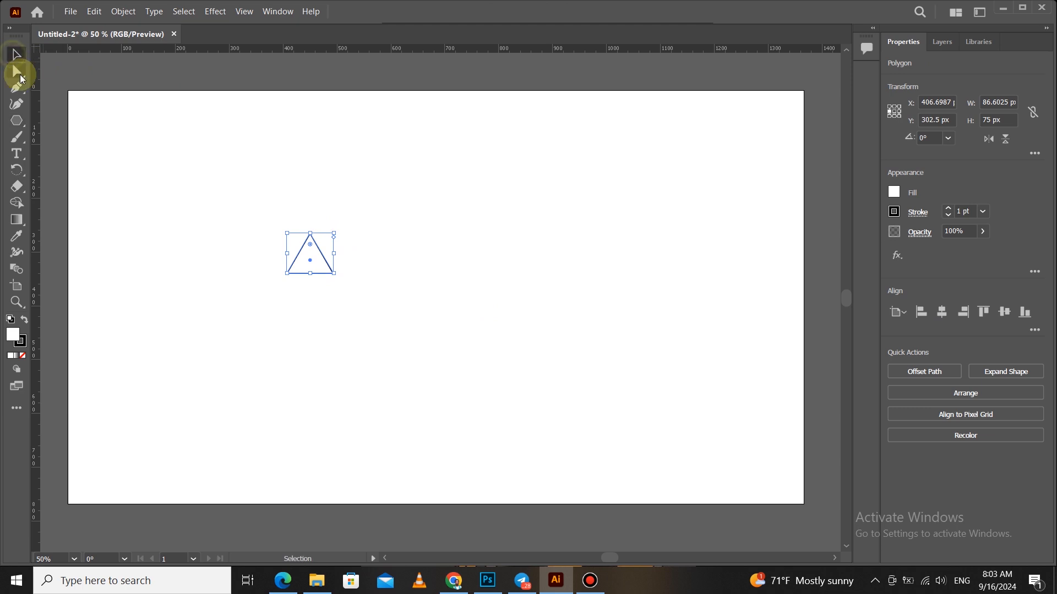
Step: Enlarge the small triangle proportionally to about 491 × 425 px and set its stroke to 2 pt
{"action": "left_click_drag", "start_coordinate": [311, 276], "coordinate": [310, 460]}
{"action": "mouse_move", "coordinate": [366, 358]}
{"action": "left_mouse_down"}
{"action": "mouse_move", "coordinate": [366, 313]}
{"action": "mouse_move", "coordinate": [329, 287]}
{"action": "left_mouse_up"}
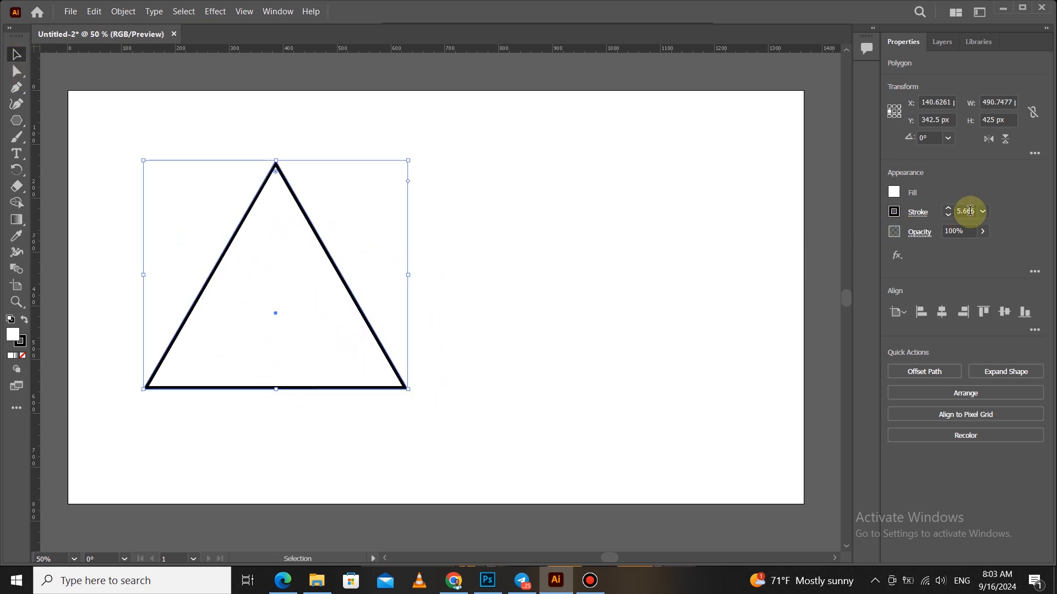
{"action": "left_click", "coordinate": [982, 212]}
{"action": "left_click", "coordinate": [985, 288]}
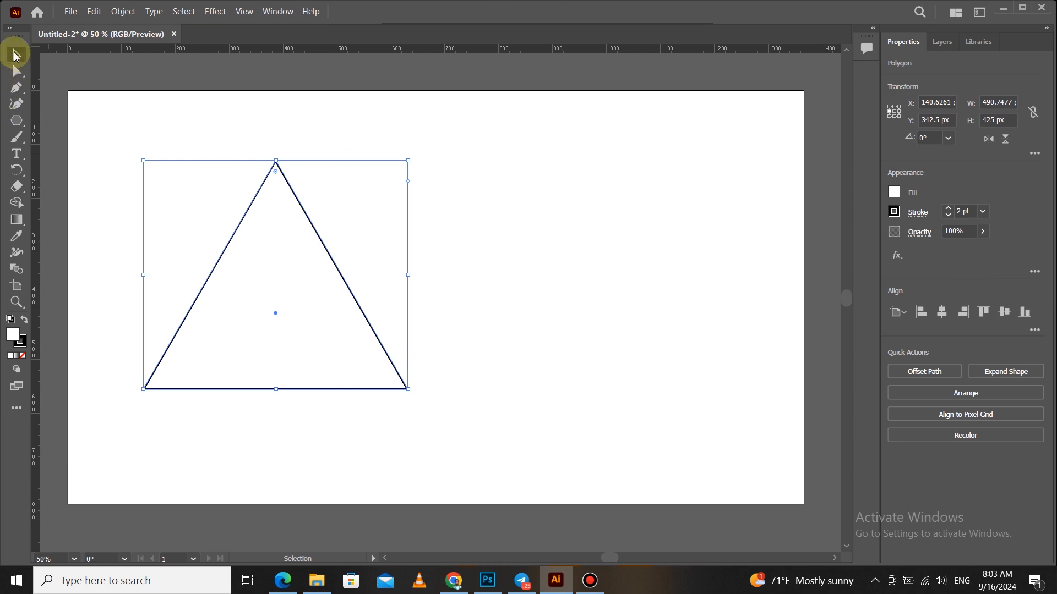
{"action": "left_click", "coordinate": [110, 129]}
Step: Draw a straight Pen line along the triangle's left side and shift it so it extends past both corners
{"action": "left_click", "coordinate": [17, 90]}
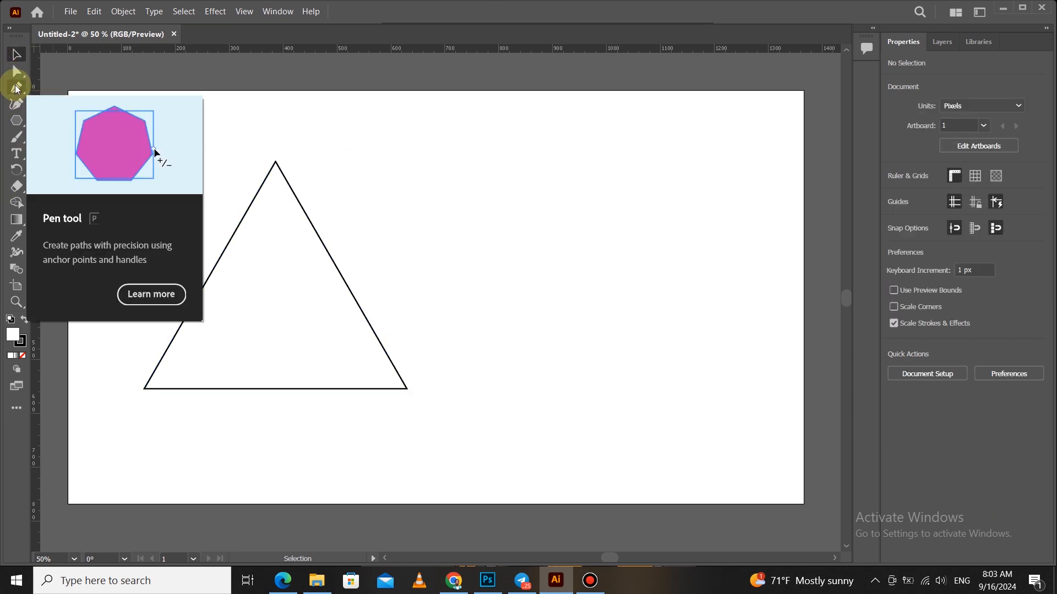
{"action": "left_click", "coordinate": [144, 389]}
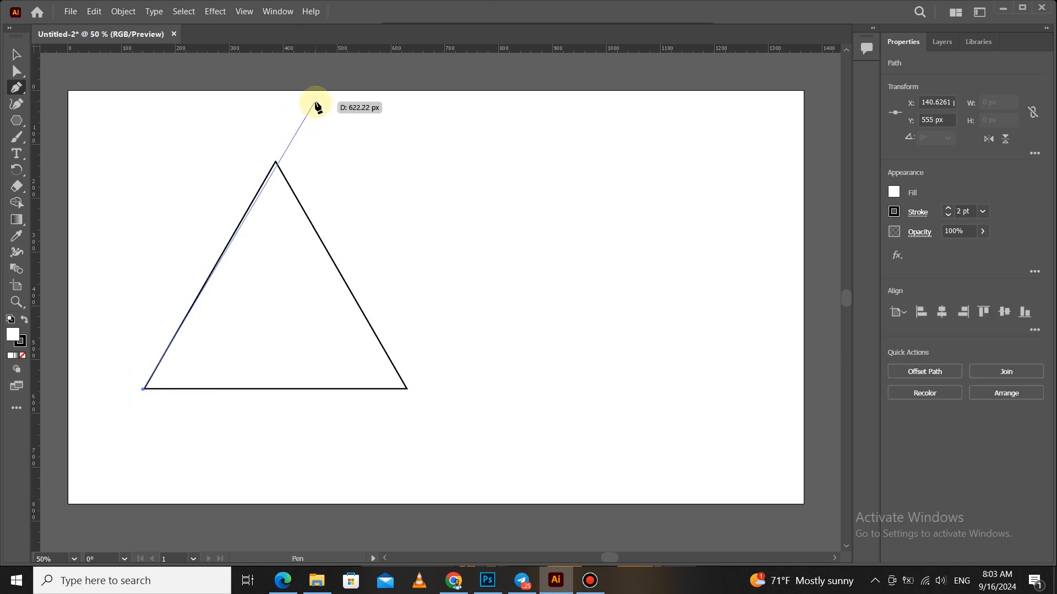
{"action": "left_click", "coordinate": [312, 99]}
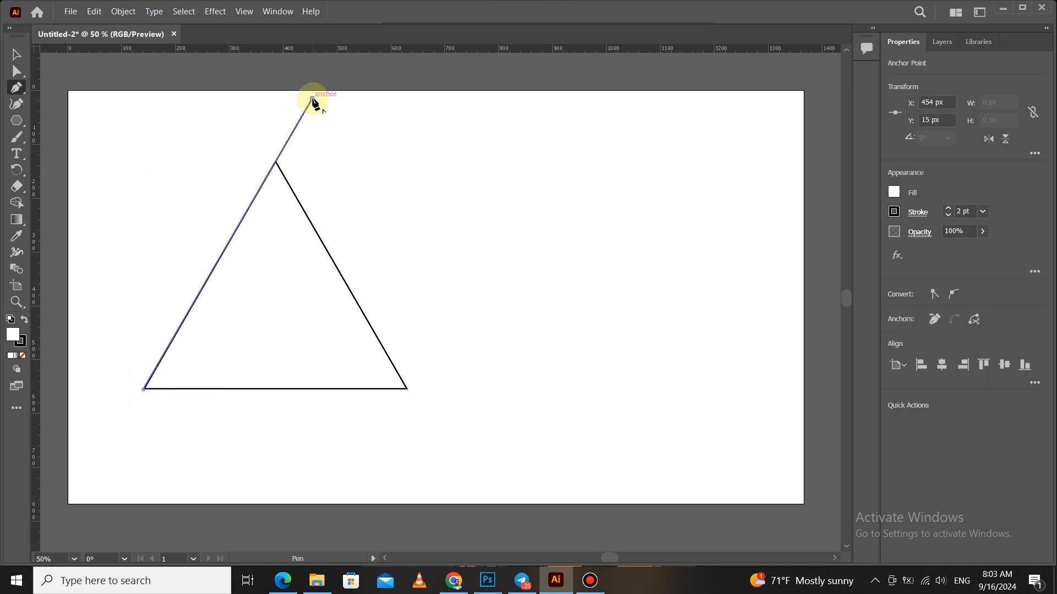
{"action": "left_click", "coordinate": [14, 59]}
{"action": "left_click_drag", "start_coordinate": [287, 140], "coordinate": [275, 162]}
Step: Duplicate the slanted line a short distance to the right and repeat the copy until ten parallel lines cross the triangle
{"action": "left_click_drag", "start_coordinate": [220, 261], "coordinate": [239, 276]}
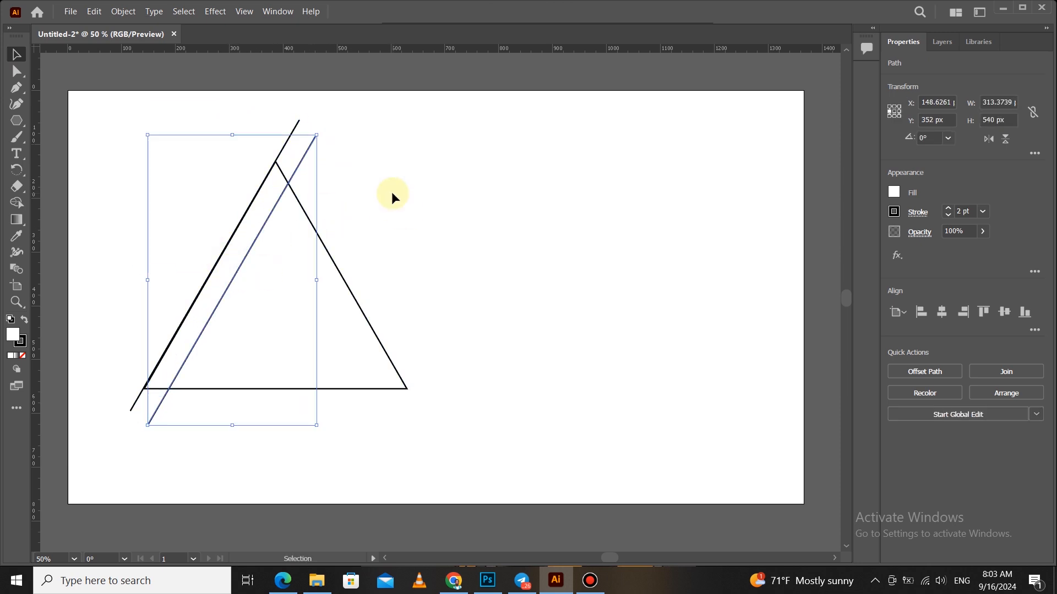
{"action": "key", "text": "ctrl+d"}
{"action": "key", "text": "ctrl+d"}
{"action": "key", "text": "ctrl+d"}
{"action": "key", "text": "ctrl+d"}
{"action": "key", "text": "ctrl+d"}
{"action": "key", "text": "ctrl+d"}
{"action": "key", "text": "ctrl+d"}
{"action": "key", "text": "ctrl+d"}
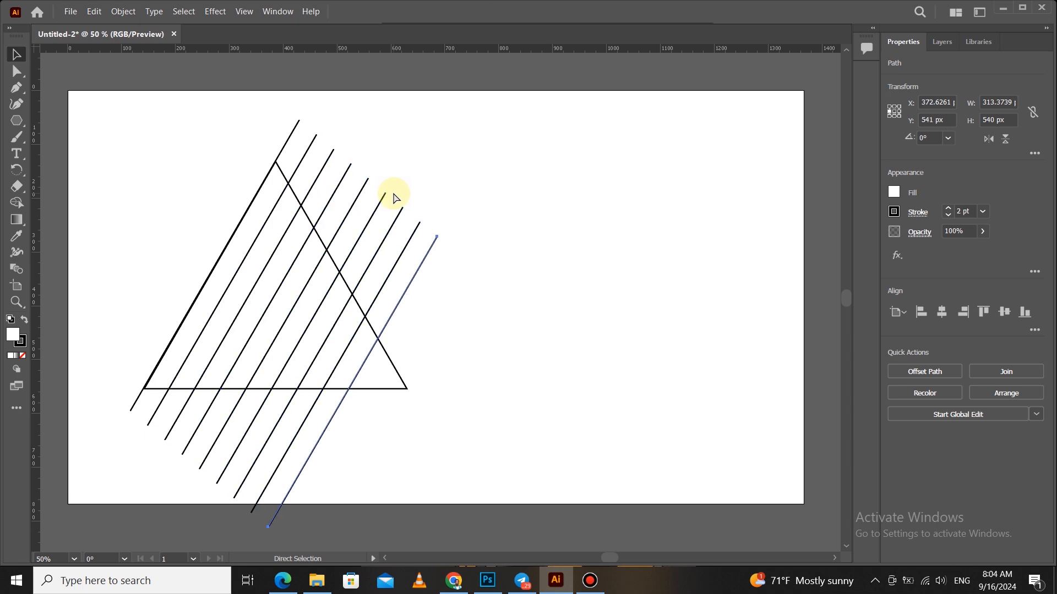
{"action": "left_click", "coordinate": [500, 349]}
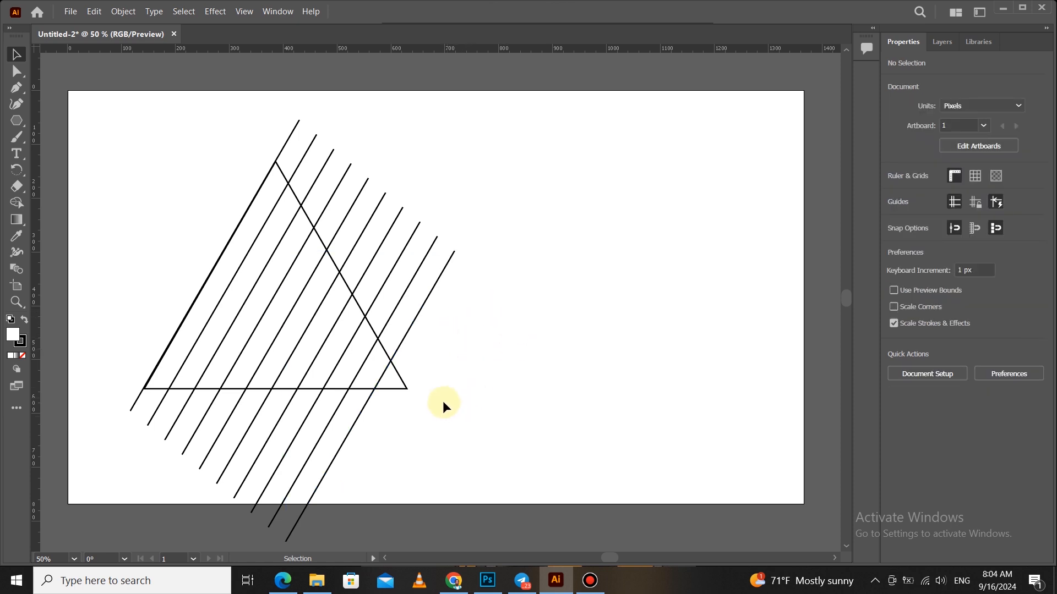
Step: Scale all ten slanted lines together to about 678 × 883 px so the last one meets the triangle's lower-right corner
{"action": "scroll", "coordinate": [437, 394], "scroll_direction": "down", "scroll_amount": 1}
{"action": "left_click_drag", "start_coordinate": [105, 387], "coordinate": [378, 439]}
{"action": "left_click", "coordinate": [480, 301]}
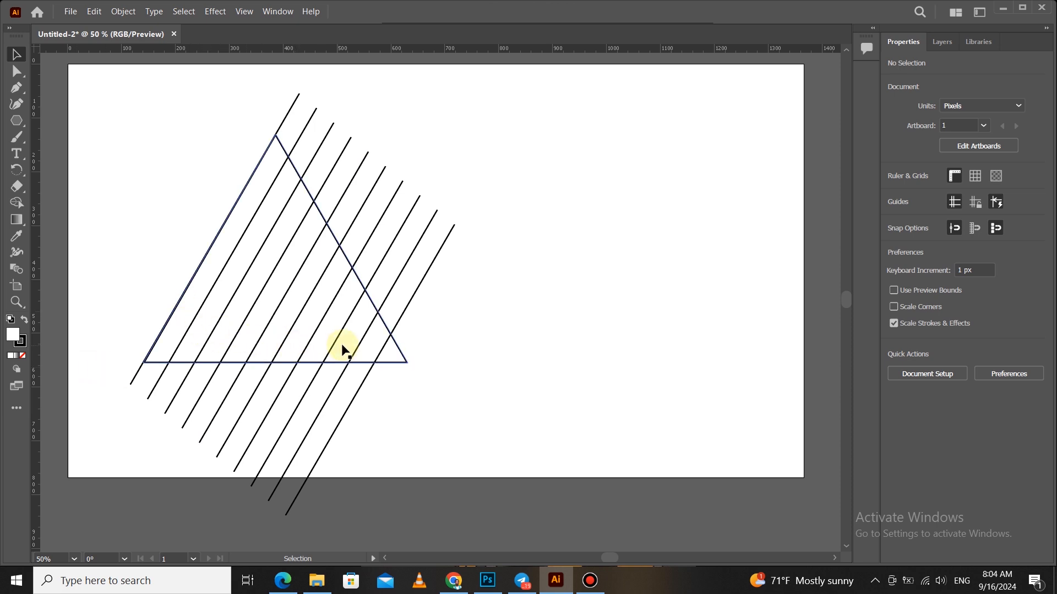
{"action": "left_click_drag", "start_coordinate": [116, 380], "coordinate": [377, 461]}
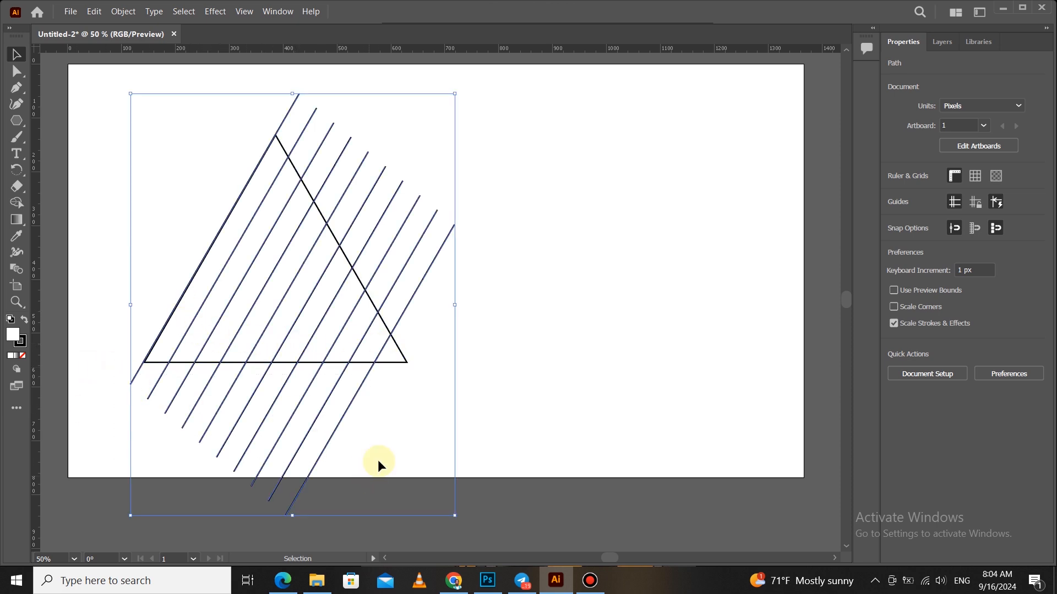
{"action": "mouse_move", "coordinate": [456, 303]}
{"action": "left_mouse_down"}
{"action": "mouse_move", "coordinate": [492, 315]}
{"action": "mouse_move", "coordinate": [432, 308]}
{"action": "mouse_move", "coordinate": [489, 307]}
{"action": "left_mouse_up"}
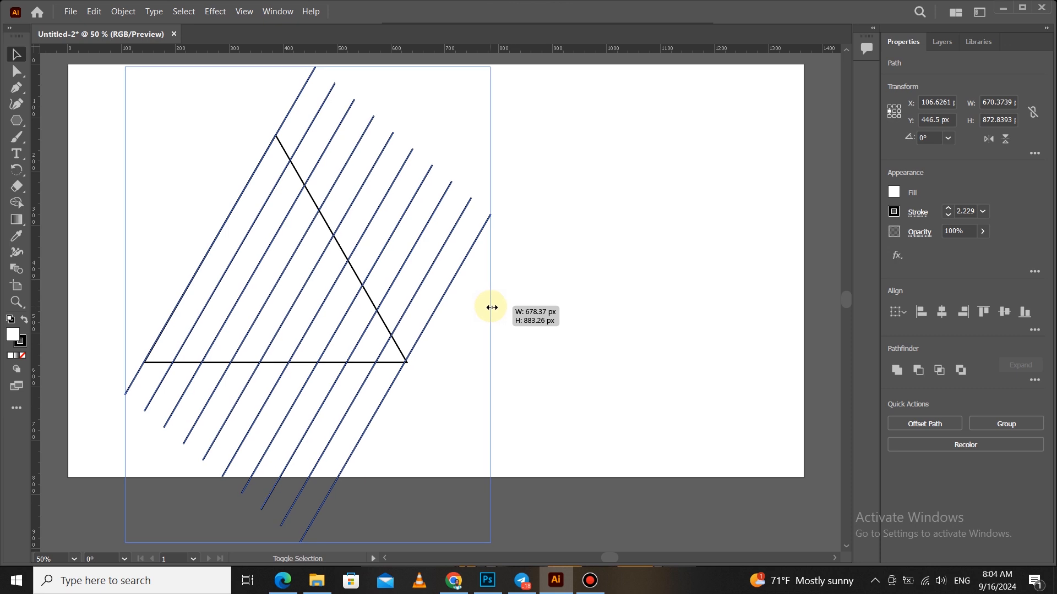
{"action": "left_click", "coordinate": [486, 455]}
Step: Group the ten slanted lines, leaving the triangle out of the group
{"action": "left_click_drag", "start_coordinate": [117, 394], "coordinate": [366, 431]}
{"action": "right_click", "coordinate": [366, 430]}
{"action": "left_click", "coordinate": [441, 253]}
Step: Make a mirrored copy of the line group with Reflect and align it with the triangle's right side
{"action": "right_click", "coordinate": [379, 408]}
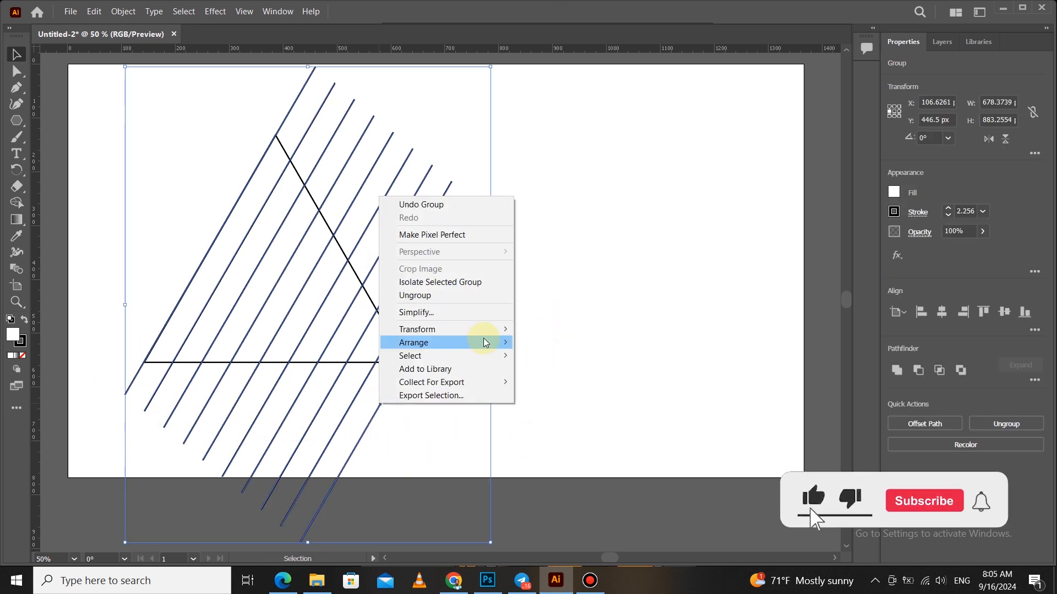
{"action": "mouse_move", "coordinate": [418, 328]}
{"action": "left_click", "coordinate": [545, 377]}
{"action": "left_click", "coordinate": [452, 380]}
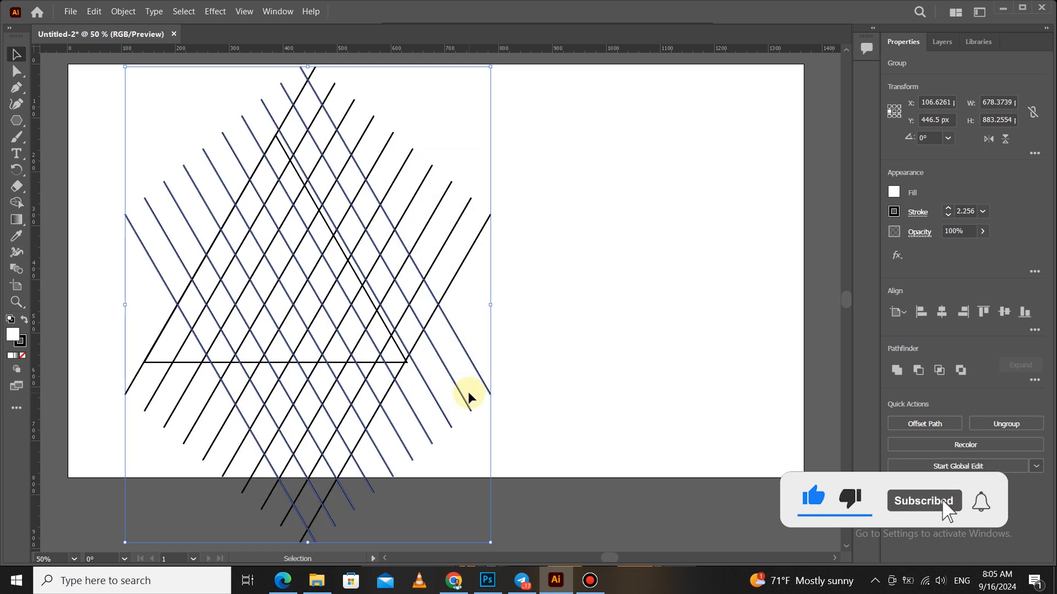
{"action": "left_click_drag", "start_coordinate": [461, 344], "coordinate": [407, 363]}
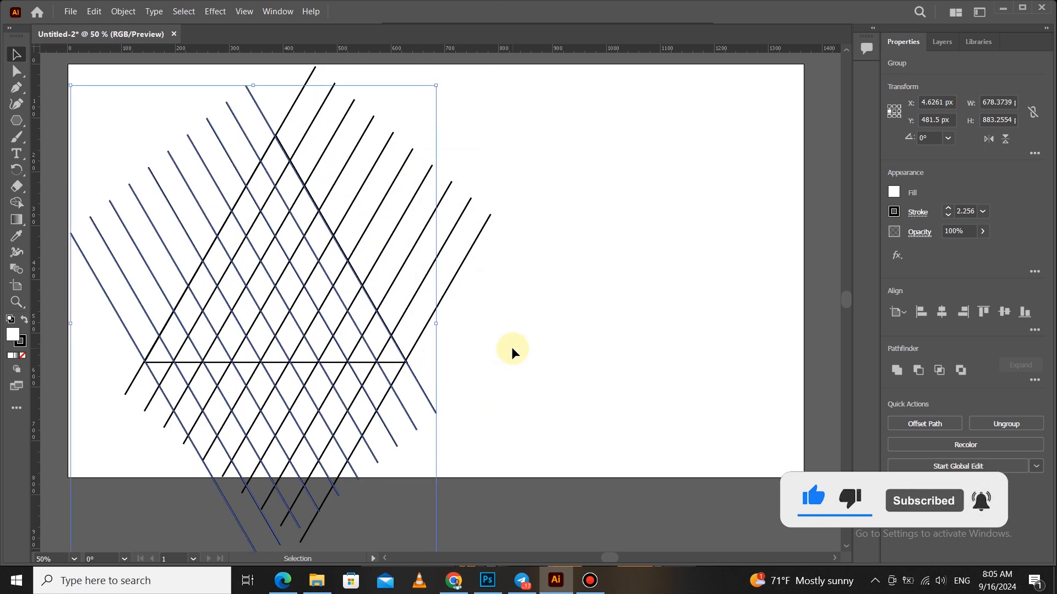
{"action": "left_click", "coordinate": [508, 341]}
{"action": "scroll", "coordinate": [506, 342], "scroll_direction": "down", "scroll_amount": 1}
{"action": "scroll", "coordinate": [506, 342], "scroll_direction": "up", "scroll_amount": 1}
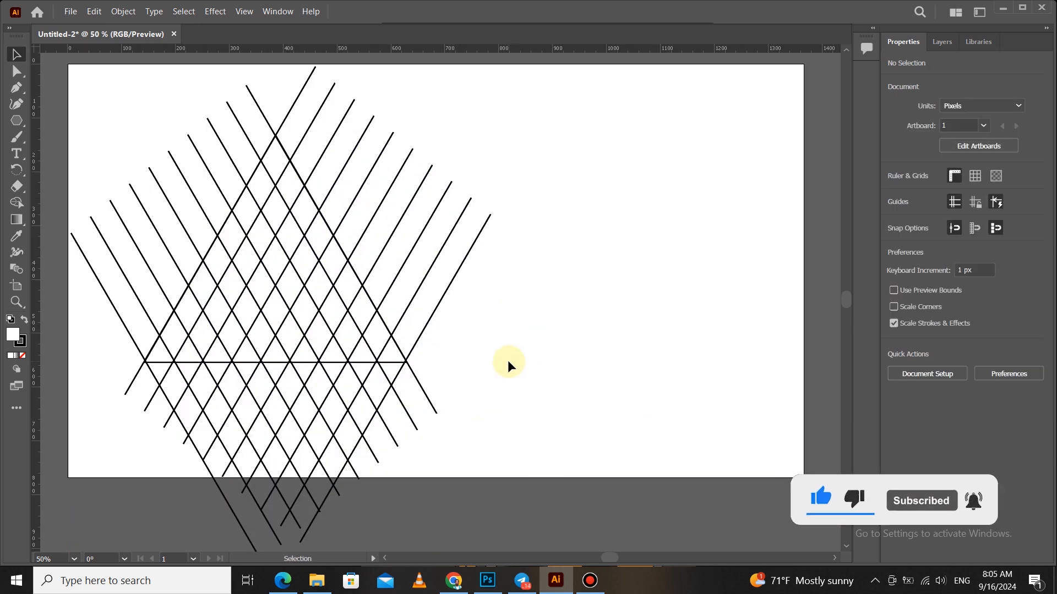
Step: Make another copy of the original line group, turn its lines horizontal, and fit them between the triangle's apex and base
{"action": "right_click", "coordinate": [472, 248]}
{"action": "mouse_move", "coordinate": [509, 373]}
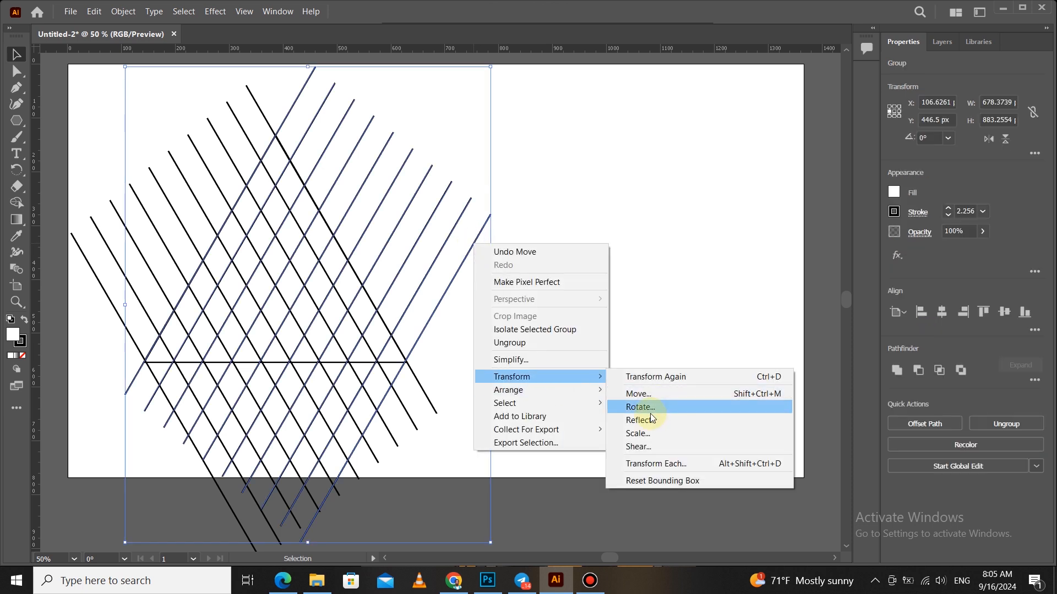
{"action": "left_click", "coordinate": [650, 424]}
{"action": "left_click", "coordinate": [459, 377]}
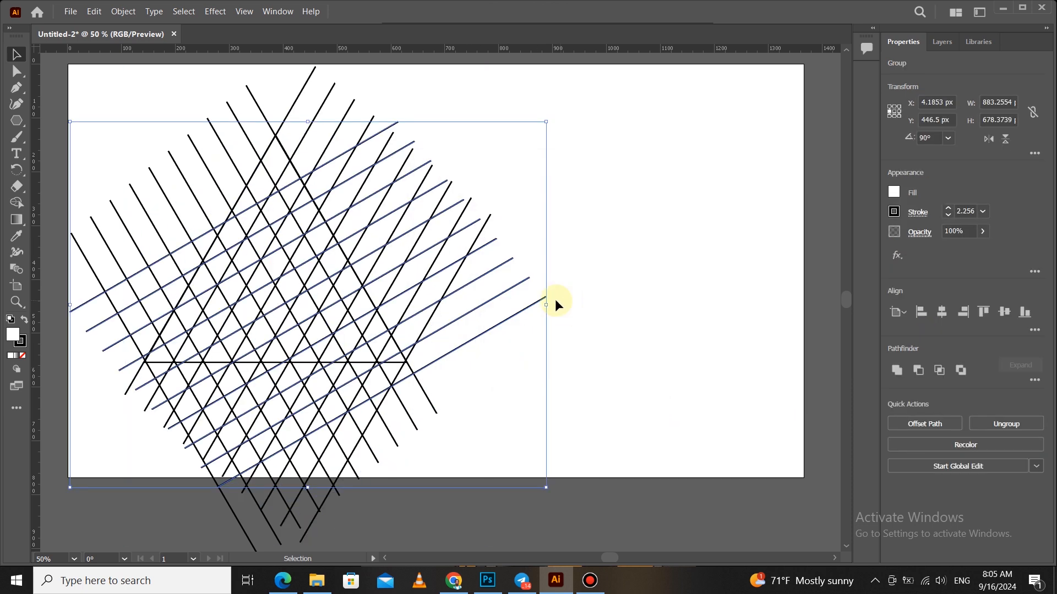
{"action": "left_click_drag", "start_coordinate": [553, 116], "coordinate": [596, 269]}
{"action": "left_click_drag", "start_coordinate": [488, 413], "coordinate": [433, 361]}
{"action": "left_click_drag", "start_coordinate": [288, 287], "coordinate": [298, 307]}
{"action": "left_click", "coordinate": [477, 338]}
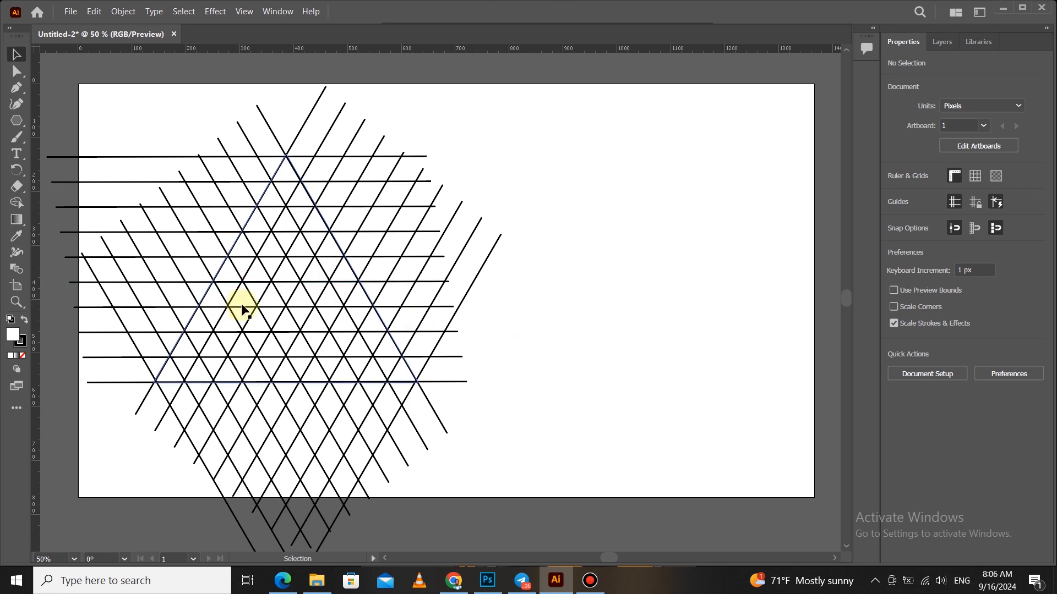
Step: Select the whole grid, swap fill and stroke for a black fill, and merge the left cells into an S shape with Shape Builder
{"action": "left_click_drag", "start_coordinate": [463, 112], "coordinate": [247, 354]}
{"action": "left_click", "coordinate": [16, 202]}
{"action": "left_click", "coordinate": [24, 319]}
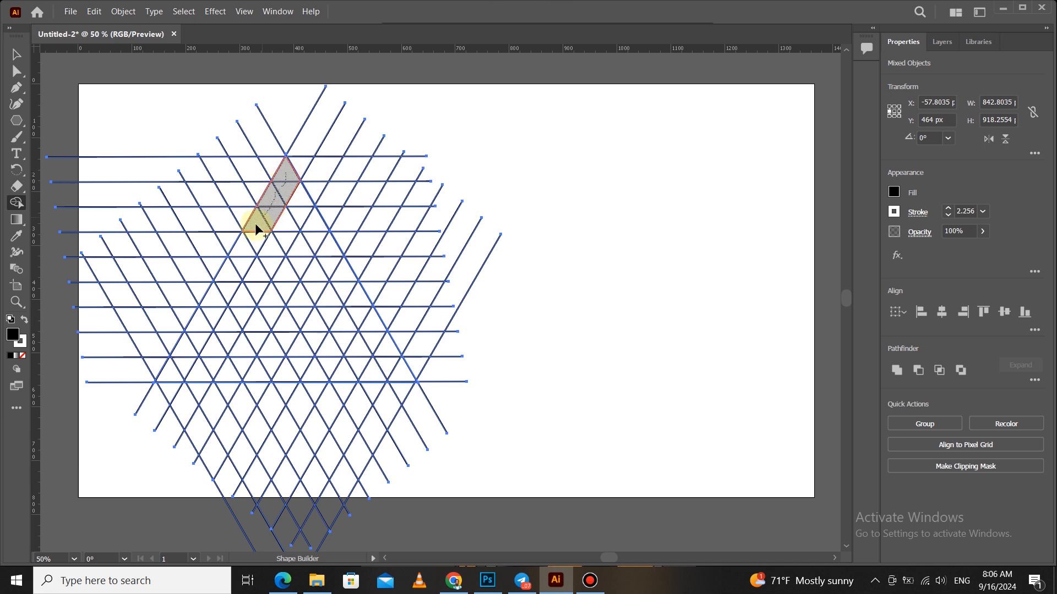
{"action": "left_click_drag", "start_coordinate": [302, 190], "coordinate": [284, 177]}
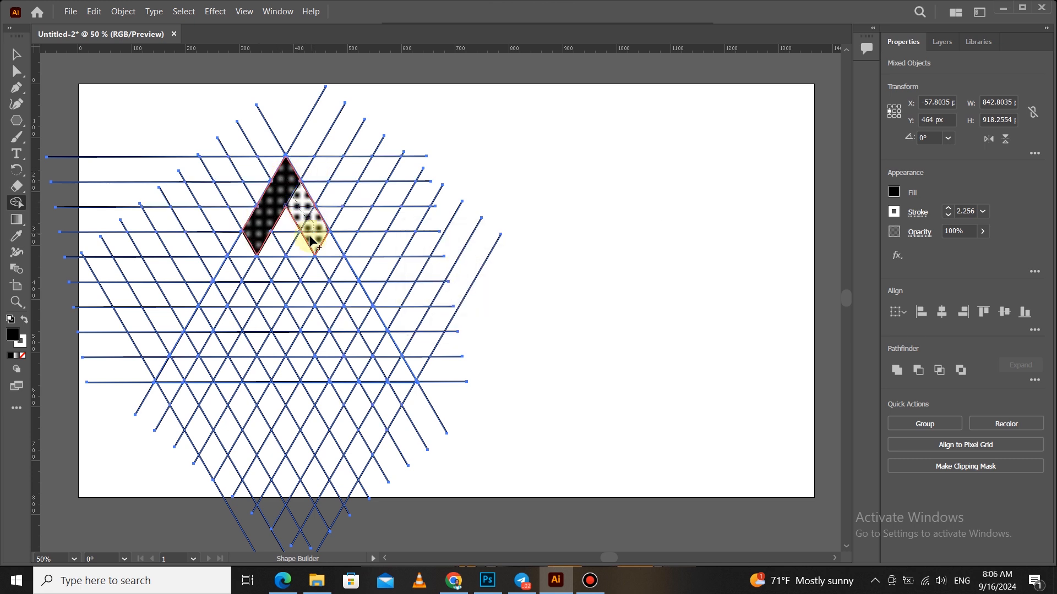
{"action": "mouse_move", "coordinate": [297, 269]}
{"action": "left_mouse_down"}
{"action": "mouse_move", "coordinate": [311, 229]}
{"action": "mouse_move", "coordinate": [257, 234]}
{"action": "mouse_move", "coordinate": [237, 268]}
{"action": "mouse_move", "coordinate": [273, 314]}
{"action": "mouse_move", "coordinate": [266, 302]}
{"action": "mouse_move", "coordinate": [242, 352]}
{"action": "mouse_move", "coordinate": [193, 374]}
{"action": "left_mouse_up"}
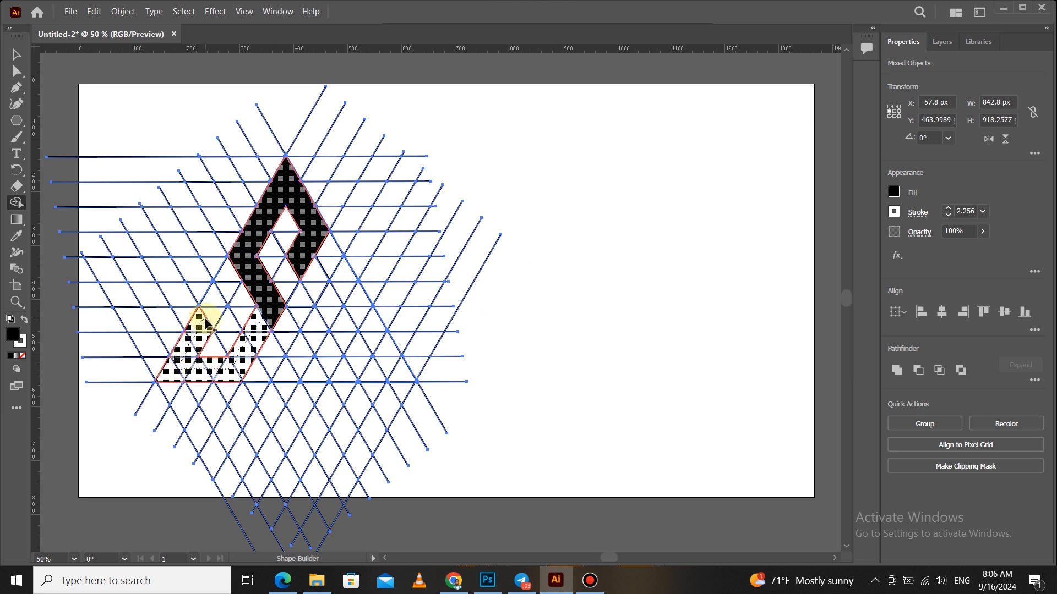
{"action": "left_click_drag", "start_coordinate": [206, 324], "coordinate": [207, 322]}
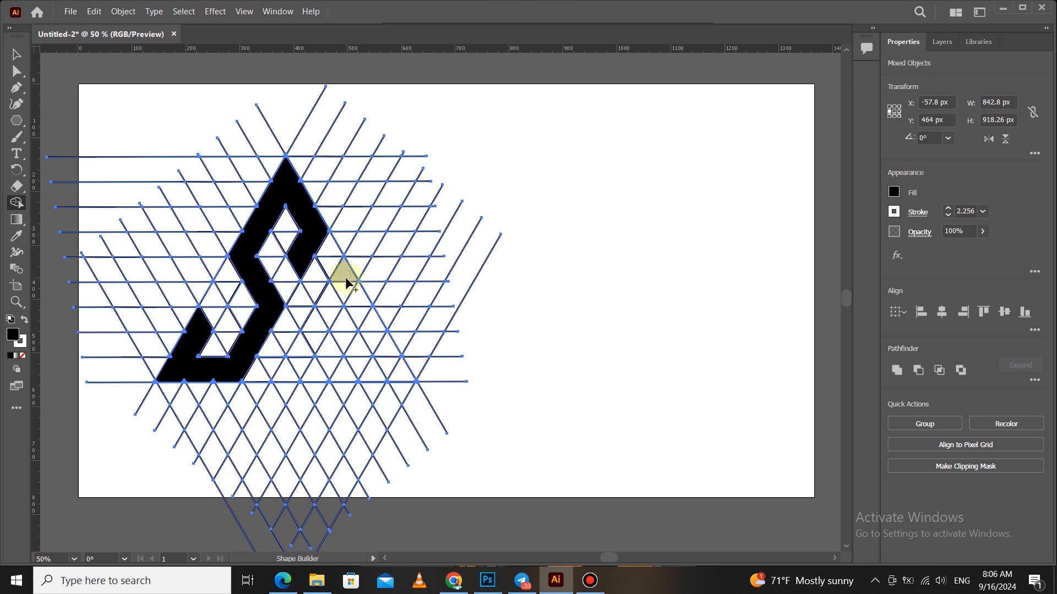
Step: Merge the right-hand cells into an open triangular A shape and fill the small inverted triangle above it in black
{"action": "mouse_move", "coordinate": [345, 281]}
{"action": "left_mouse_down"}
{"action": "mouse_move", "coordinate": [398, 371]}
{"action": "mouse_move", "coordinate": [302, 377]}
{"action": "left_mouse_up"}
{"action": "left_click_drag", "start_coordinate": [312, 330], "coordinate": [317, 326]}
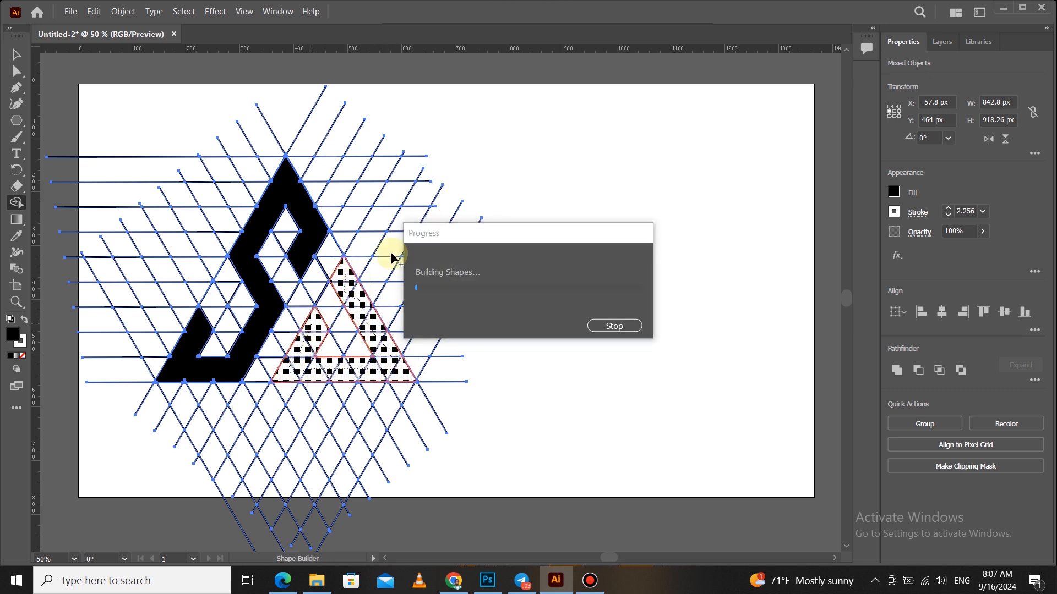
{"action": "left_click", "coordinate": [345, 245]}
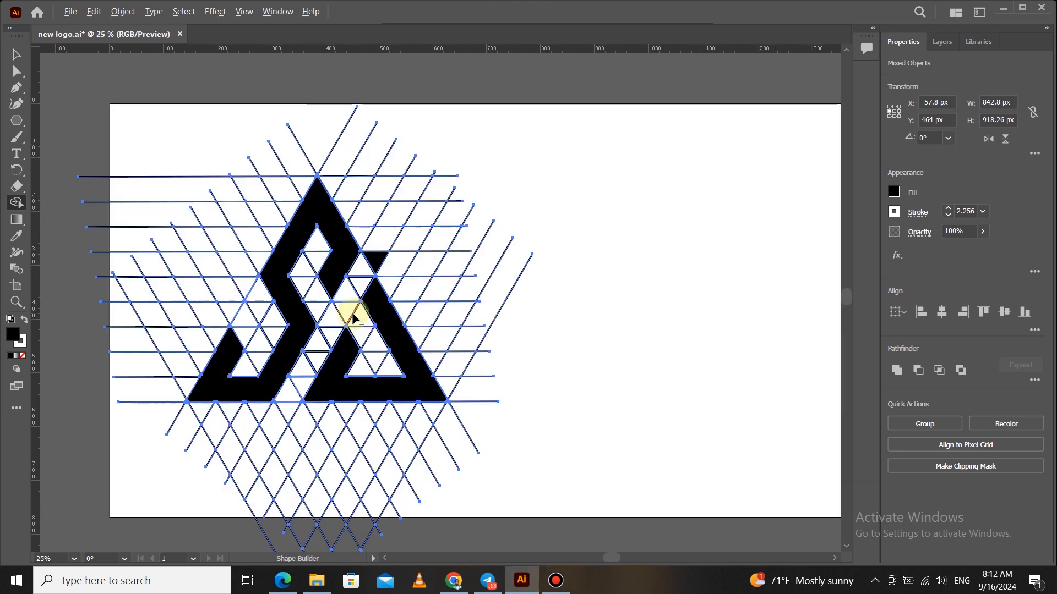
Step: Ungroup the two slanted line groups that contain the black logo shapes
{"action": "scroll", "coordinate": [347, 306], "scroll_direction": "down", "scroll_amount": 1}
{"action": "left_click", "coordinate": [16, 55]}
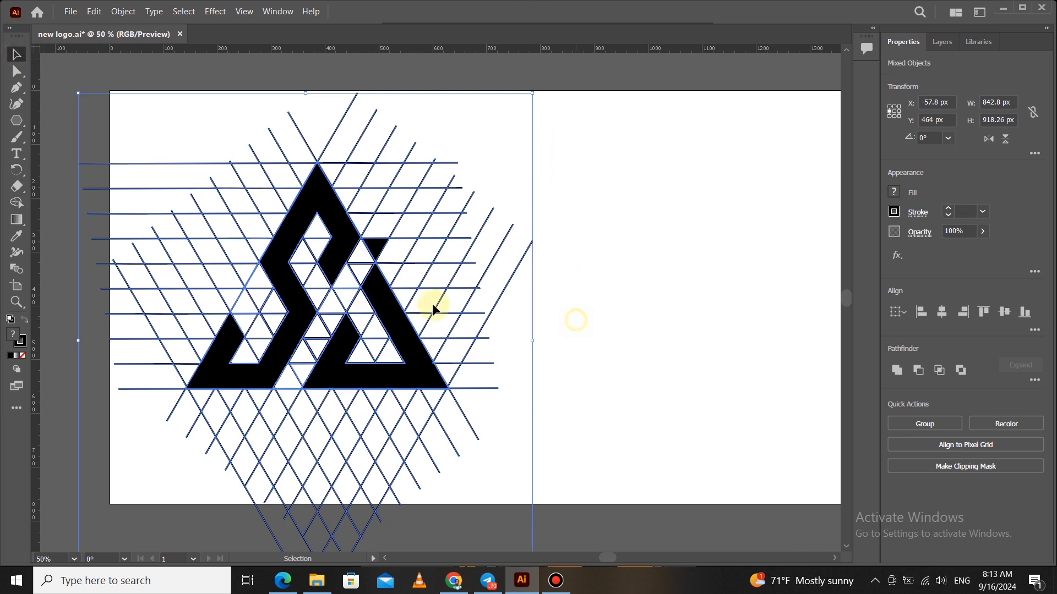
{"action": "left_click", "coordinate": [330, 248]}
{"action": "right_click", "coordinate": [333, 257]}
{"action": "left_click", "coordinate": [420, 358]}
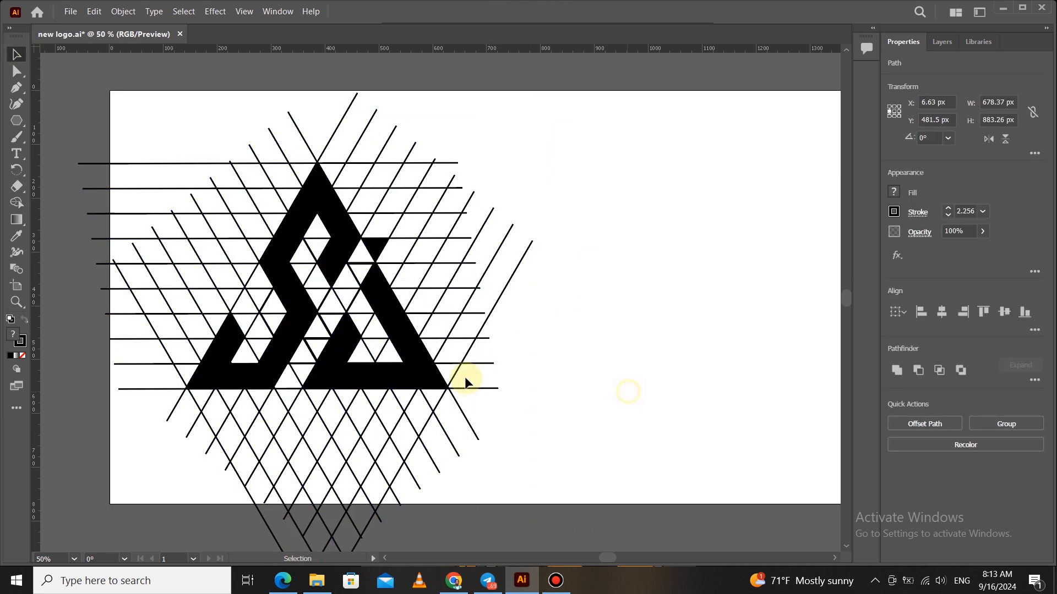
{"action": "left_click", "coordinate": [378, 236]}
{"action": "right_click", "coordinate": [384, 247]}
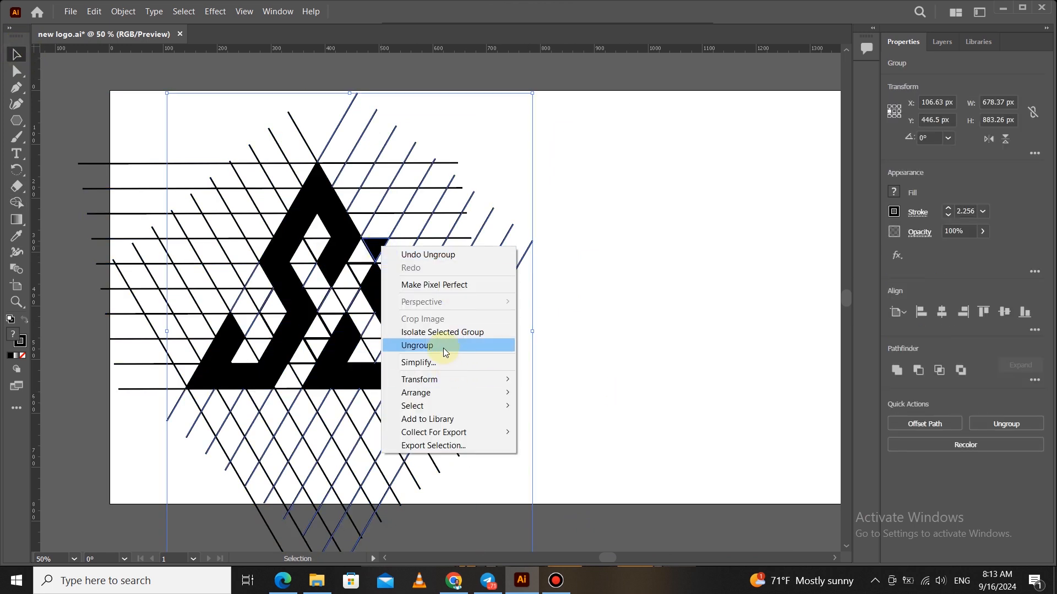
{"action": "left_click", "coordinate": [443, 348]}
Step: Move the three black logo shapes together to the artboard's right half and delete the remaining grid lines
{"action": "left_click", "coordinate": [296, 319]}
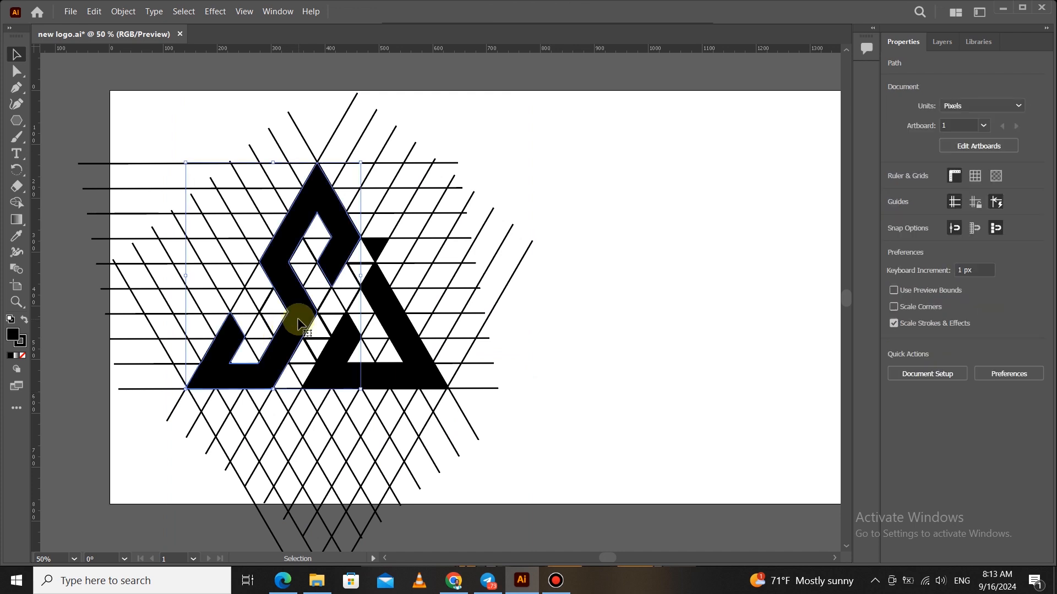
{"action": "left_click", "coordinate": [415, 365], "text": "shift"}
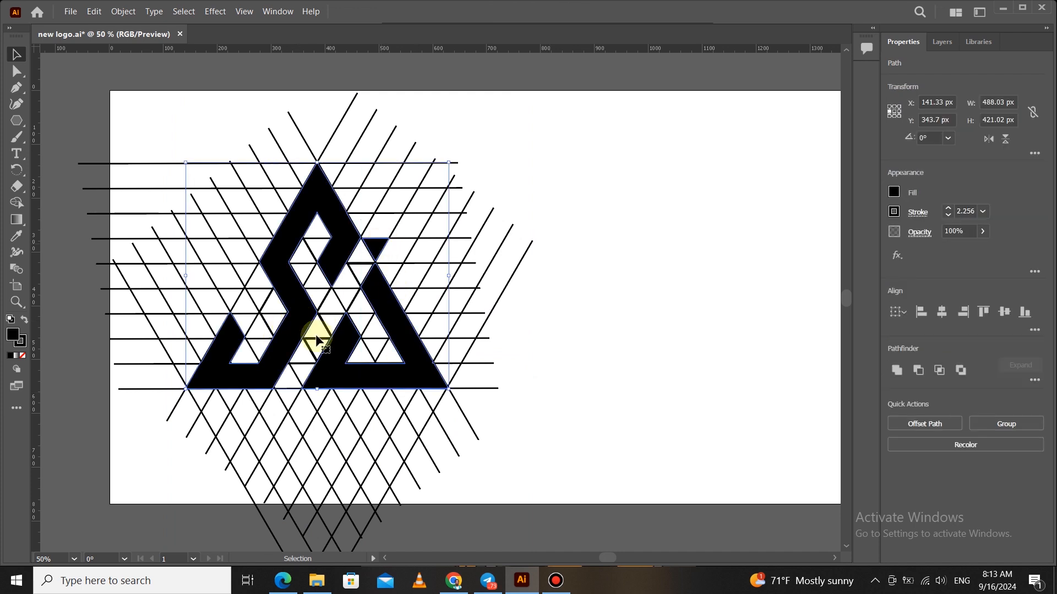
{"action": "left_click_drag", "start_coordinate": [301, 329], "coordinate": [638, 332]}
{"action": "left_click_drag", "start_coordinate": [481, 104], "coordinate": [206, 465]}
{"action": "key", "text": "Delete"}
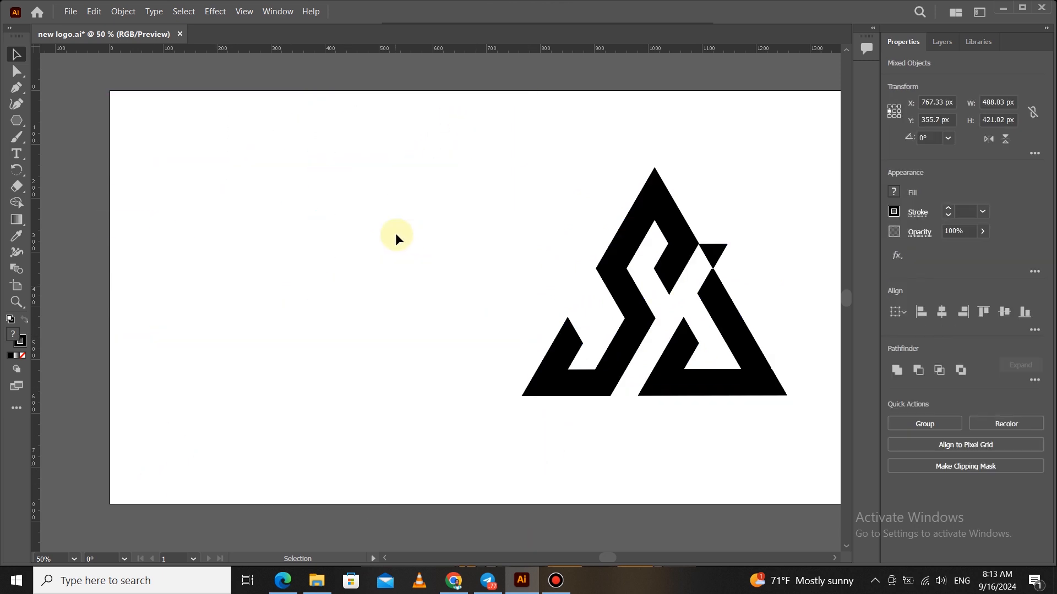
Step: Scale the finished logo down proportionally and place it in the artboard's upper-left corner
{"action": "left_click_drag", "start_coordinate": [511, 154], "coordinate": [757, 431]}
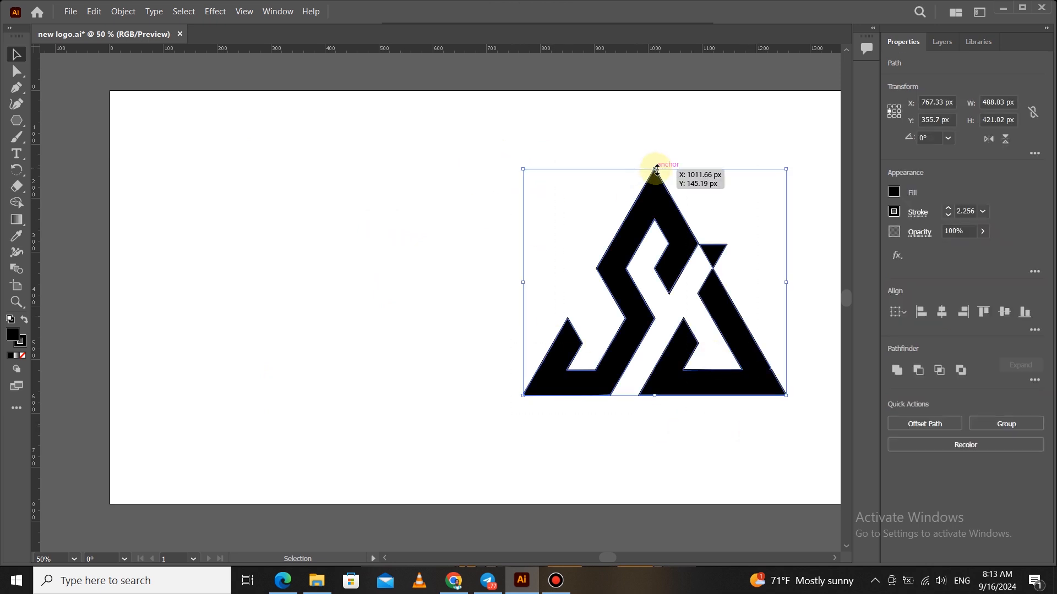
{"action": "left_click_drag", "start_coordinate": [656, 169], "coordinate": [667, 321]}
{"action": "left_click_drag", "start_coordinate": [688, 383], "coordinate": [197, 170]}
{"action": "left_click", "coordinate": [429, 297]}
Step: Draw an unfilled square about 5.3 in wide near the artboard's center and set its stroke weight to 2
{"action": "left_click_drag", "start_coordinate": [491, 292], "coordinate": [496, 307]}
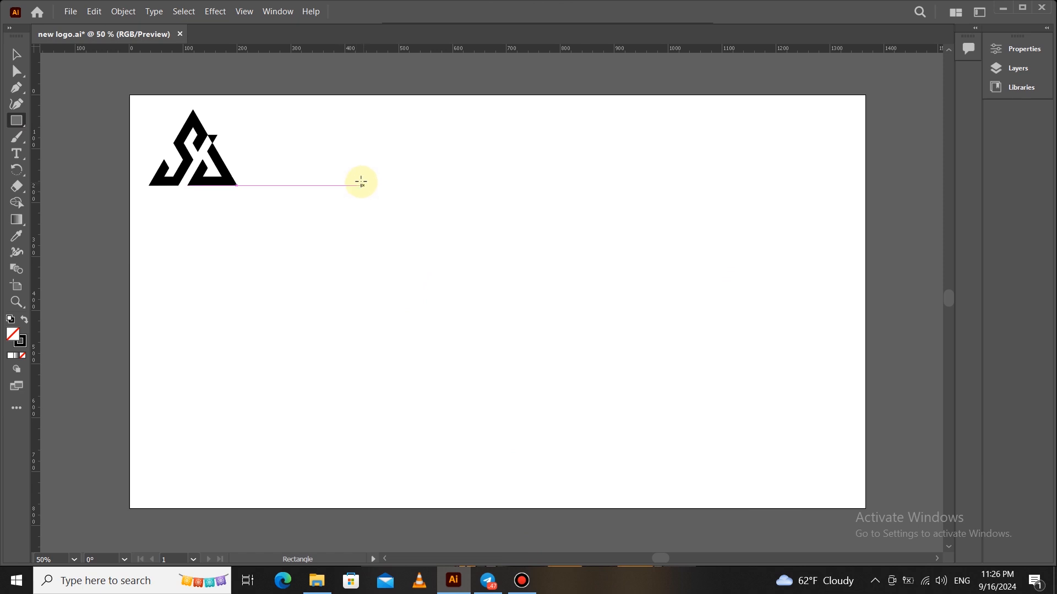
{"action": "left_click_drag", "start_coordinate": [360, 180], "coordinate": [567, 386]}
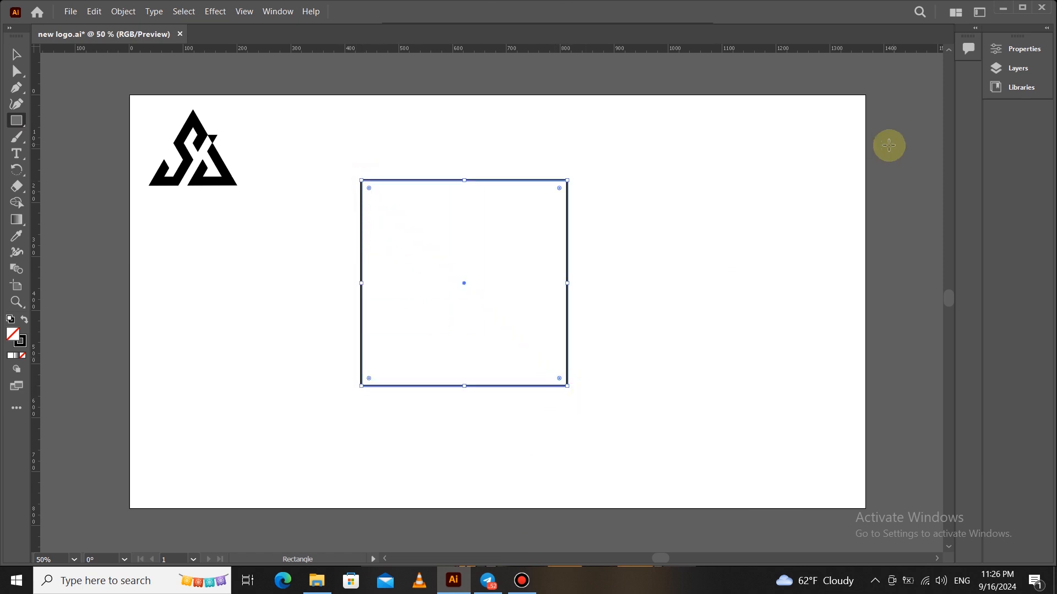
{"action": "left_click", "coordinate": [1048, 32]}
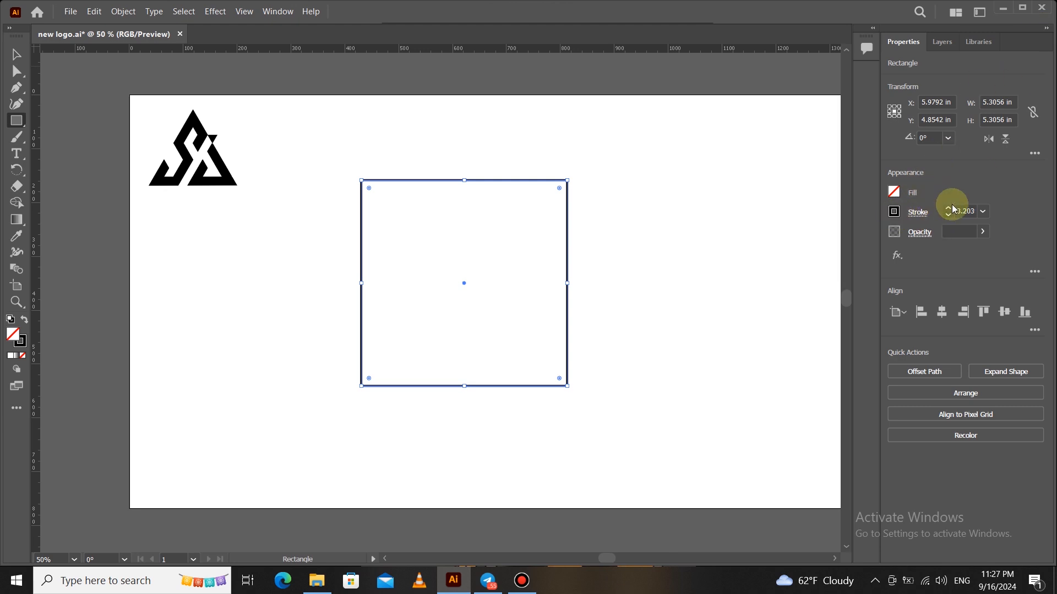
{"action": "left_click", "coordinate": [948, 215]}
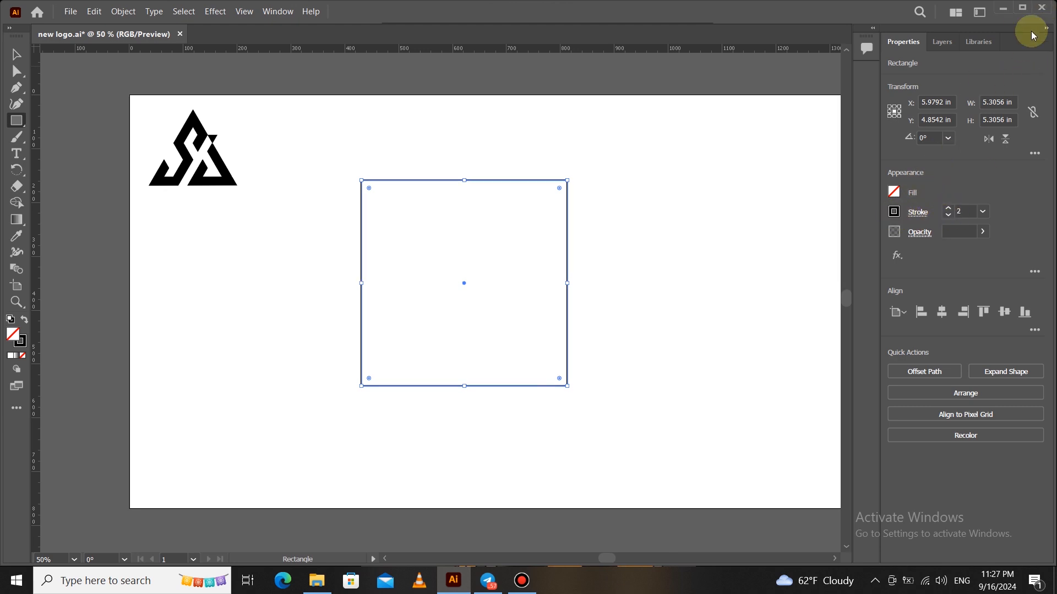
Step: Place a vertical guide in the empty space between the finished logo and the square
{"action": "left_click", "coordinate": [1039, 35]}
{"action": "left_click", "coordinate": [16, 55]}
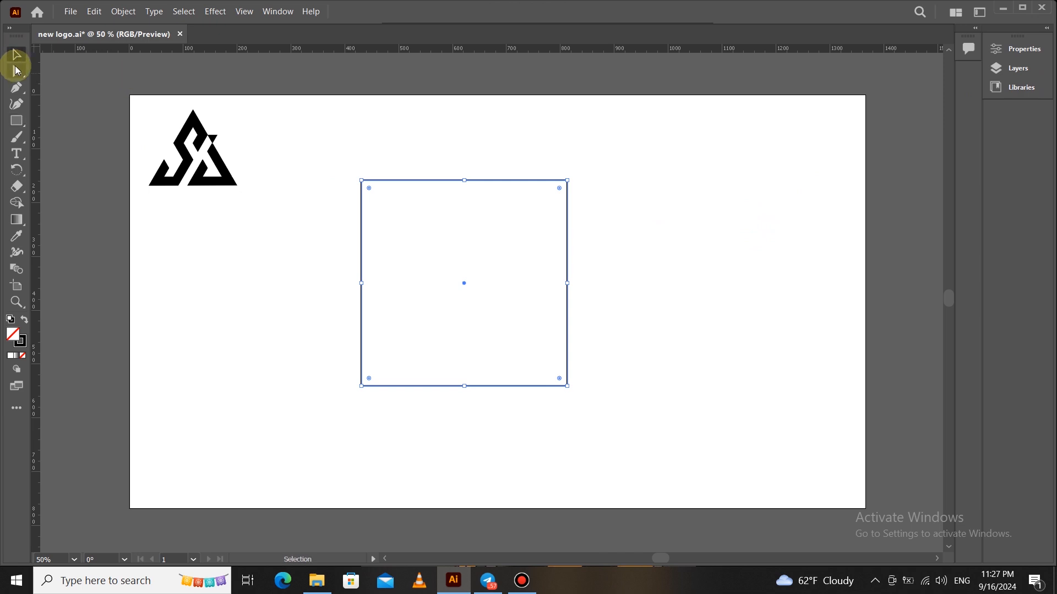
{"action": "left_click", "coordinate": [206, 117]}
{"action": "left_click_drag", "start_coordinate": [36, 142], "coordinate": [318, 175]}
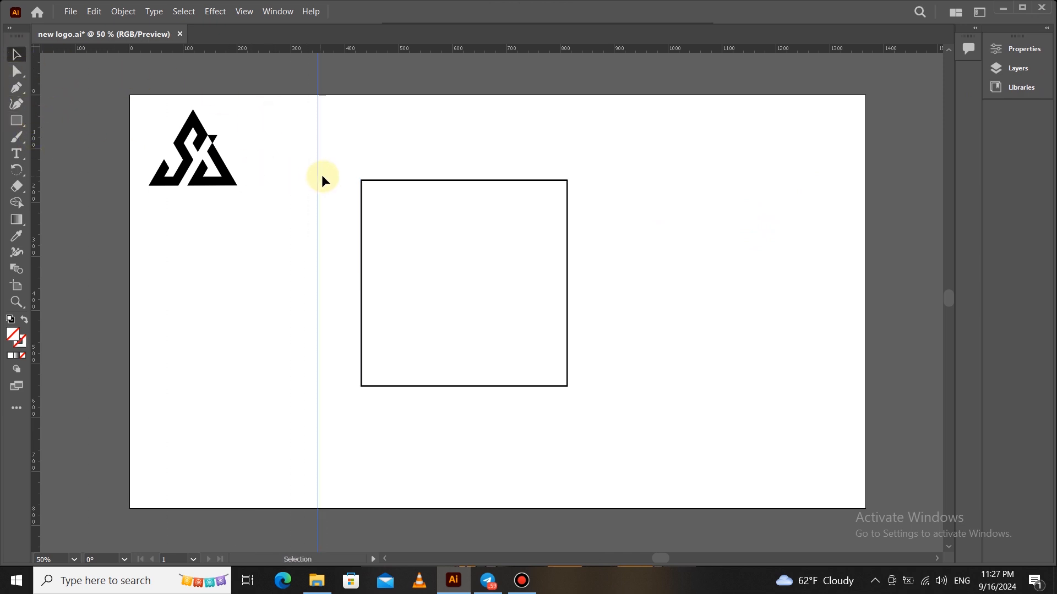
Step: Draw a straight vertical line along the guide, taller than the square, and give it a black stroke
{"action": "left_click", "coordinate": [16, 87]}
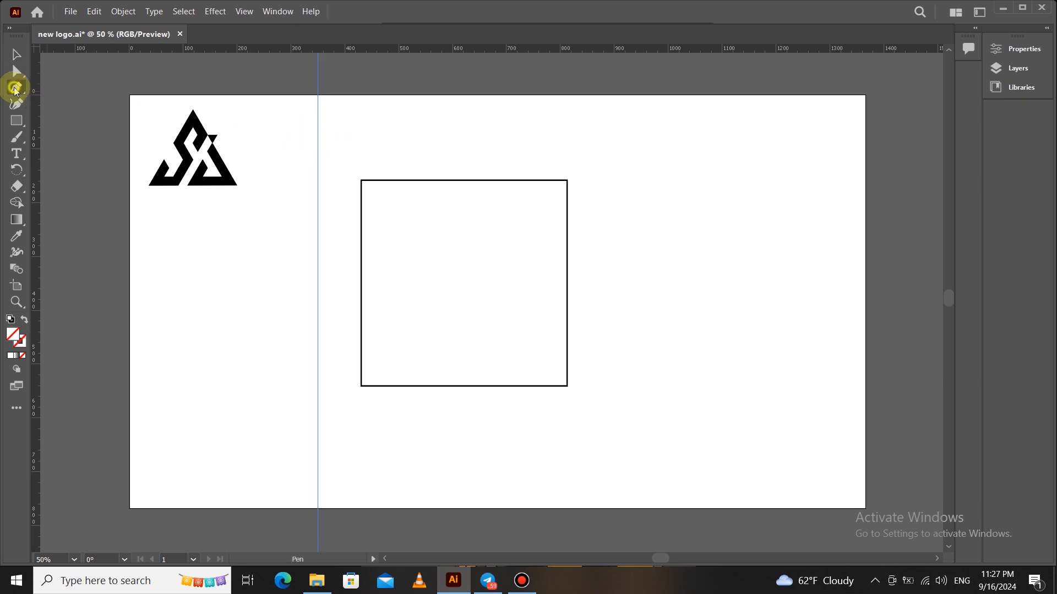
{"action": "left_click", "coordinate": [317, 135]}
{"action": "left_click", "coordinate": [318, 445]}
{"action": "left_click", "coordinate": [1048, 32]}
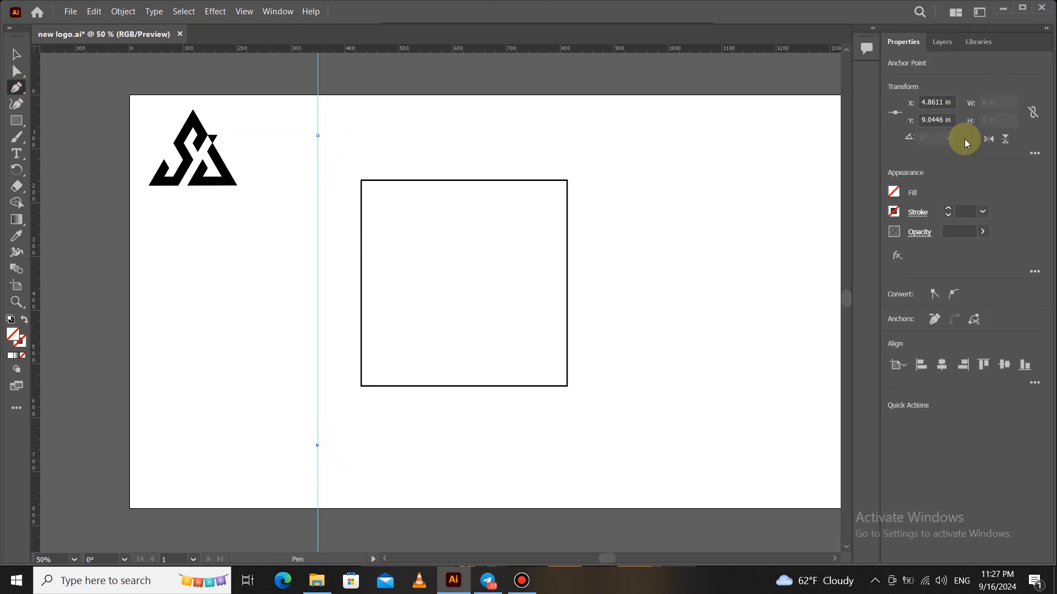
{"action": "left_click", "coordinate": [894, 212]}
{"action": "left_click", "coordinate": [774, 265]}
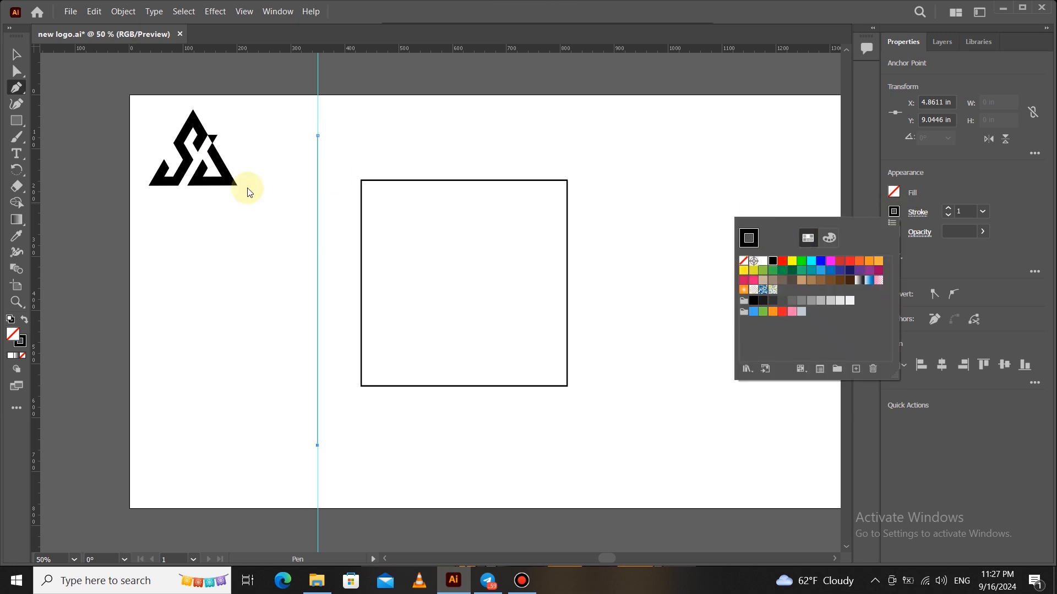
Step: Duplicate the vertical line at even spacing from the square's left edge across its width and delete the surplus copies
{"action": "left_click", "coordinate": [16, 54]}
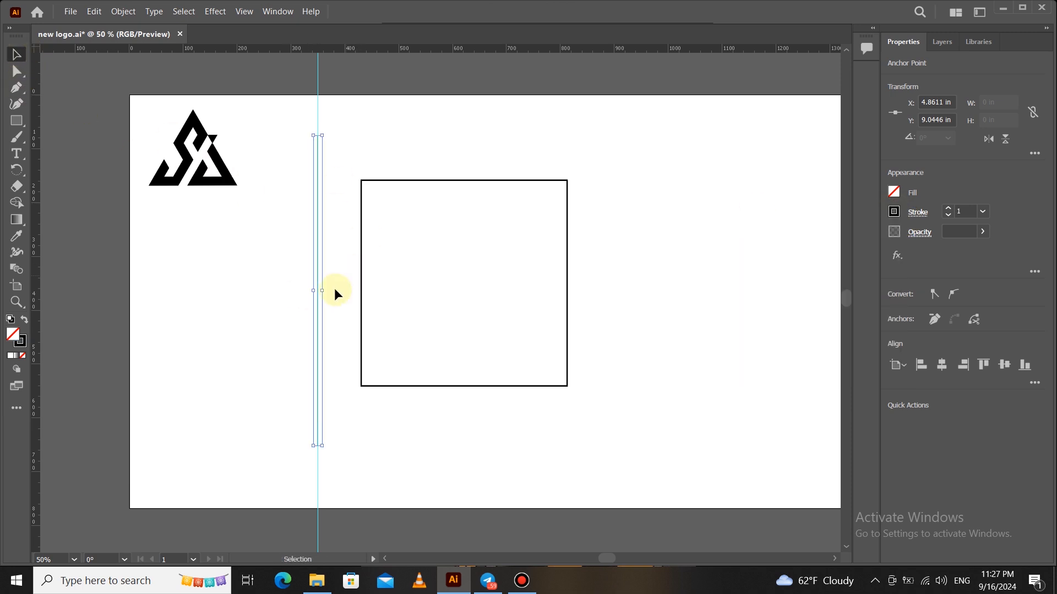
{"action": "left_click_drag", "start_coordinate": [317, 299], "coordinate": [378, 293]}
{"action": "key", "text": "ctrl+d"}
{"action": "key", "text": "ctrl+d"}
{"action": "key", "text": "ctrl+d"}
{"action": "key", "text": "ctrl+d"}
{"action": "key", "text": "ctrl+d"}
{"action": "key", "text": "ctrl+d"}
{"action": "key", "text": "ctrl+d"}
{"action": "key", "text": "ctrl+d"}
{"action": "key", "text": "ctrl+d"}
{"action": "key", "text": "ctrl+d"}
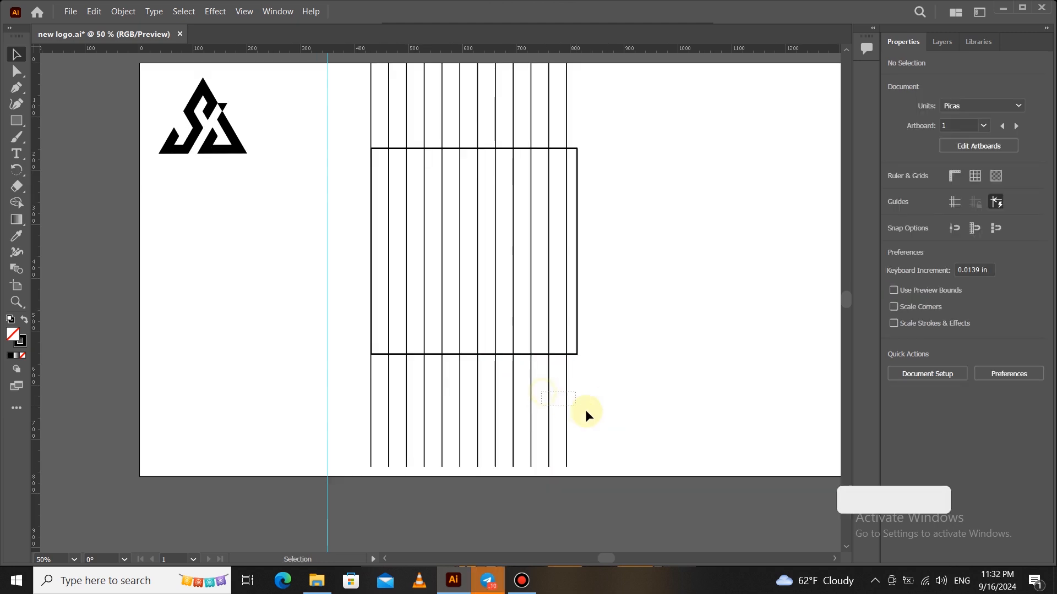
{"action": "left_click_drag", "start_coordinate": [586, 409], "coordinate": [580, 391]}
{"action": "key", "text": "Delete"}
Step: Group the vertical lines and scale the group proportionally to span the square's full width of 5.3056 in
{"action": "left_click_drag", "start_coordinate": [552, 437], "coordinate": [347, 418]}
{"action": "right_click", "coordinate": [530, 407]}
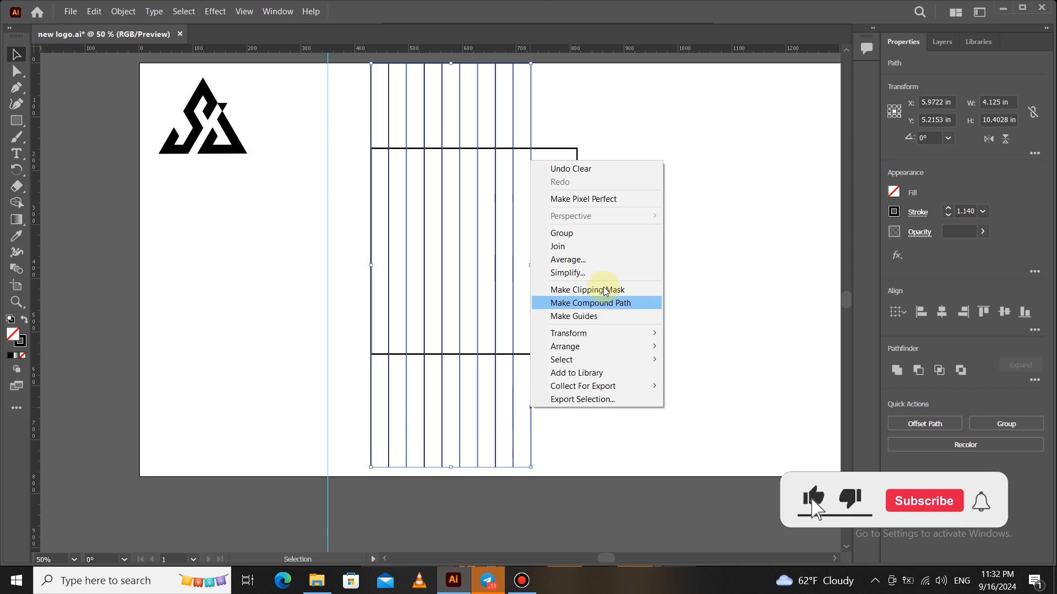
{"action": "left_click", "coordinate": [601, 234]}
{"action": "left_click_drag", "start_coordinate": [533, 265], "coordinate": [576, 265]}
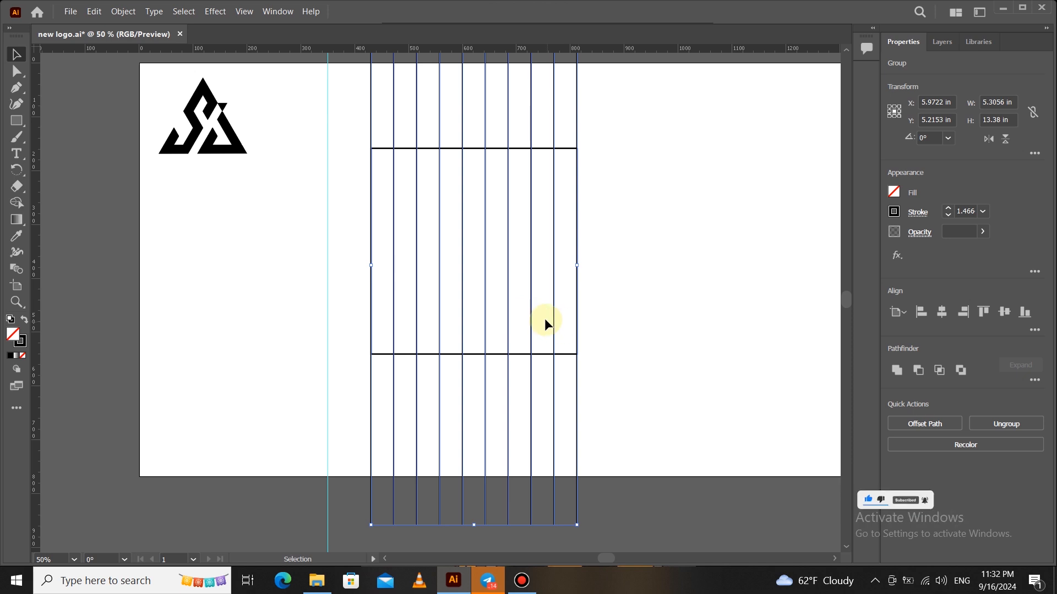
Step: Make a reflected copy of the line group that runs horizontally and align it with the square's upper and lower edges
{"action": "right_click", "coordinate": [552, 306]}
{"action": "mouse_move", "coordinate": [591, 439]}
{"action": "left_click", "coordinate": [722, 479]}
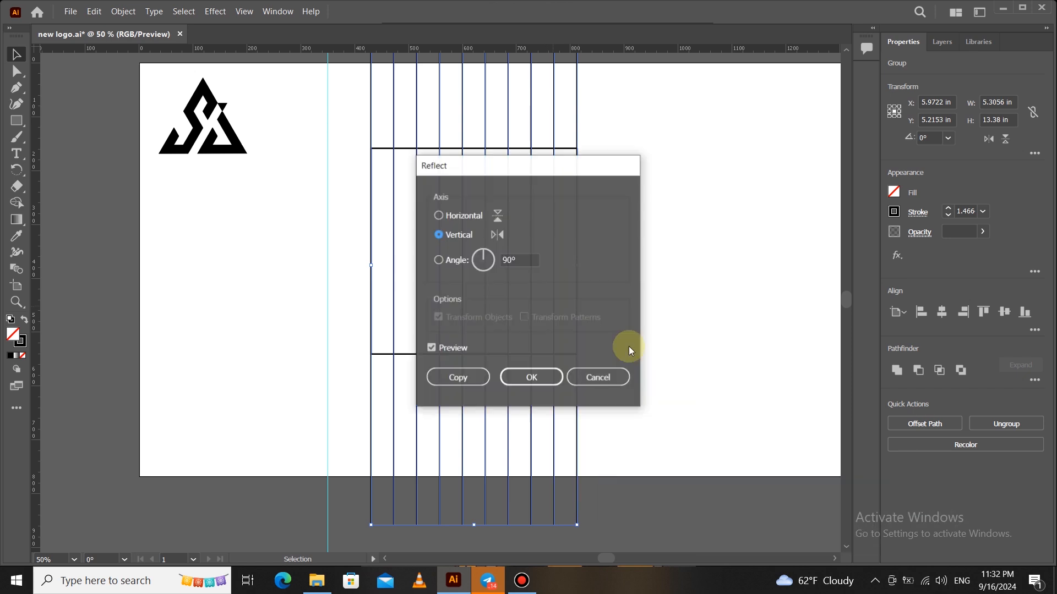
{"action": "left_click", "coordinate": [456, 376]}
{"action": "key", "text": "shift+Up"}
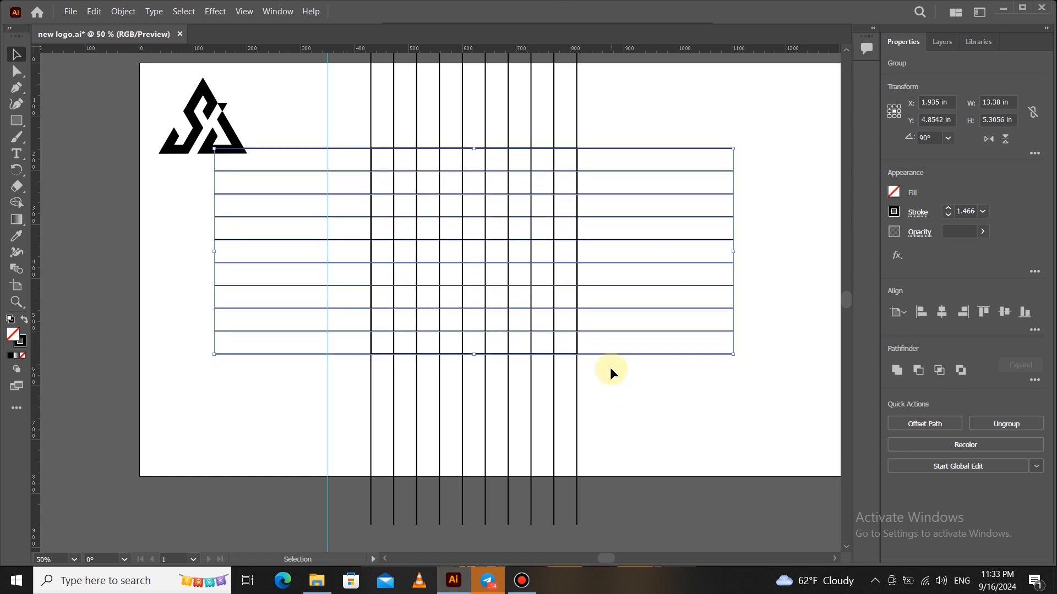
Step: Reflect a copy of the horizontal line group across an axis at 75°
{"action": "right_click", "coordinate": [616, 352]}
{"action": "mouse_move", "coordinate": [718, 483]}
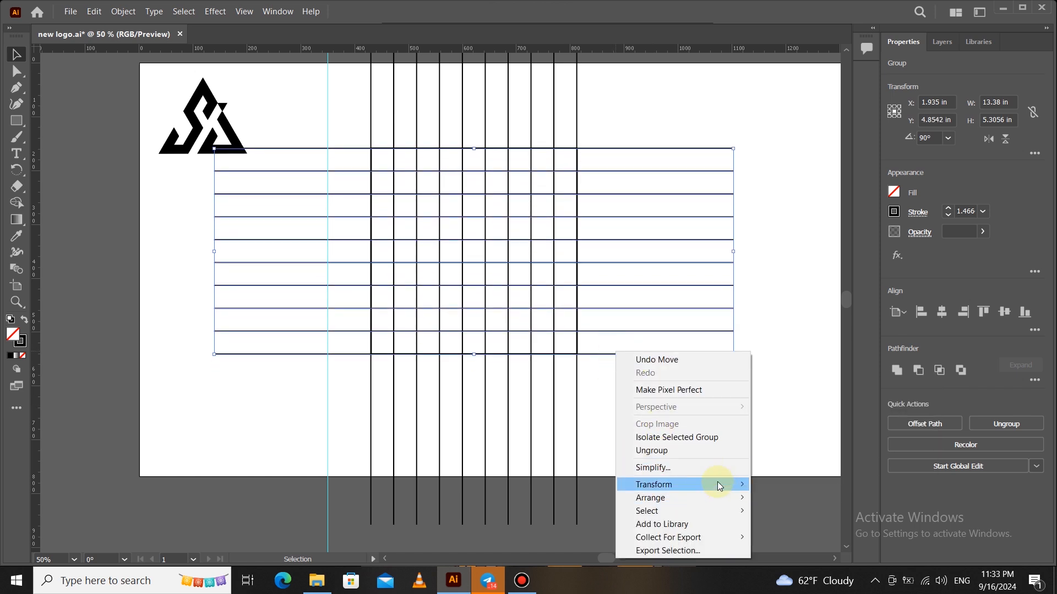
{"action": "left_click", "coordinate": [783, 424]}
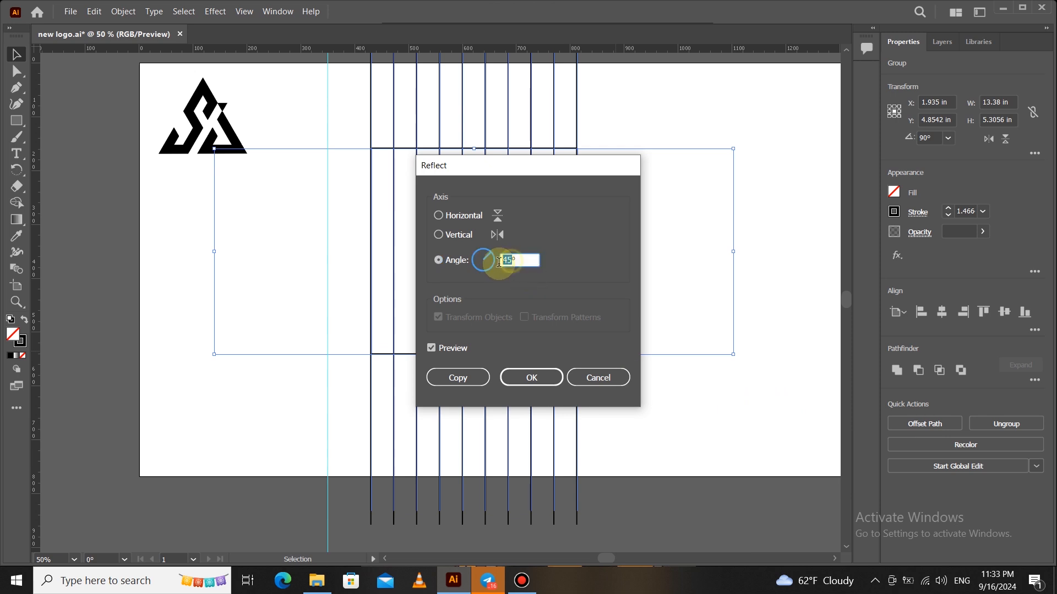
{"action": "type", "text": "75"}
{"action": "left_click", "coordinate": [505, 378]}
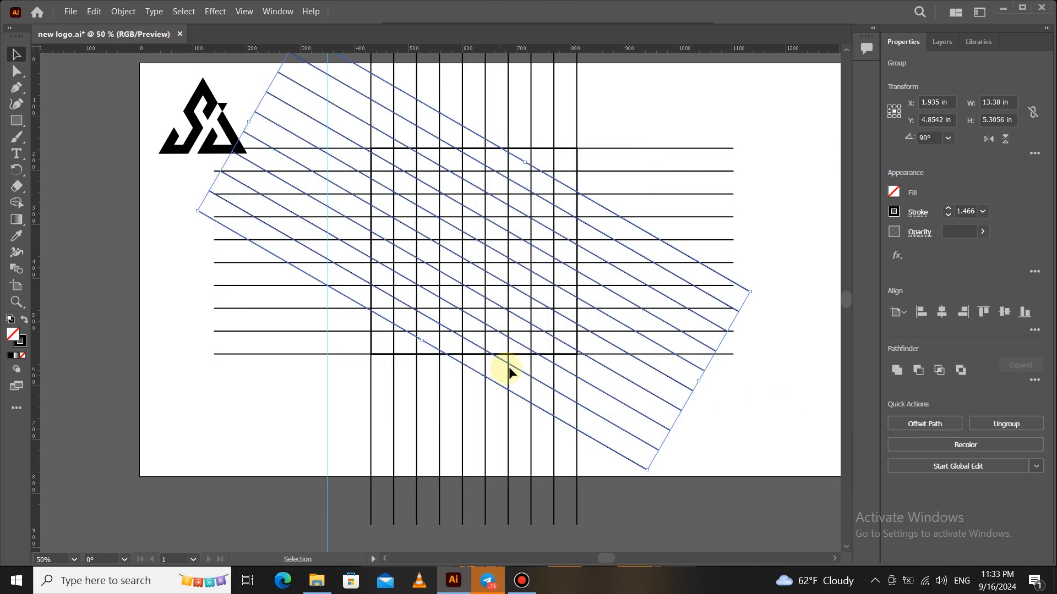
Step: Flip the slanted line group across the horizontal axis without making a copy, and deselect it
{"action": "right_click", "coordinate": [658, 376]}
{"action": "mouse_move", "coordinate": [715, 298]}
{"action": "left_click", "coordinate": [814, 345]}
{"action": "left_click", "coordinate": [439, 215]}
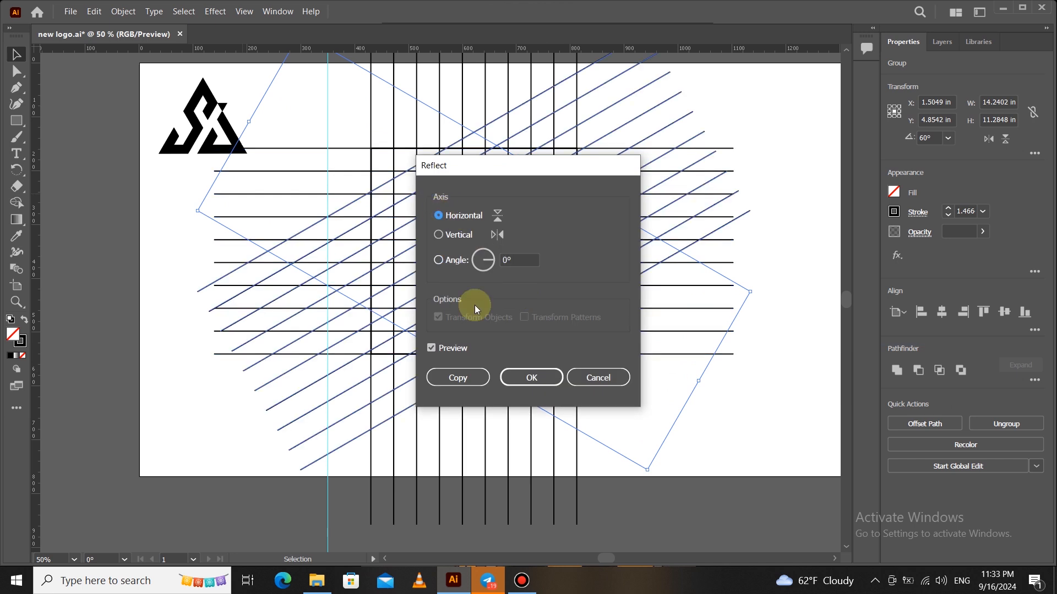
{"action": "left_click", "coordinate": [520, 377]}
{"action": "left_click", "coordinate": [685, 385]}
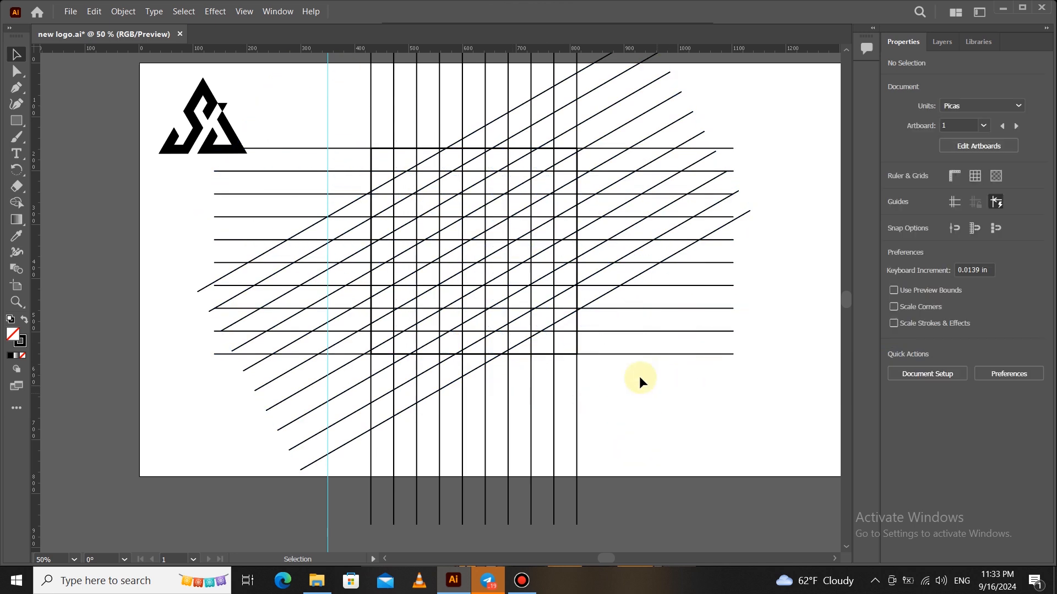
Step: Shift the slanted line group up and left over the square and rotate it steeper to about 311.6°
{"action": "left_click_drag", "start_coordinate": [602, 302], "coordinate": [579, 287]}
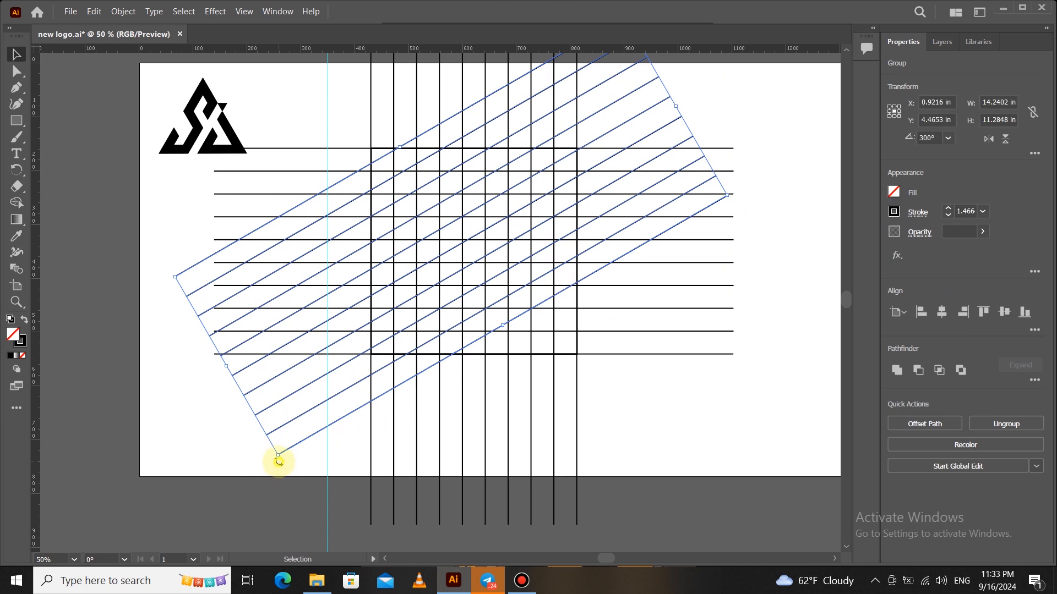
{"action": "left_click_drag", "start_coordinate": [278, 461], "coordinate": [326, 486]}
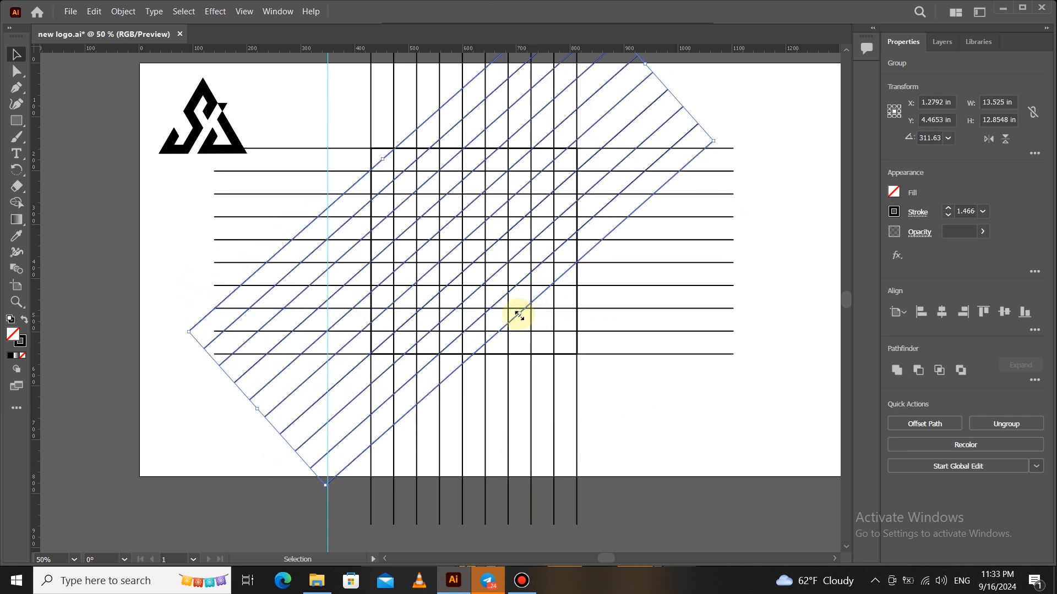
{"action": "left_click_drag", "start_coordinate": [519, 315], "coordinate": [553, 334]}
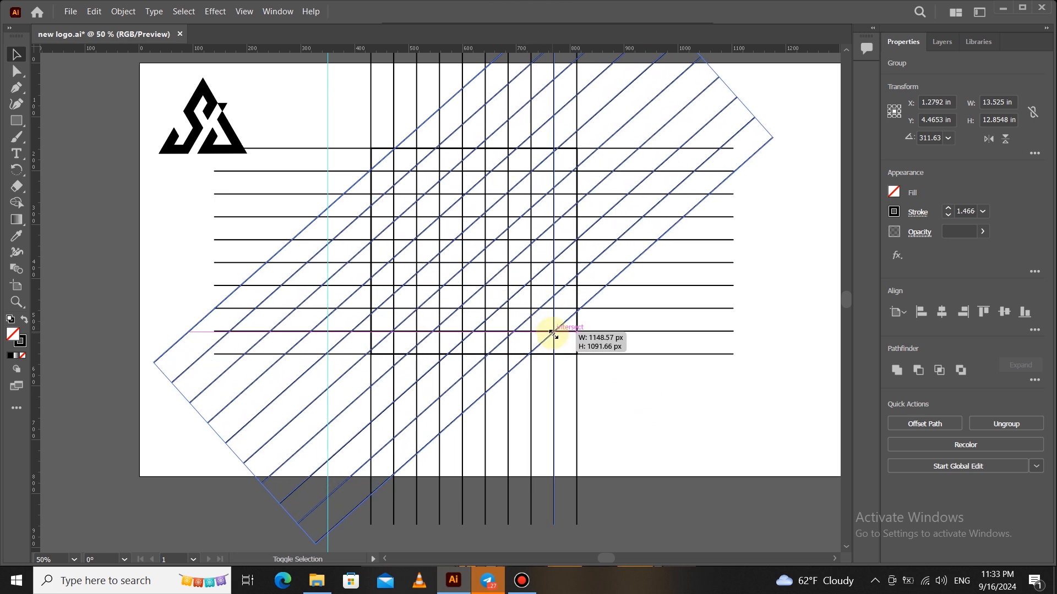
{"action": "left_click_drag", "start_coordinate": [553, 334], "coordinate": [552, 334]}
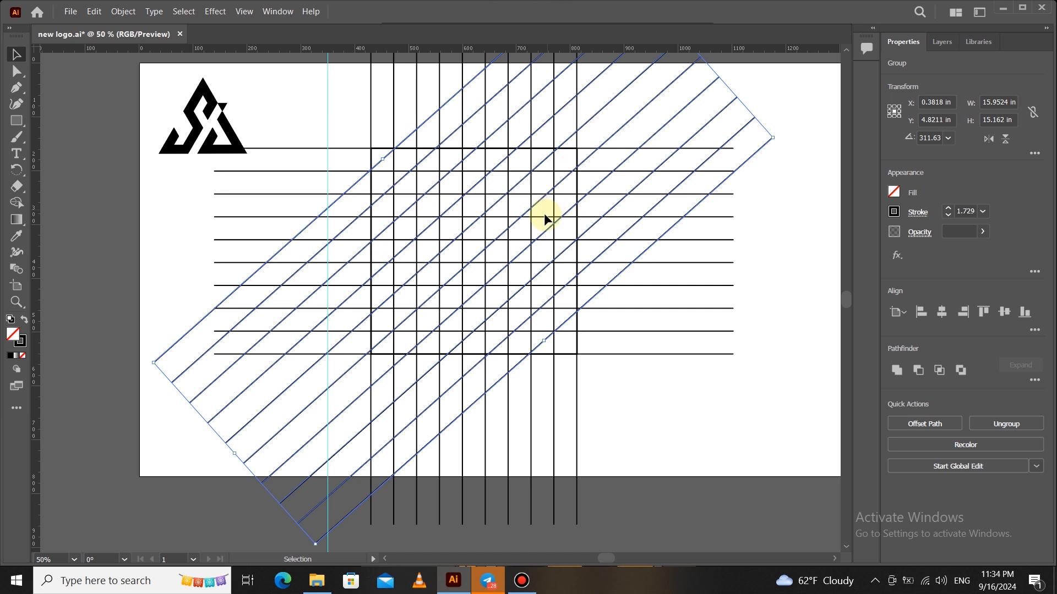
{"action": "key", "text": "ctrl+z"}
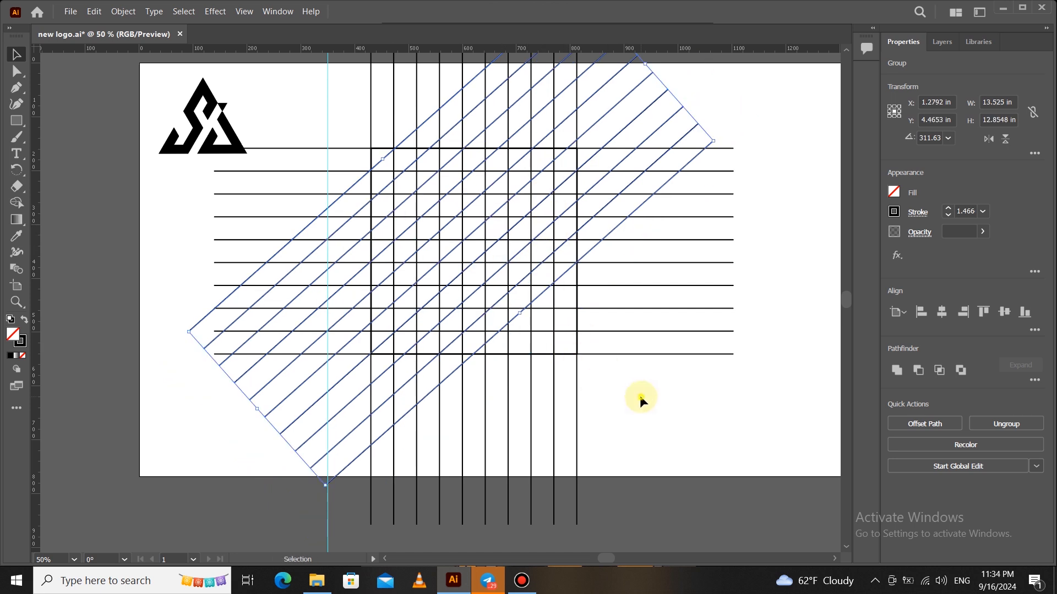
{"action": "left_click", "coordinate": [639, 395]}
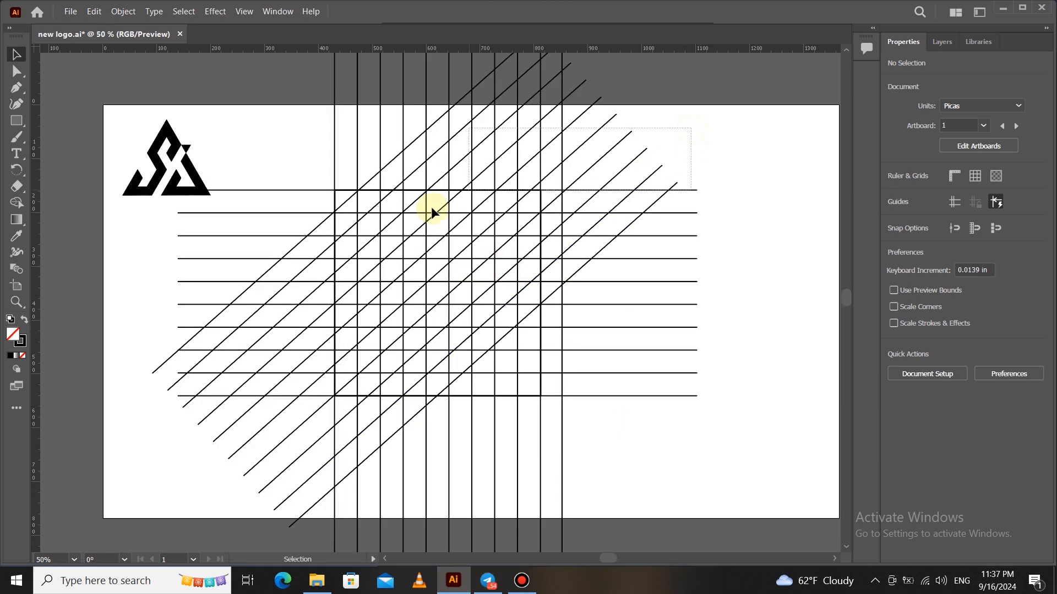
Step: Select all grid lines and merge cells with Shape Builder into a black upper-left corner triangle and a zigzag diagonal band
{"action": "left_click_drag", "start_coordinate": [432, 211], "coordinate": [235, 477]}
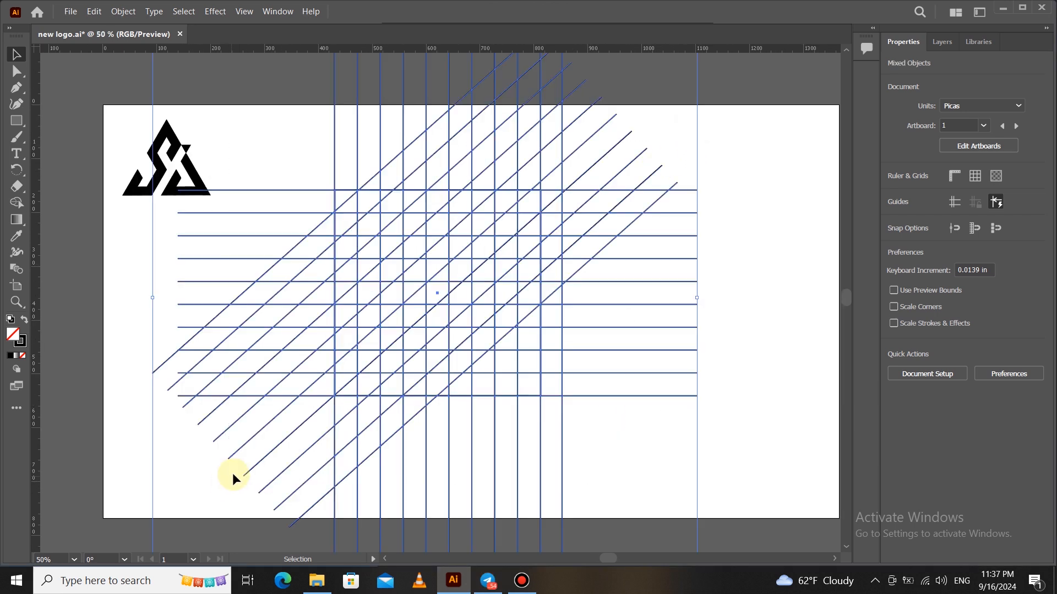
{"action": "left_click", "coordinate": [16, 202]}
{"action": "left_click", "coordinate": [25, 319]}
{"action": "left_click", "coordinate": [342, 199]}
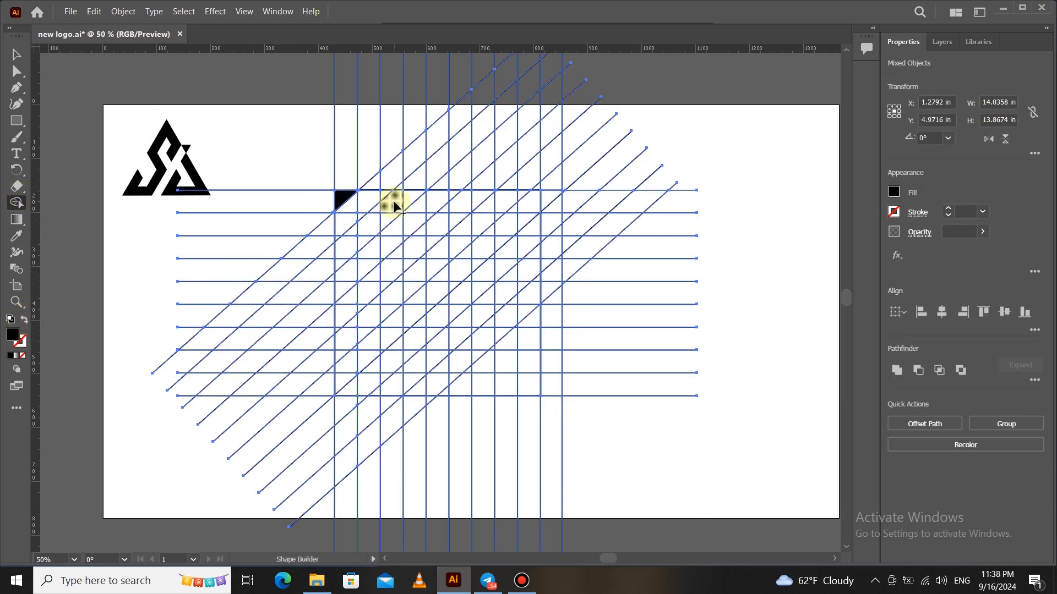
{"action": "left_click_drag", "start_coordinate": [347, 315], "coordinate": [466, 202]}
{"action": "mouse_move", "coordinate": [528, 213]}
{"action": "left_mouse_down"}
{"action": "mouse_move", "coordinate": [370, 342]}
{"action": "mouse_move", "coordinate": [344, 382]}
{"action": "left_mouse_up"}
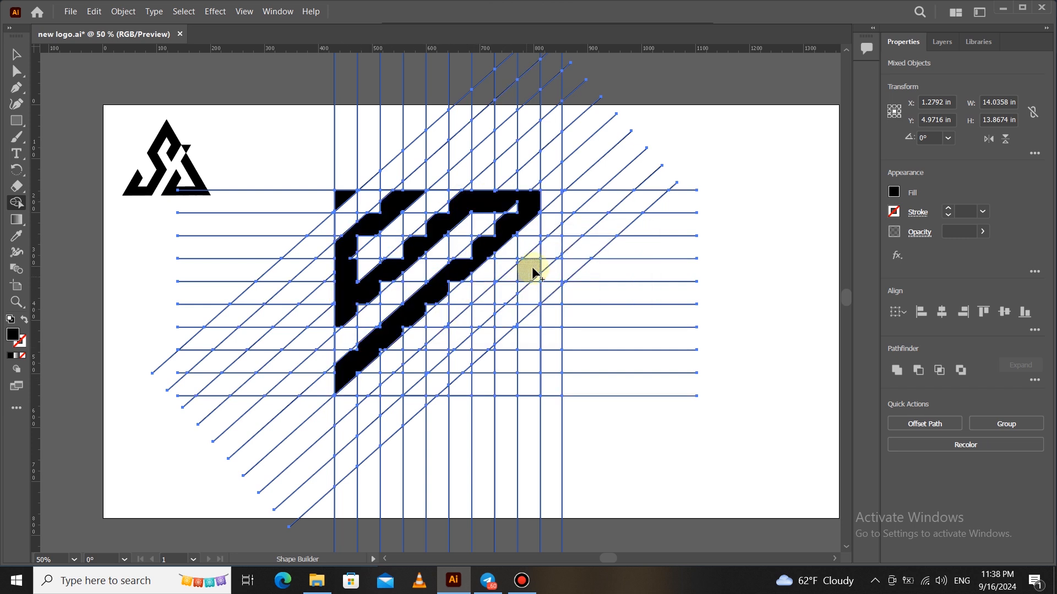
Step: Merge cells into an L-shaped strip along the square's lower and right edges with a diagonal arm, plus a parallelogram outside the right edge
{"action": "left_click_drag", "start_coordinate": [426, 388], "coordinate": [511, 386]}
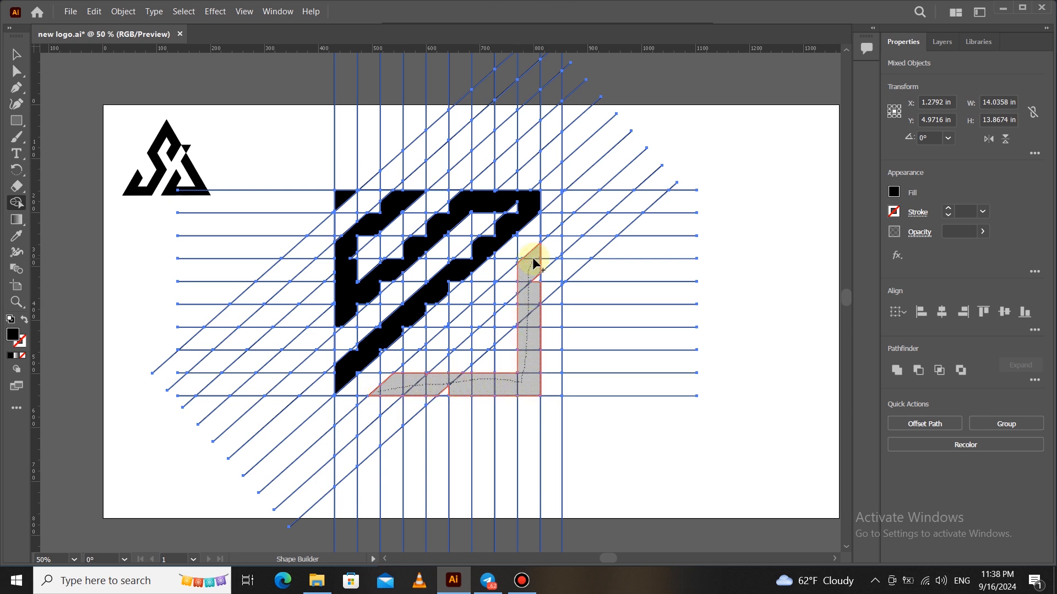
{"action": "left_click_drag", "start_coordinate": [534, 261], "coordinate": [558, 235]}
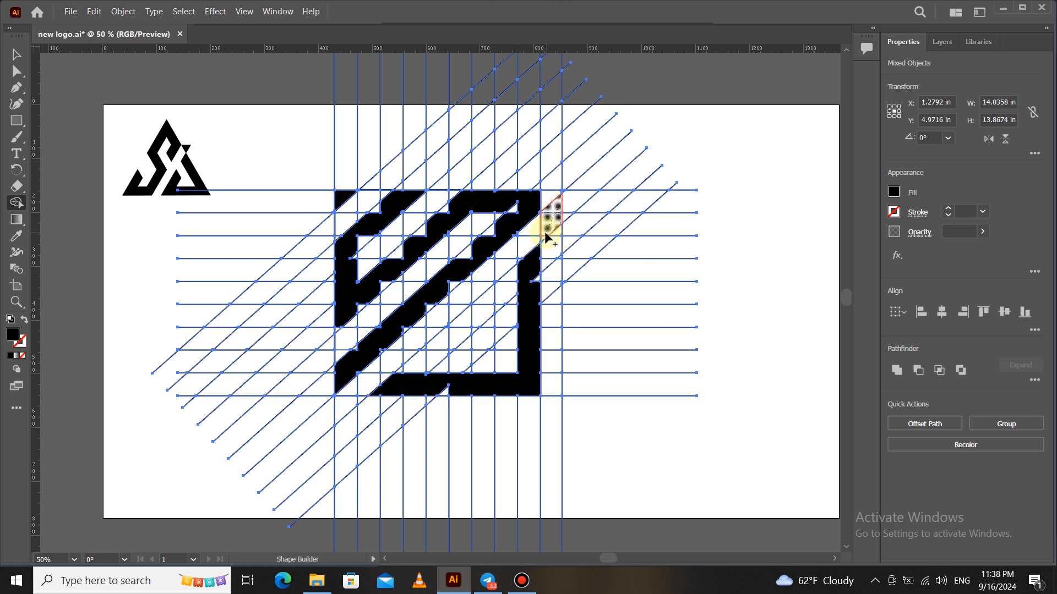
{"action": "left_click", "coordinate": [544, 238]}
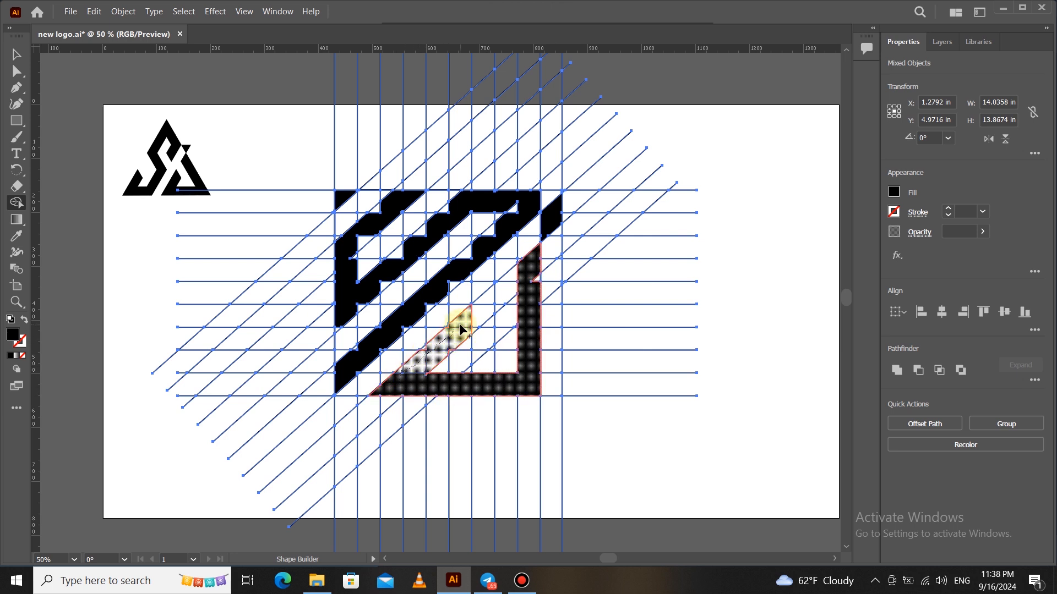
{"action": "left_click_drag", "start_coordinate": [464, 329], "coordinate": [465, 332]}
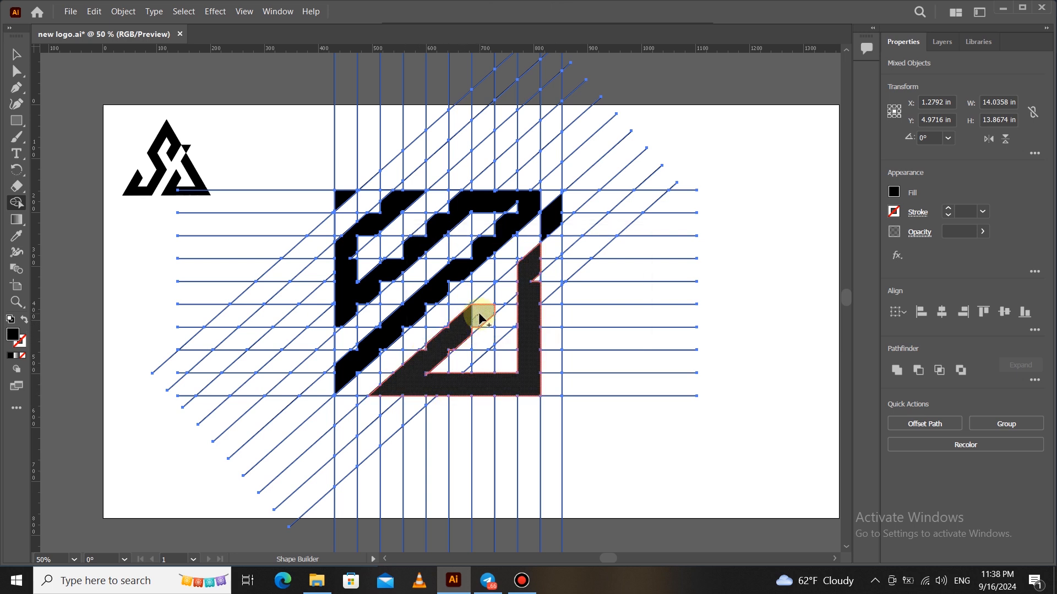
Step: Merge the leftover notch cells into the lower-right black shape to straighten its edges
{"action": "scroll", "coordinate": [491, 310], "scroll_direction": "up", "scroll_amount": 3}
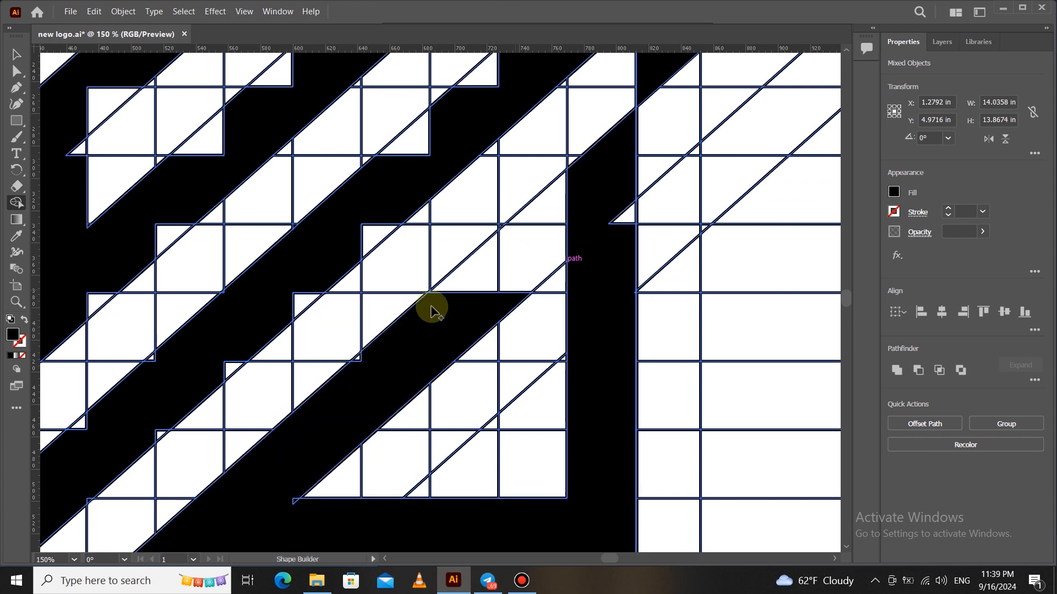
{"action": "left_click", "coordinate": [302, 297]}
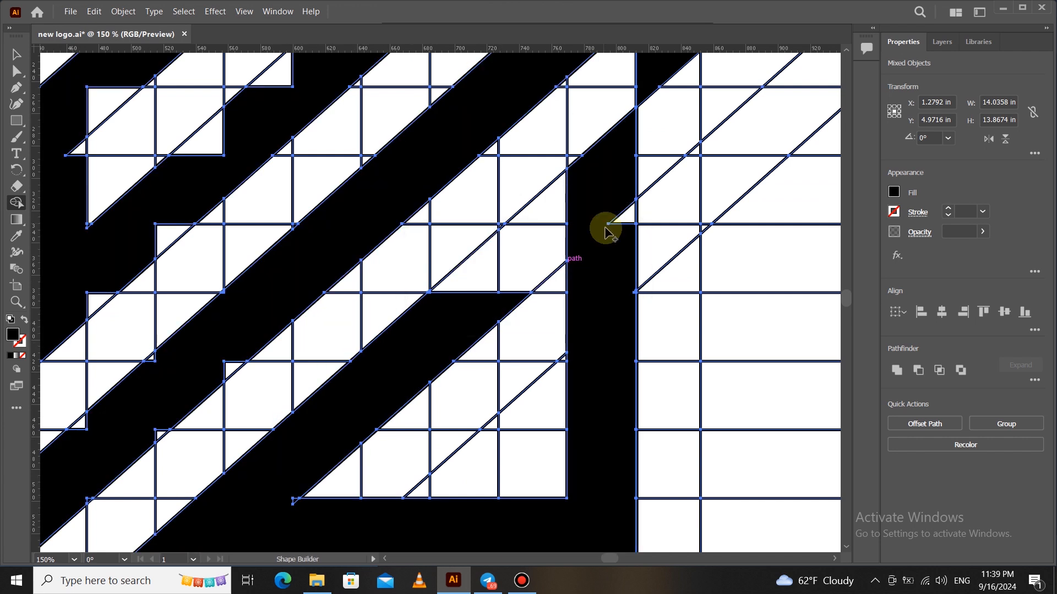
{"action": "scroll", "coordinate": [495, 330], "scroll_direction": "down", "scroll_amount": 2}
Step: Merge the remaining partial cells into the zigzag band so that its diagonal edges and corners are straight
{"action": "mouse_move", "coordinate": [163, 273]}
{"action": "left_mouse_down"}
{"action": "mouse_move", "coordinate": [152, 254]}
{"action": "mouse_move", "coordinate": [165, 293]}
{"action": "mouse_move", "coordinate": [158, 328]}
{"action": "mouse_move", "coordinate": [83, 327]}
{"action": "mouse_move", "coordinate": [106, 315]}
{"action": "mouse_move", "coordinate": [96, 198]}
{"action": "left_mouse_up"}
{"action": "scroll", "coordinate": [502, 306], "scroll_direction": "down", "scroll_amount": 3}
{"action": "scroll", "coordinate": [436, 165], "scroll_direction": "up", "scroll_amount": 3}
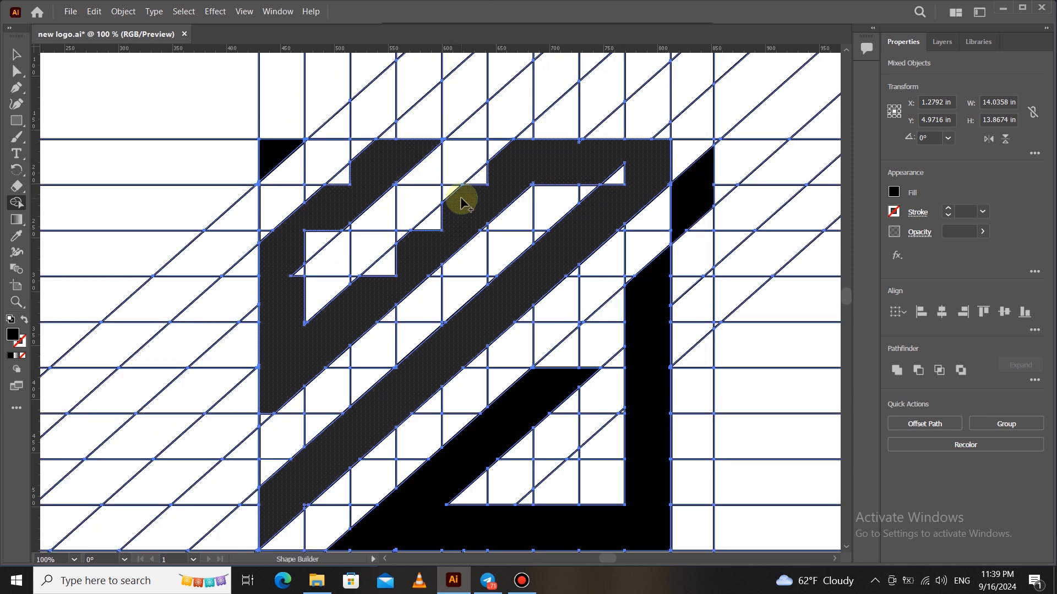
{"action": "mouse_move", "coordinate": [501, 155]}
{"action": "left_mouse_down"}
{"action": "mouse_move", "coordinate": [432, 228]}
{"action": "mouse_move", "coordinate": [357, 258]}
{"action": "mouse_move", "coordinate": [283, 248]}
{"action": "mouse_move", "coordinate": [370, 165]}
{"action": "mouse_move", "coordinate": [363, 170]}
{"action": "left_mouse_up"}
{"action": "scroll", "coordinate": [266, 372], "scroll_direction": "down", "scroll_amount": 1}
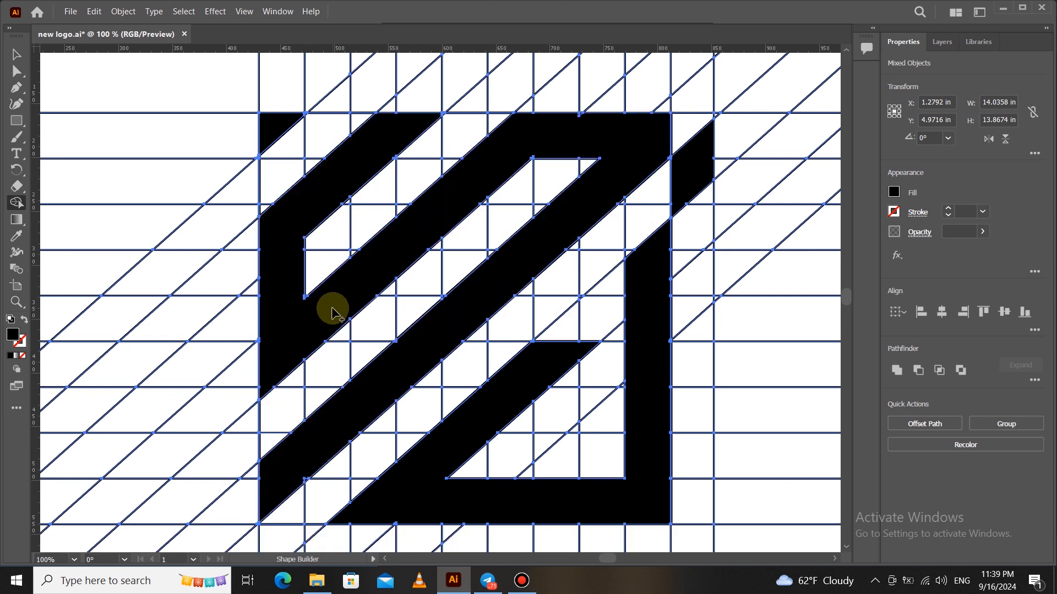
{"action": "scroll", "coordinate": [679, 132], "scroll_direction": "up", "scroll_amount": 3}
{"action": "scroll", "coordinate": [625, 208], "scroll_direction": "down", "scroll_amount": 4}
{"action": "scroll", "coordinate": [523, 283], "scroll_direction": "up", "scroll_amount": 6}
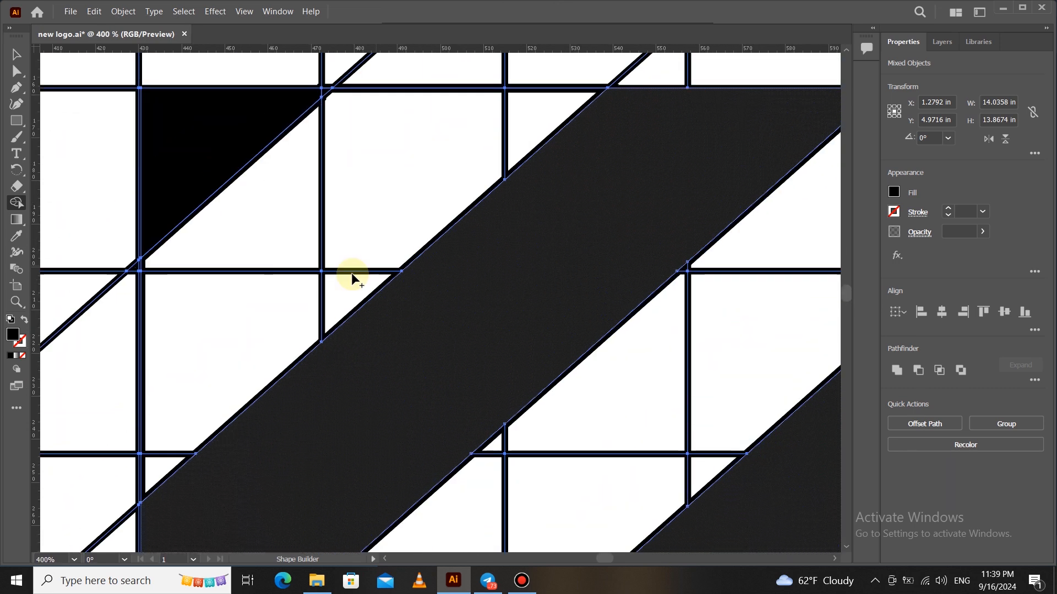
{"action": "scroll", "coordinate": [778, 107], "scroll_direction": "up", "scroll_amount": 4}
{"action": "scroll", "coordinate": [581, 194], "scroll_direction": "down", "scroll_amount": 5}
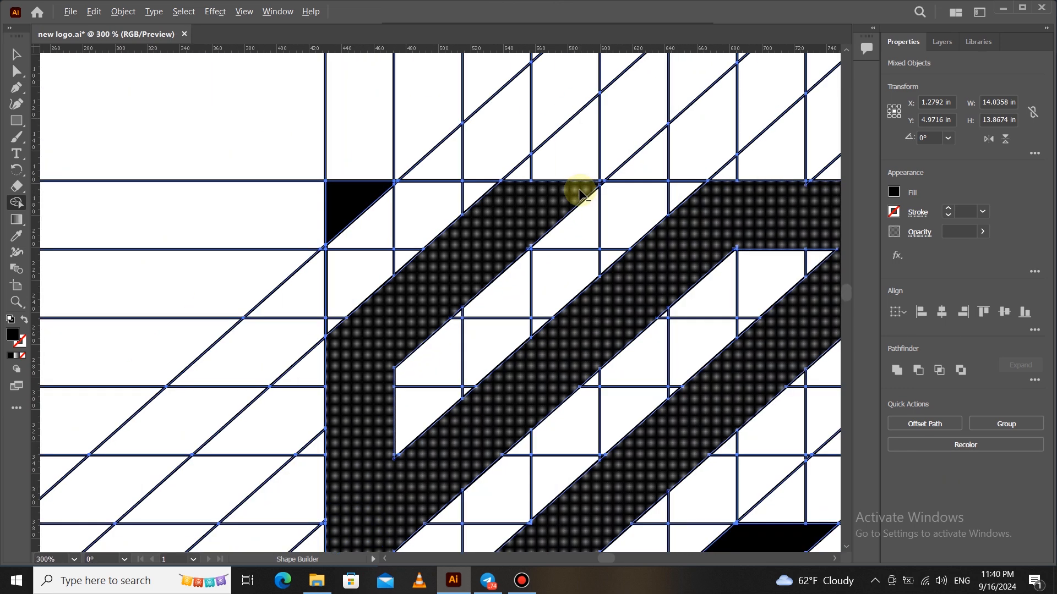
Step: Examine the merged black shapes' edges and corners across the square logo for leftover slivers or notches
{"action": "scroll", "coordinate": [580, 194], "scroll_direction": "down", "scroll_amount": 3}
{"action": "scroll", "coordinate": [702, 208], "scroll_direction": "up", "scroll_amount": 6}
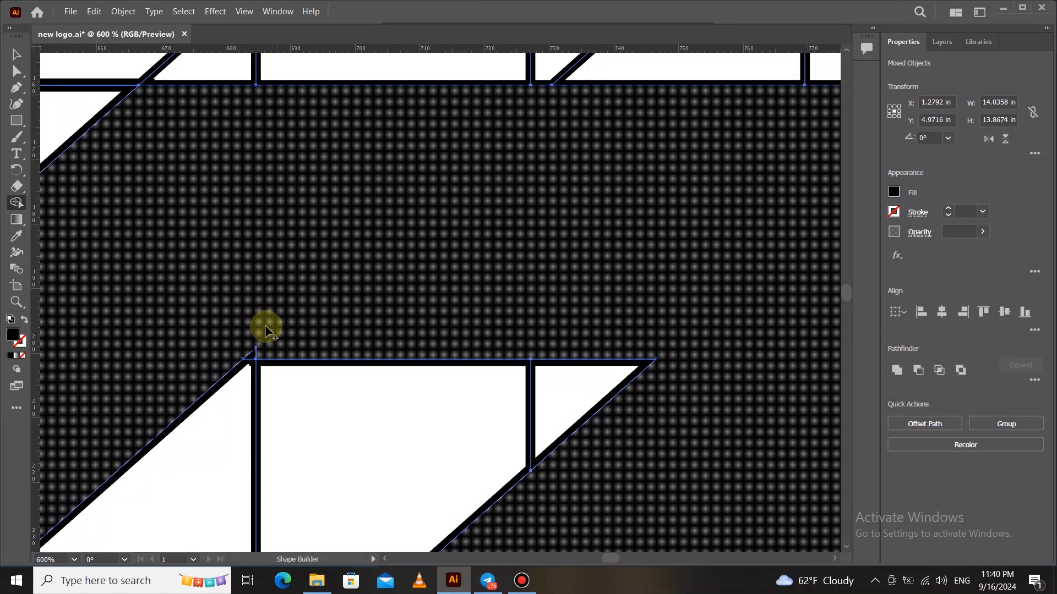
{"action": "scroll", "coordinate": [354, 298], "scroll_direction": "down", "scroll_amount": 5}
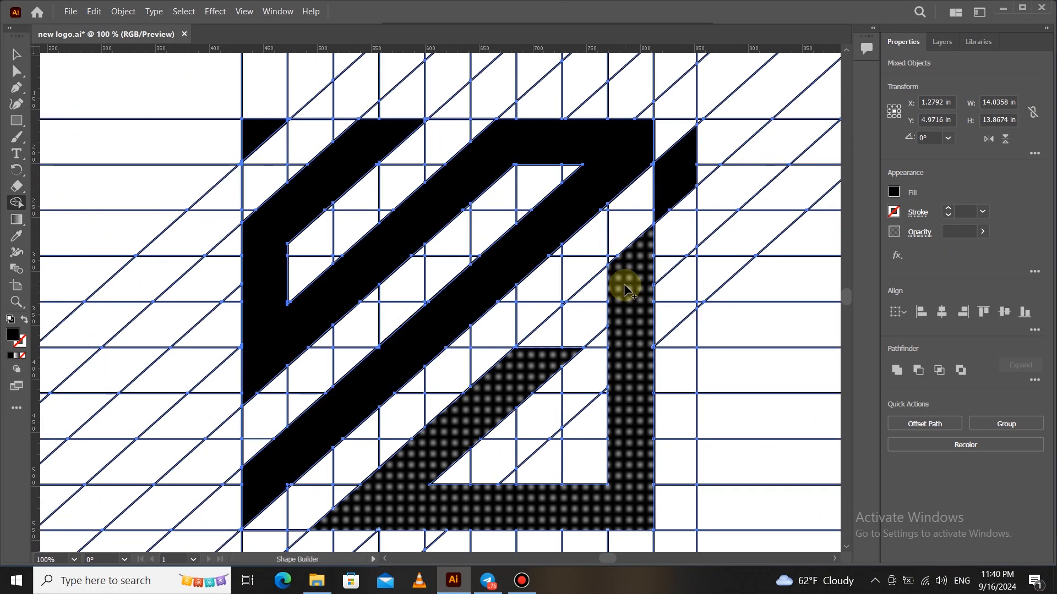
{"action": "scroll", "coordinate": [389, 208], "scroll_direction": "up", "scroll_amount": 2}
{"action": "left_click_drag", "start_coordinate": [191, 406], "coordinate": [284, 283]}
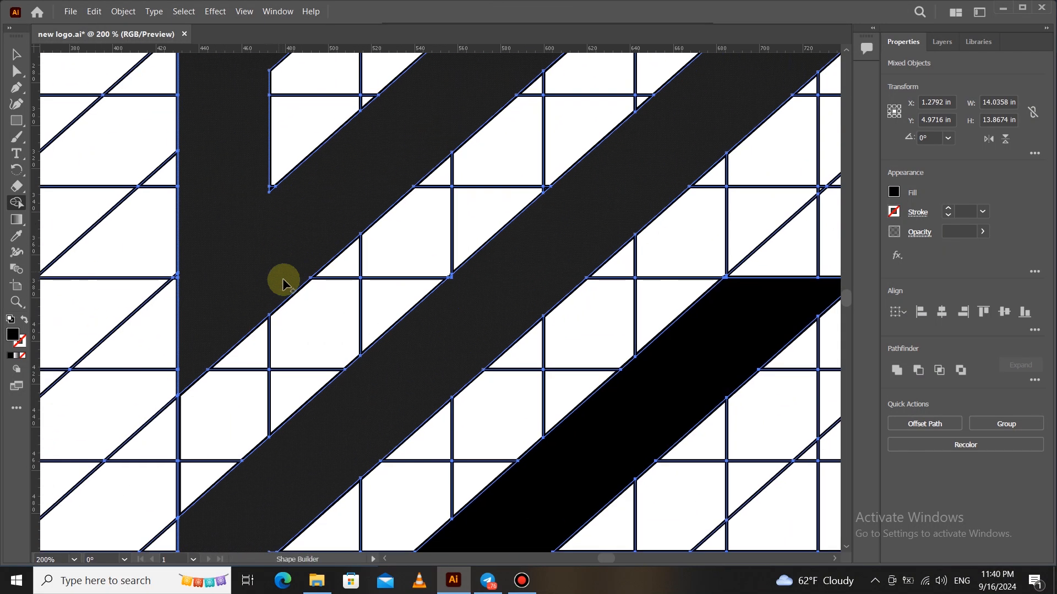
{"action": "scroll", "coordinate": [458, 303], "scroll_direction": "up", "scroll_amount": 2}
{"action": "scroll", "coordinate": [426, 378], "scroll_direction": "down", "scroll_amount": 2}
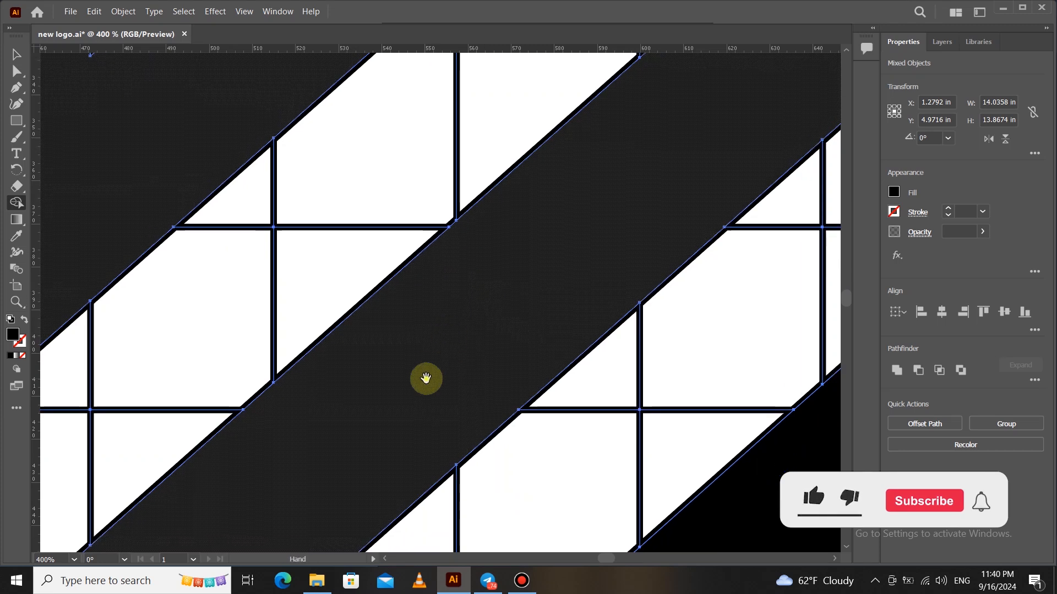
{"action": "scroll", "coordinate": [425, 378], "scroll_direction": "down", "scroll_amount": 5}
{"action": "scroll", "coordinate": [413, 300], "scroll_direction": "left", "scroll_amount": 3}
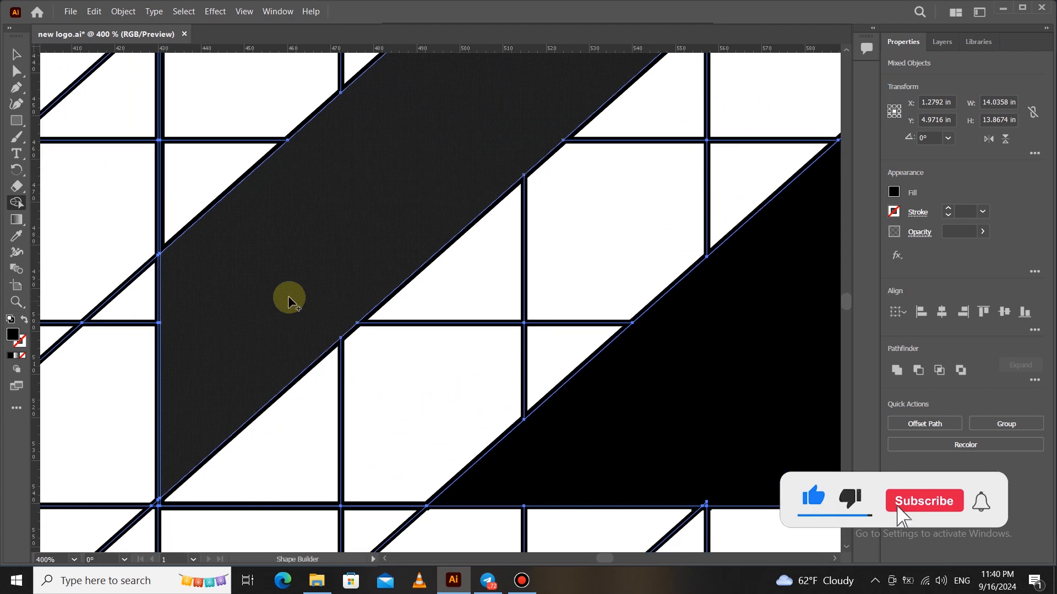
{"action": "scroll", "coordinate": [391, 370], "scroll_direction": "up", "scroll_amount": 4}
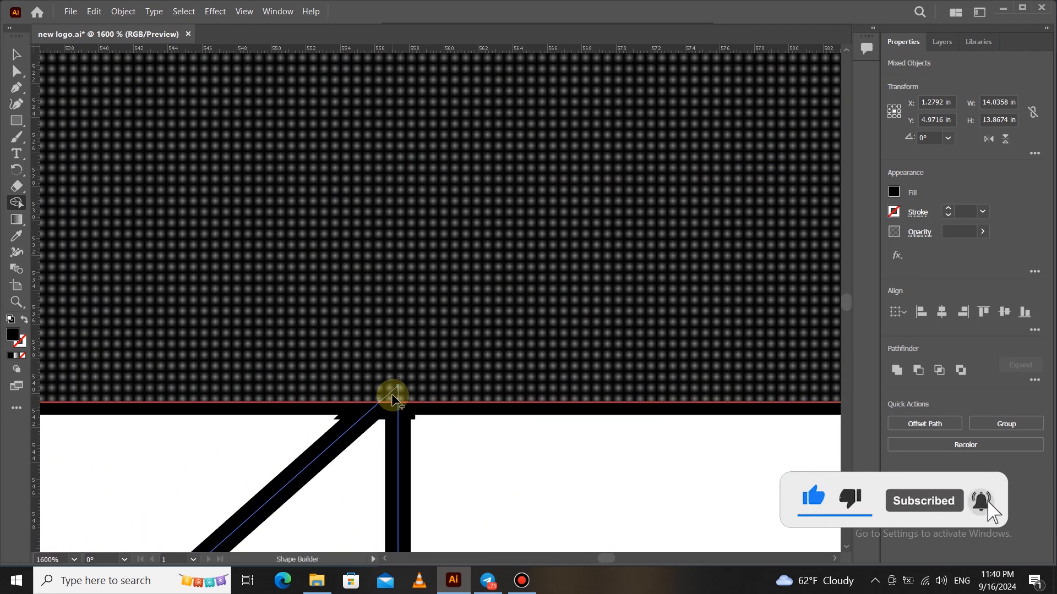
{"action": "scroll", "coordinate": [393, 397], "scroll_direction": "down", "scroll_amount": 6}
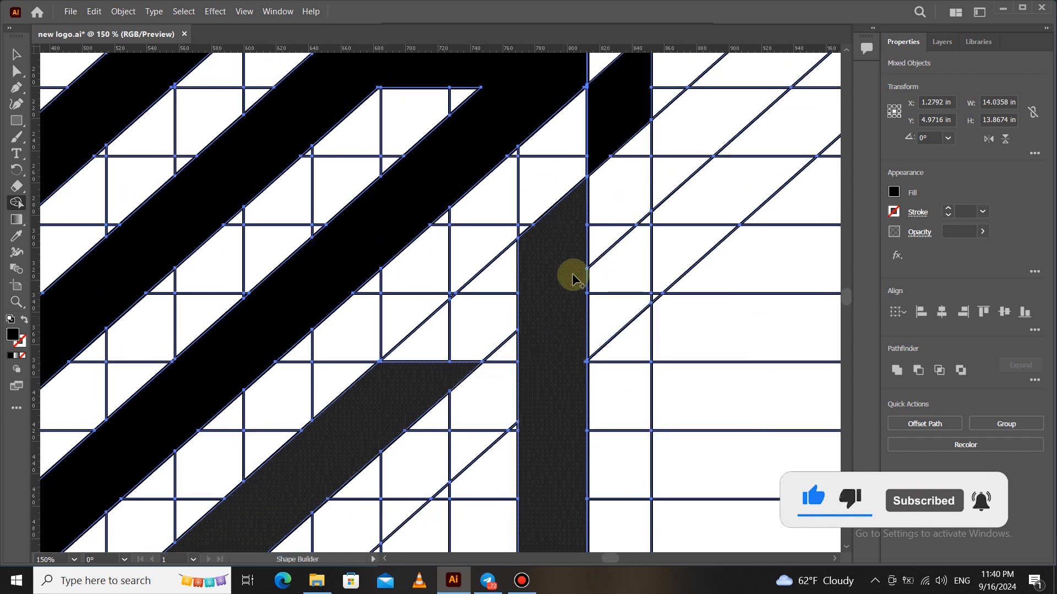
{"action": "scroll", "coordinate": [572, 280], "scroll_direction": "up", "scroll_amount": 4}
{"action": "scroll", "coordinate": [550, 352], "scroll_direction": "down", "scroll_amount": 3}
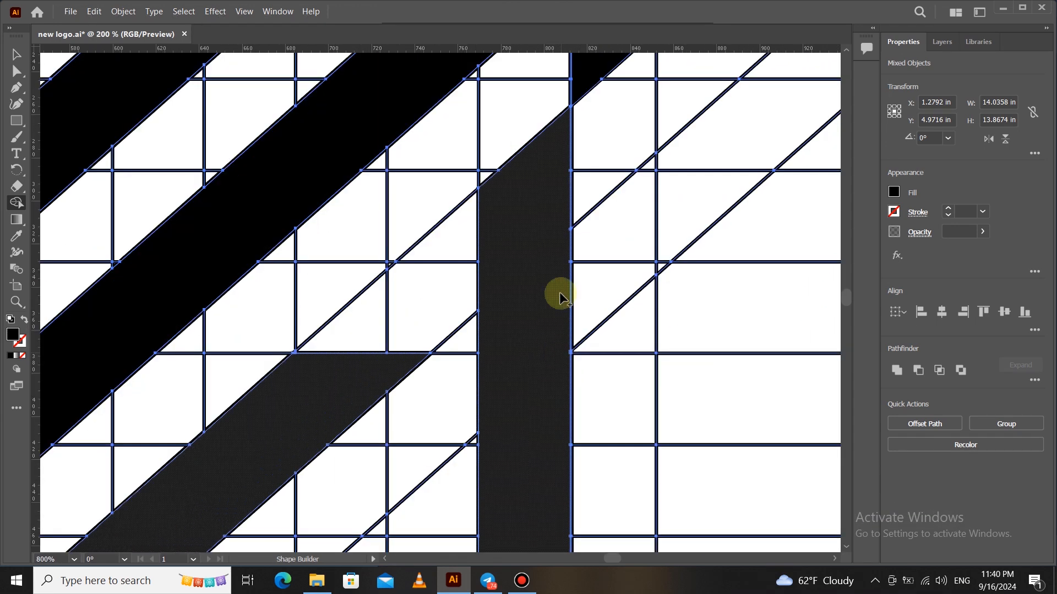
{"action": "scroll", "coordinate": [537, 319], "scroll_direction": "up", "scroll_amount": 4}
{"action": "scroll", "coordinate": [523, 319], "scroll_direction": "down", "scroll_amount": 4}
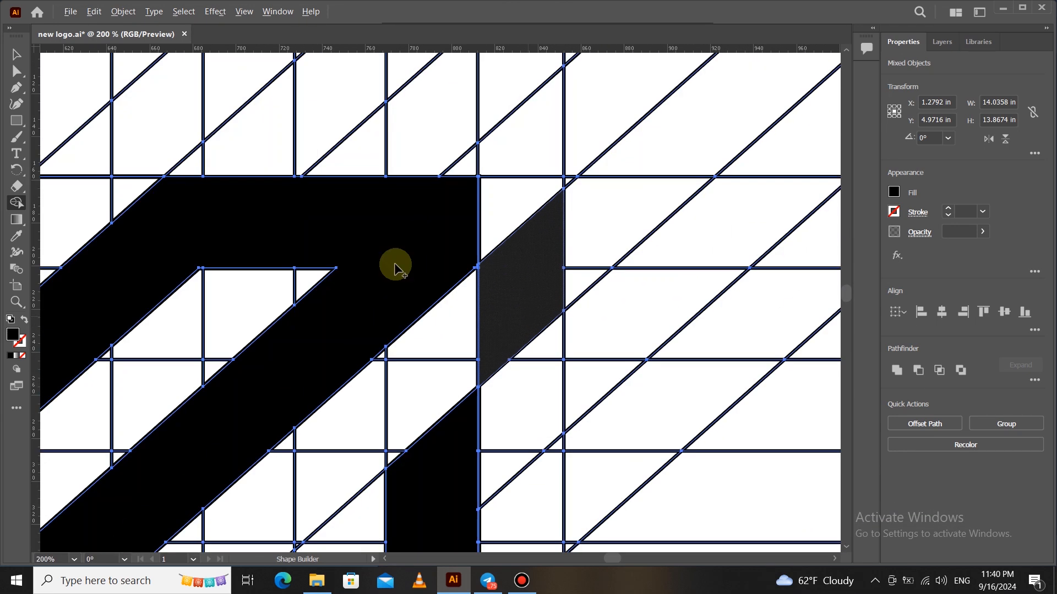
{"action": "scroll", "coordinate": [527, 319], "scroll_direction": "up", "scroll_amount": 3}
{"action": "scroll", "coordinate": [550, 192], "scroll_direction": "down", "scroll_amount": 4}
{"action": "scroll", "coordinate": [396, 365], "scroll_direction": "down", "scroll_amount": 5}
{"action": "scroll", "coordinate": [444, 378], "scroll_direction": "up", "scroll_amount": 4}
{"action": "scroll", "coordinate": [365, 349], "scroll_direction": "down", "scroll_amount": 4}
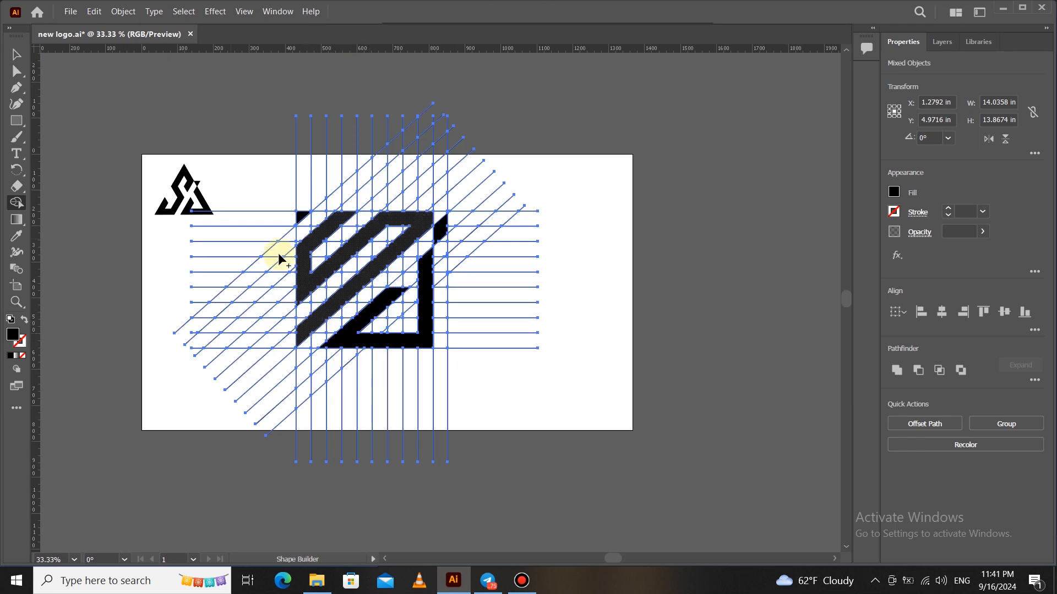
{"action": "scroll", "coordinate": [223, 241], "scroll_direction": "up", "scroll_amount": 4}
{"action": "scroll", "coordinate": [306, 219], "scroll_direction": "down", "scroll_amount": 3}
Step: Select all the black shapes of the square logo, move them clear of the line grid, and delete the grid lines
{"action": "left_click", "coordinate": [16, 54]}
{"action": "right_click", "coordinate": [358, 250]}
{"action": "left_click", "coordinate": [618, 458]}
{"action": "left_click", "coordinate": [424, 341]}
{"action": "left_click", "coordinate": [466, 171]}
{"action": "scroll", "coordinate": [370, 333], "scroll_direction": "down", "scroll_amount": 1}
{"action": "left_click_drag", "start_coordinate": [311, 287], "coordinate": [315, 246]}
{"action": "left_click", "coordinate": [343, 267], "text": "shift"}
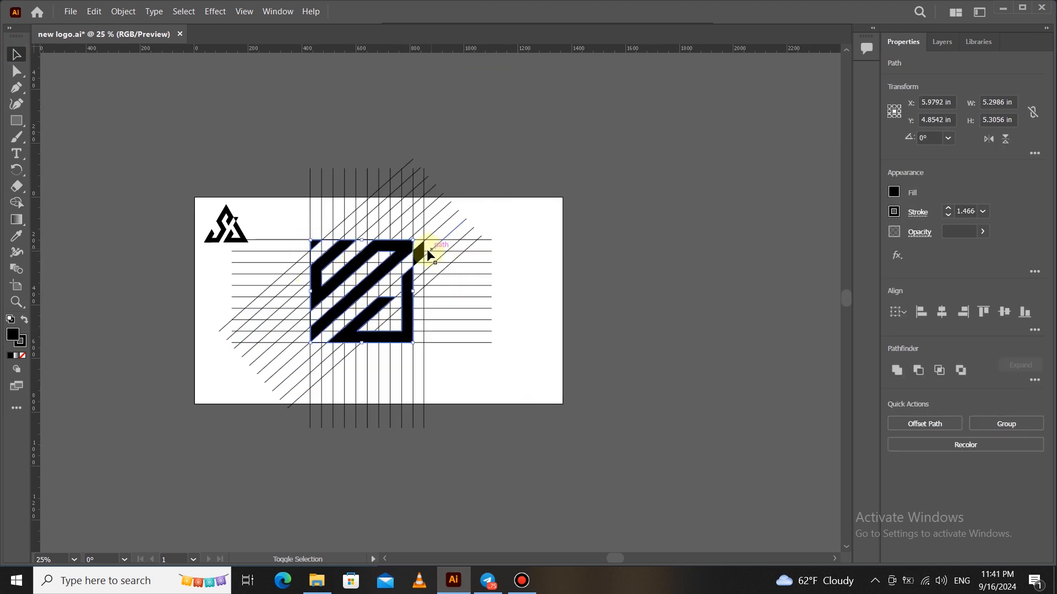
{"action": "left_click_drag", "start_coordinate": [378, 271], "coordinate": [539, 338]}
{"action": "left_click", "coordinate": [289, 401]}
{"action": "key", "text": "Delete"}
Step: Scale the square logo down to about 2.2 in wide and place it beside the triangular logo
{"action": "left_click_drag", "start_coordinate": [610, 360], "coordinate": [447, 318]}
{"action": "scroll", "coordinate": [313, 256], "scroll_direction": "up", "scroll_amount": 2}
{"action": "left_click_drag", "start_coordinate": [478, 202], "coordinate": [479, 297]}
{"action": "left_click_drag", "start_coordinate": [514, 358], "coordinate": [311, 208]}
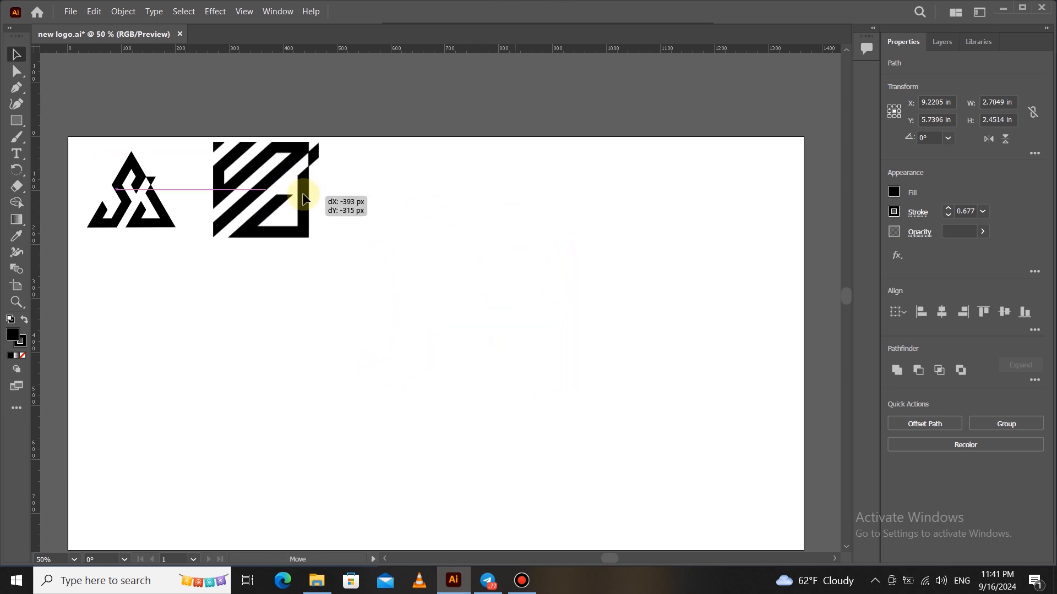
{"action": "left_click_drag", "start_coordinate": [264, 142], "coordinate": [265, 160]}
{"action": "left_click_drag", "start_coordinate": [291, 217], "coordinate": [286, 212]}
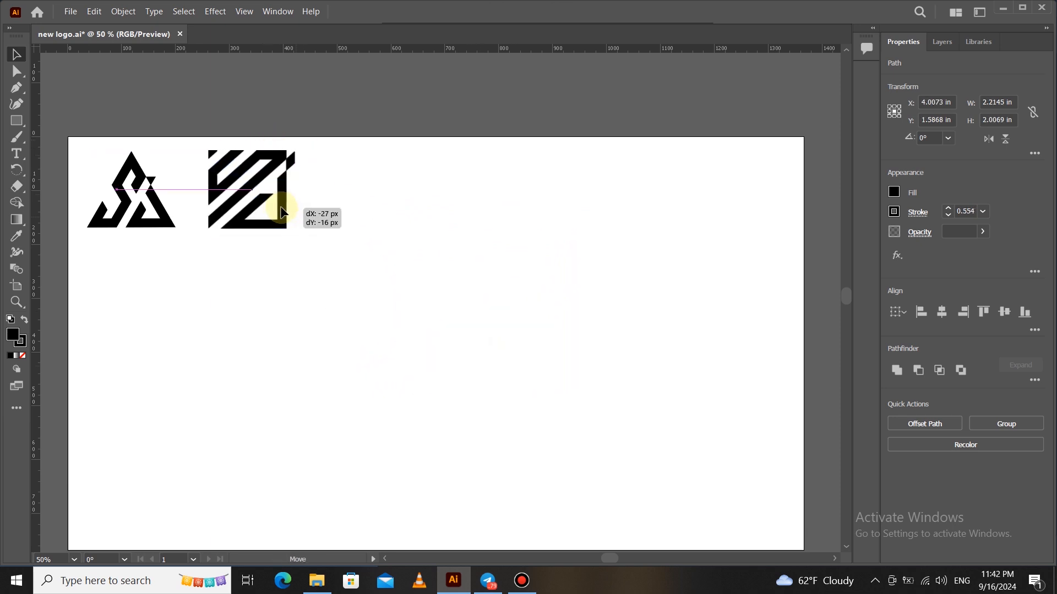
{"action": "left_click", "coordinate": [287, 242]}
Step: Draw a circle about 4.64 in in diameter near the center of the artboard with the Ellipse tool
{"action": "scroll", "coordinate": [287, 242], "scroll_direction": "down", "scroll_amount": 1}
{"action": "left_click_drag", "start_coordinate": [16, 122], "coordinate": [79, 136]}
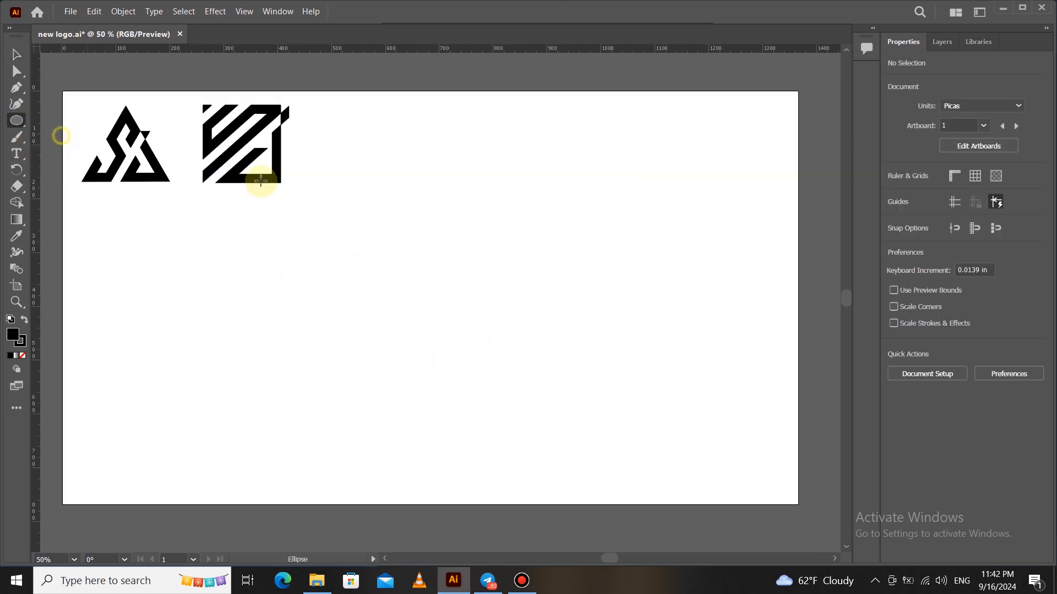
{"action": "left_click_drag", "start_coordinate": [387, 213], "coordinate": [569, 392]}
Step: Remove the circle's fill and set its stroke weight to 2
{"action": "left_click", "coordinate": [894, 193]}
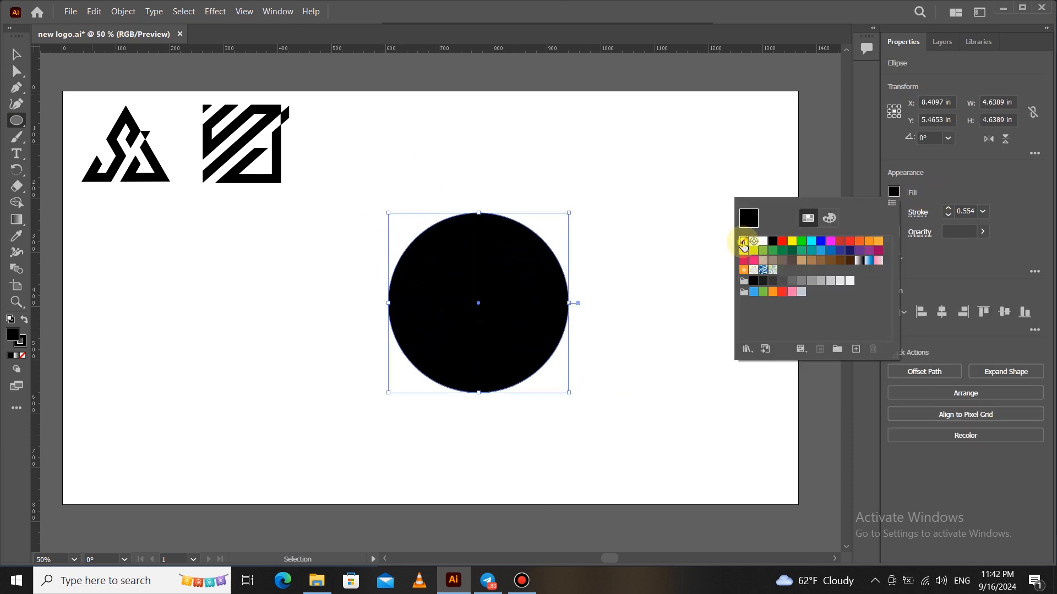
{"action": "left_click", "coordinate": [744, 242]}
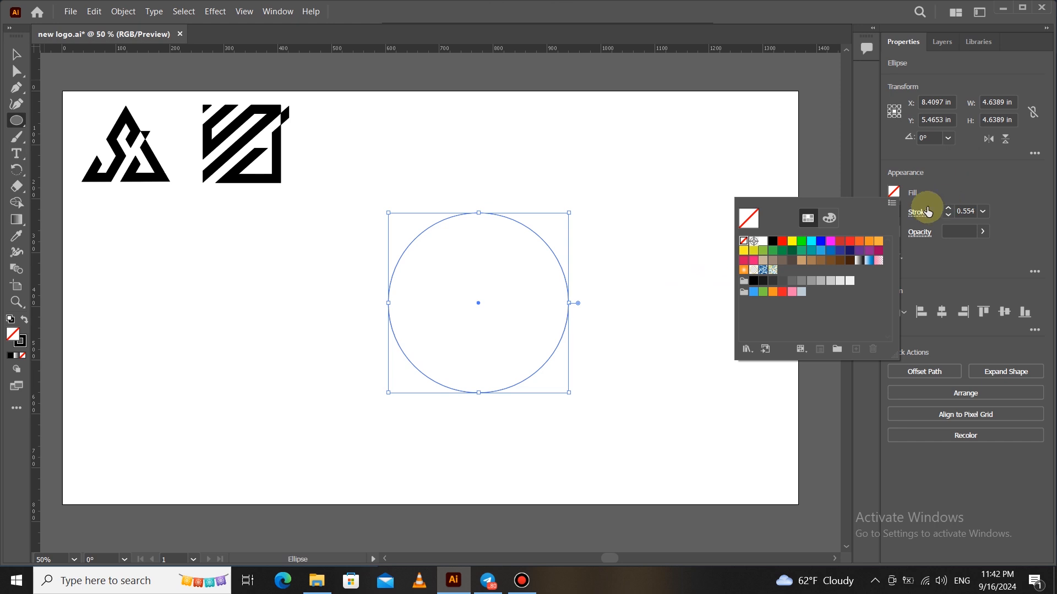
{"action": "left_click", "coordinate": [947, 208]}
{"action": "left_click", "coordinate": [948, 208]}
{"action": "left_click", "coordinate": [16, 54]}
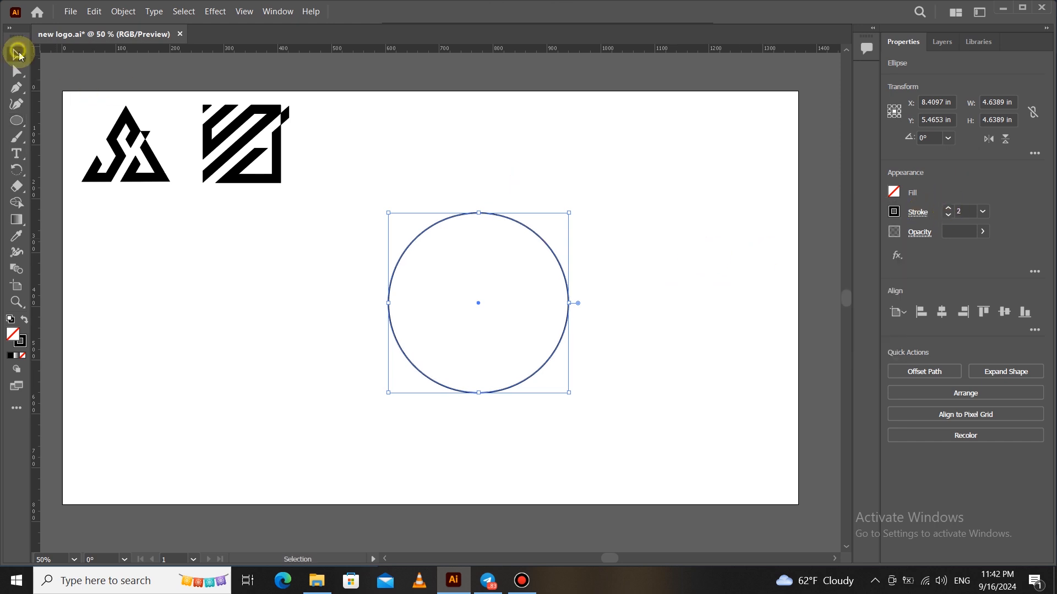
{"action": "left_click", "coordinate": [635, 246]}
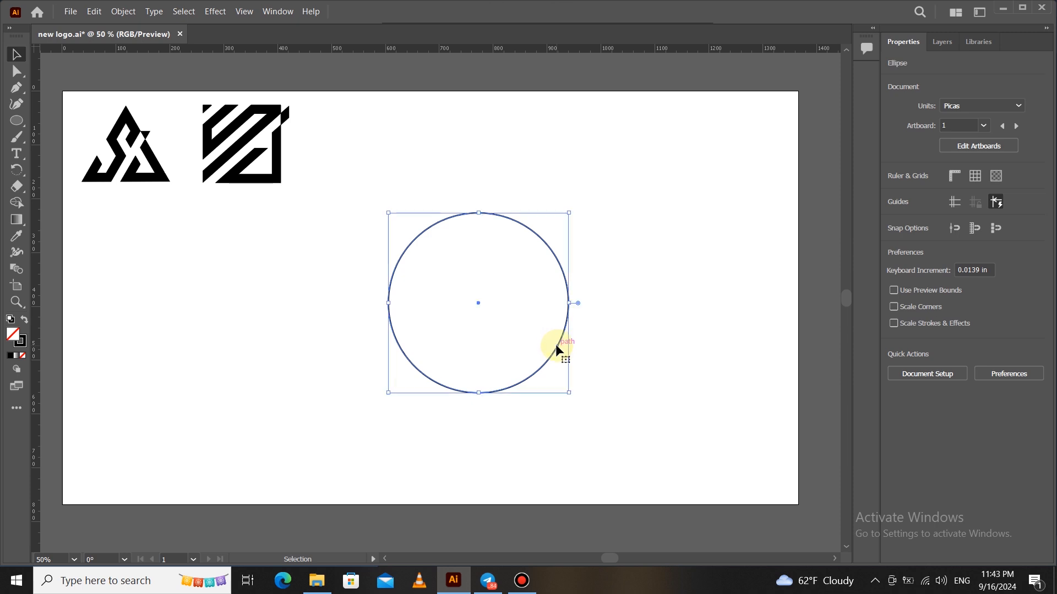
Step: Create a larger concentric copy of the circle, about 5.7 in in diameter, to form an outer ring
{"action": "left_click_drag", "start_coordinate": [551, 365], "coordinate": [550, 384]}
{"action": "left_click_drag", "start_coordinate": [478, 230], "coordinate": [484, 193]}
{"action": "left_click", "coordinate": [547, 345]}
{"action": "left_click", "coordinate": [552, 347]}
{"action": "mouse_move", "coordinate": [541, 343]}
{"action": "left_mouse_down"}
{"action": "mouse_move", "coordinate": [561, 358]}
{"action": "mouse_move", "coordinate": [552, 351]}
{"action": "left_mouse_up"}
{"action": "left_click", "coordinate": [636, 341]}
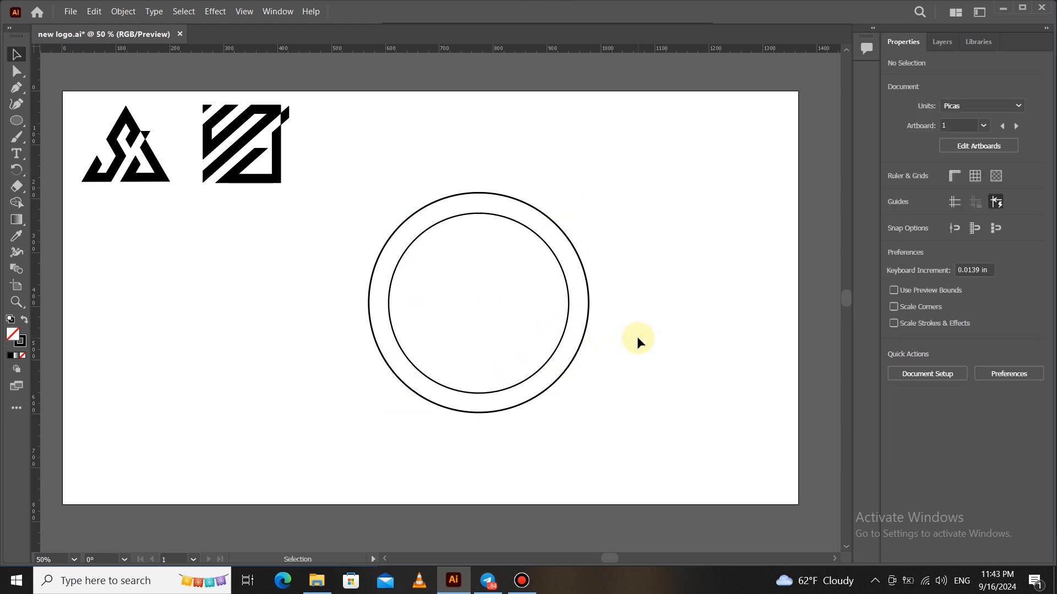
Step: Add a vertical guide beside the circles and draw a black-stroked vertical line about 8.88 in long along it
{"action": "left_click_drag", "start_coordinate": [38, 248], "coordinate": [338, 268]}
{"action": "left_click", "coordinate": [22, 96]}
{"action": "left_click", "coordinate": [339, 125]}
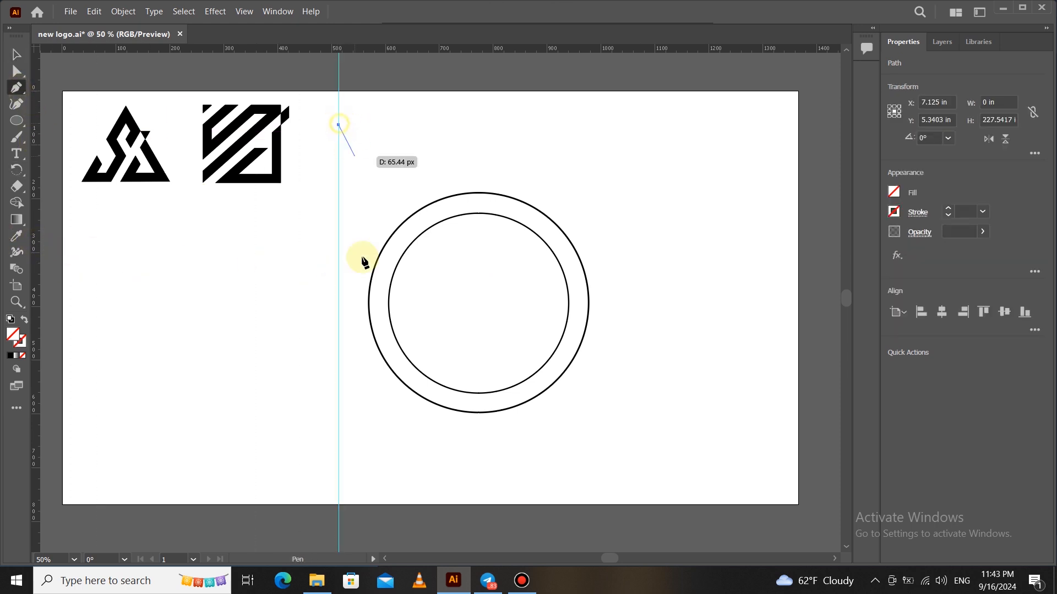
{"action": "left_click", "coordinate": [338, 469]}
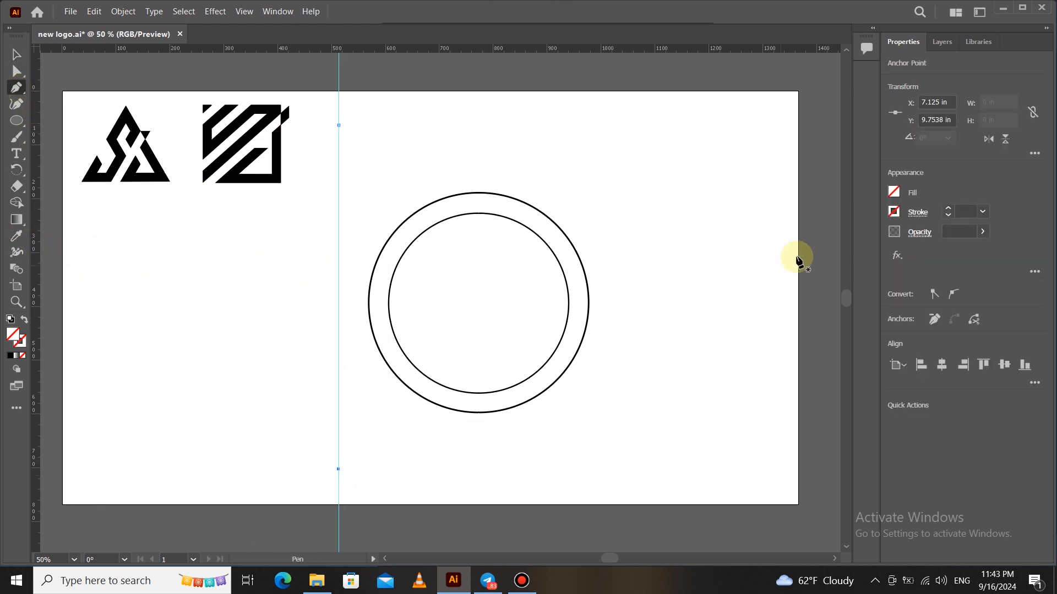
{"action": "left_click", "coordinate": [894, 211]}
{"action": "left_click", "coordinate": [773, 261]}
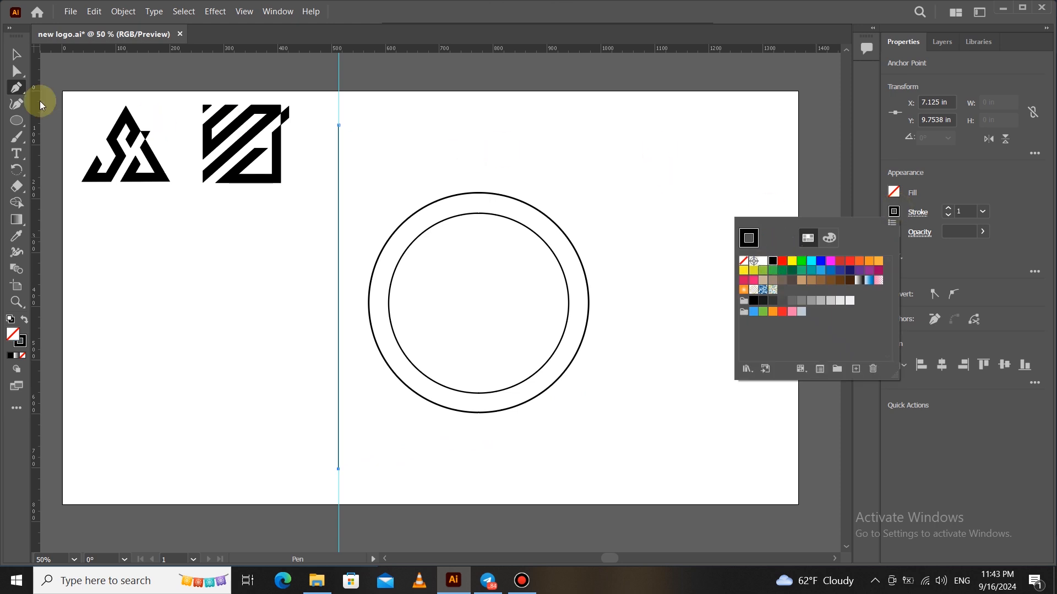
{"action": "left_click", "coordinate": [16, 55]}
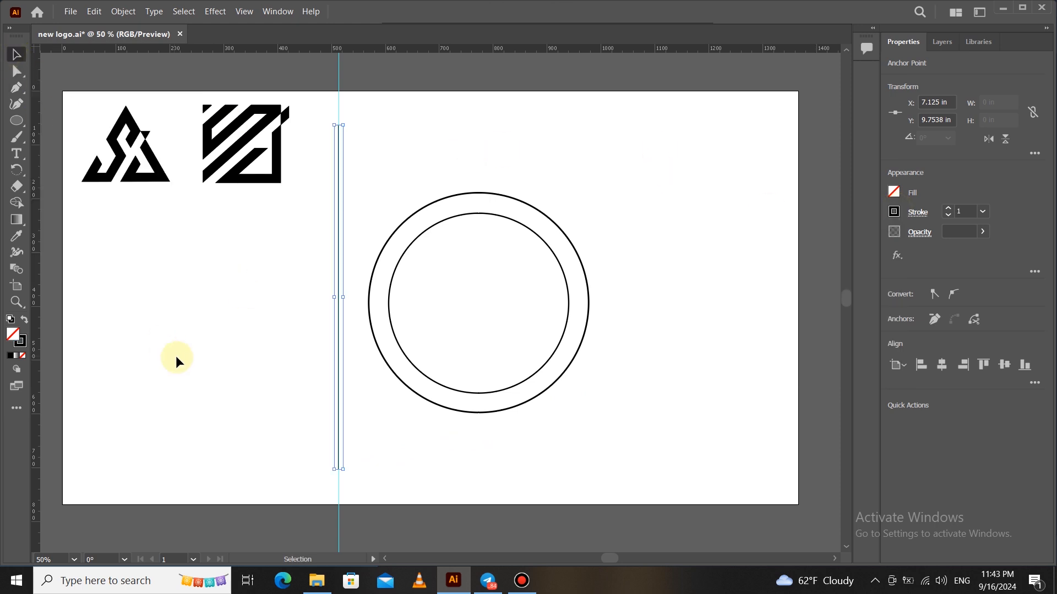
{"action": "left_click", "coordinate": [323, 380]}
Step: Place the vertical line at the outer circle's left edge and repeat copies at the ring's spacing to make ten lines
{"action": "left_click_drag", "start_coordinate": [338, 350], "coordinate": [389, 355]}
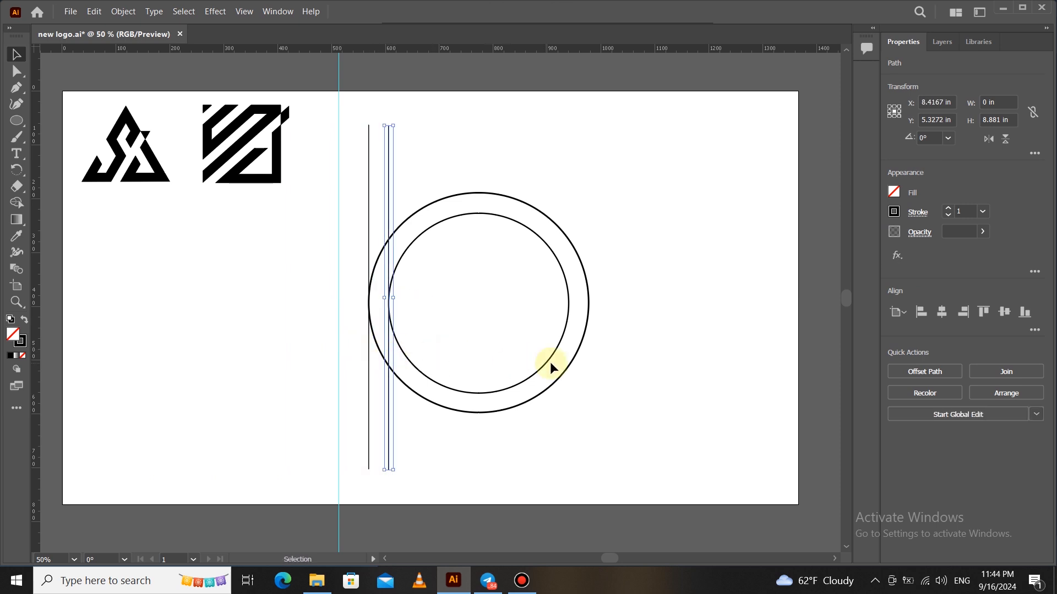
{"action": "key", "text": "ctrl+d"}
{"action": "key", "text": "ctrl+d"}
{"action": "key", "text": "ctrl+d"}
{"action": "key", "text": "ctrl+d"}
{"action": "key", "text": "ctrl+d"}
{"action": "key", "text": "ctrl+d"}
{"action": "key", "text": "ctrl+d"}
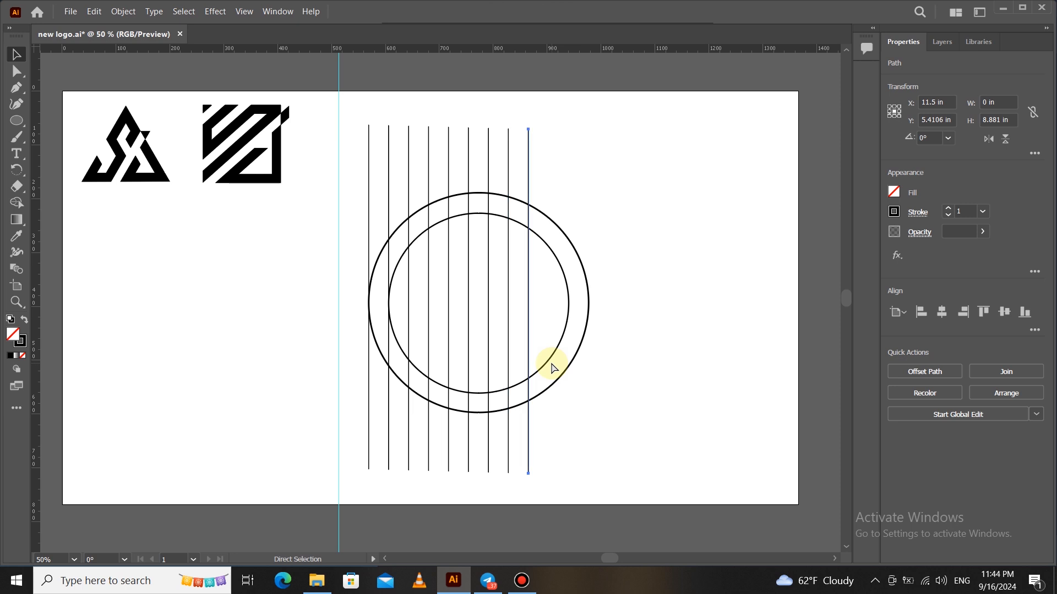
Step: Group the vertical lines and scale the group proportionally to 5.6667 in wide so it spans the outer circle
{"action": "left_click_drag", "start_coordinate": [568, 488], "coordinate": [364, 457]}
{"action": "right_click", "coordinate": [550, 443]}
{"action": "left_click", "coordinate": [654, 271]}
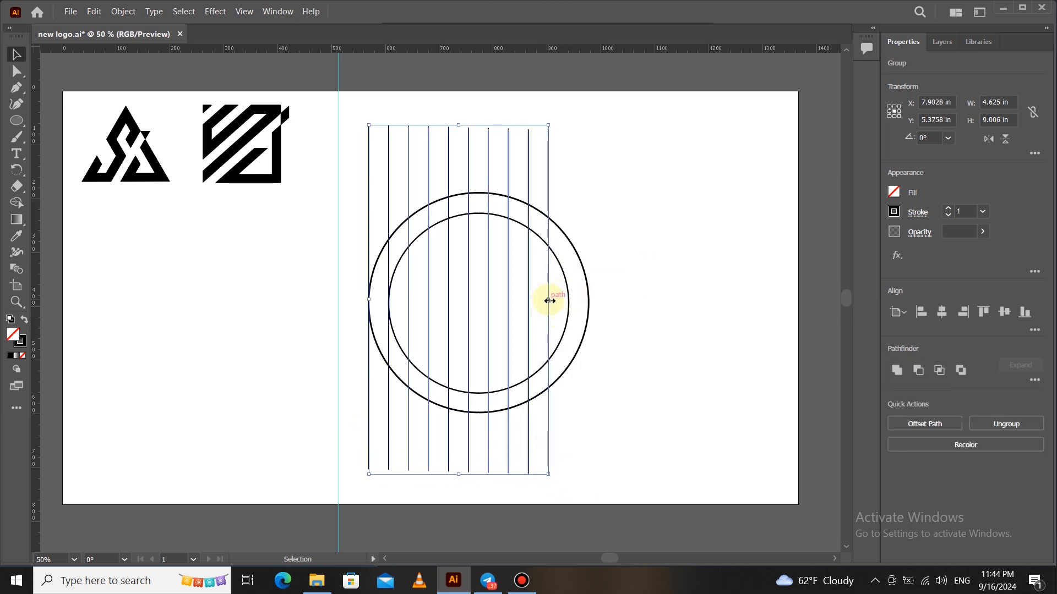
{"action": "left_click_drag", "start_coordinate": [550, 300], "coordinate": [588, 301]}
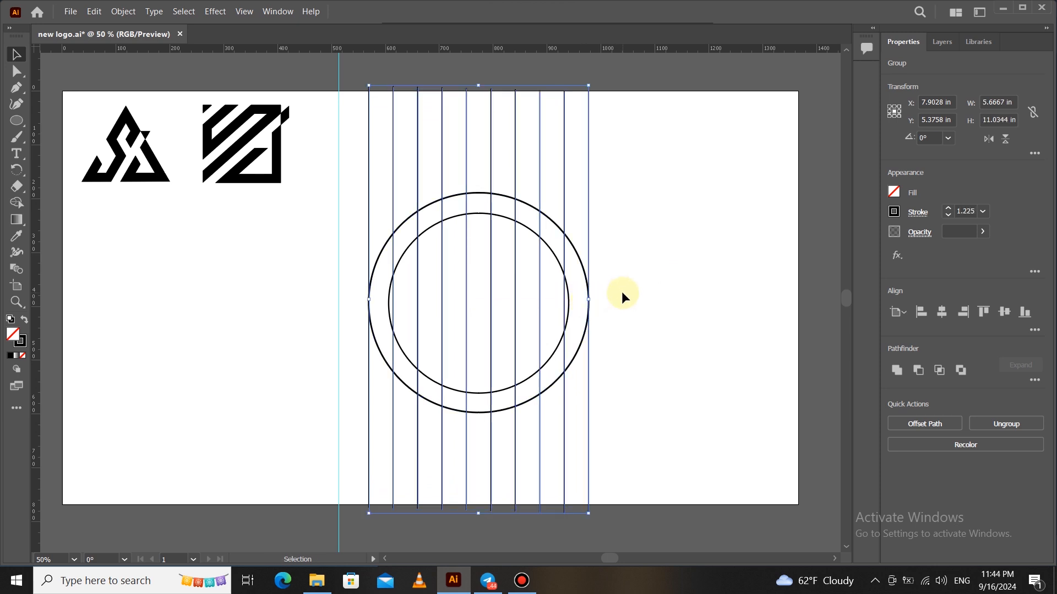
Step: Scale the inner circle down about its center so its sides touch the second and ninth vertical lines
{"action": "left_click", "coordinate": [640, 285]}
{"action": "left_click", "coordinate": [518, 382]}
{"action": "left_click_drag", "start_coordinate": [478, 213], "coordinate": [481, 221]}
{"action": "left_click_drag", "start_coordinate": [532, 375], "coordinate": [532, 372]}
{"action": "left_click", "coordinate": [647, 332]}
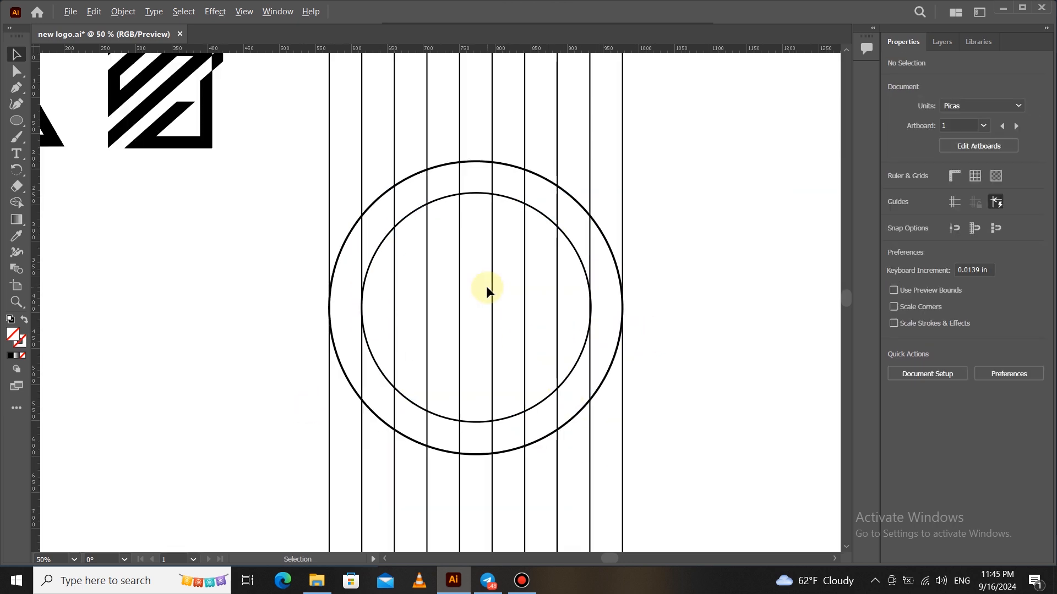
Step: Try to reflect a copy of the vertical line group across the horizontal axis
{"action": "scroll", "coordinate": [487, 286], "scroll_direction": "down", "scroll_amount": 1}
{"action": "scroll", "coordinate": [505, 297], "scroll_direction": "up", "scroll_amount": 2}
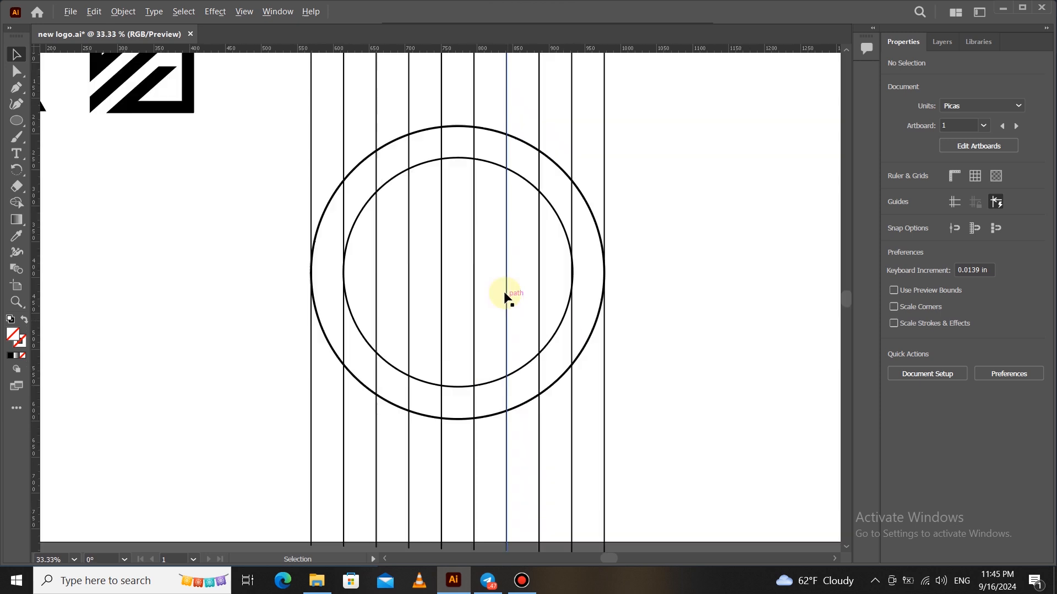
{"action": "scroll", "coordinate": [500, 267], "scroll_direction": "down", "scroll_amount": 1}
{"action": "left_click_drag", "start_coordinate": [334, 391], "coordinate": [576, 392]}
{"action": "right_click", "coordinate": [575, 393]}
{"action": "key", "text": "Escape"}
{"action": "right_click", "coordinate": [577, 396]}
{"action": "mouse_move", "coordinate": [639, 315]}
{"action": "left_click", "coordinate": [752, 364]}
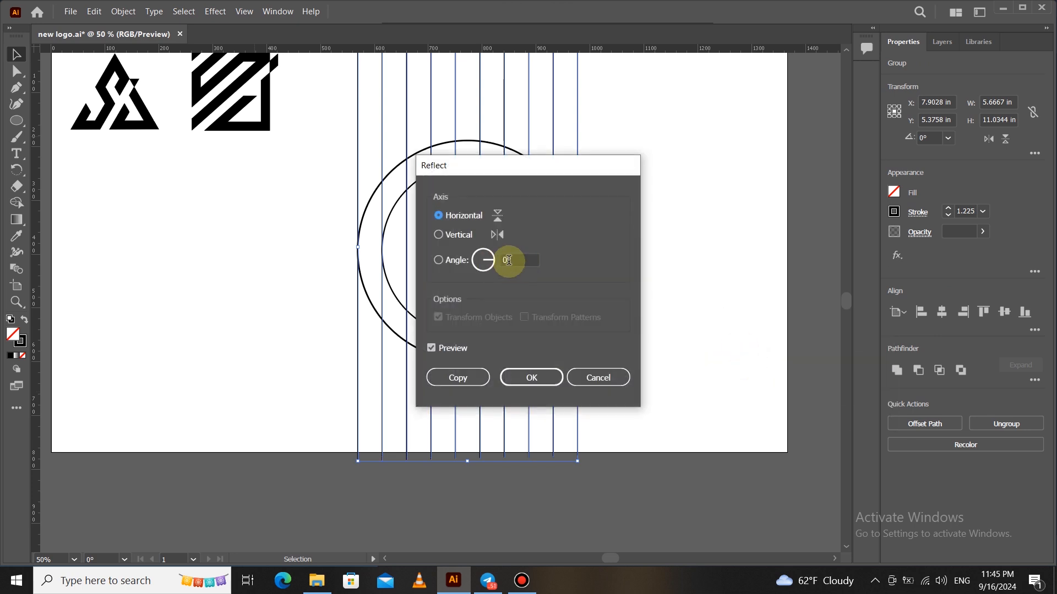
{"action": "left_click", "coordinate": [458, 377]}
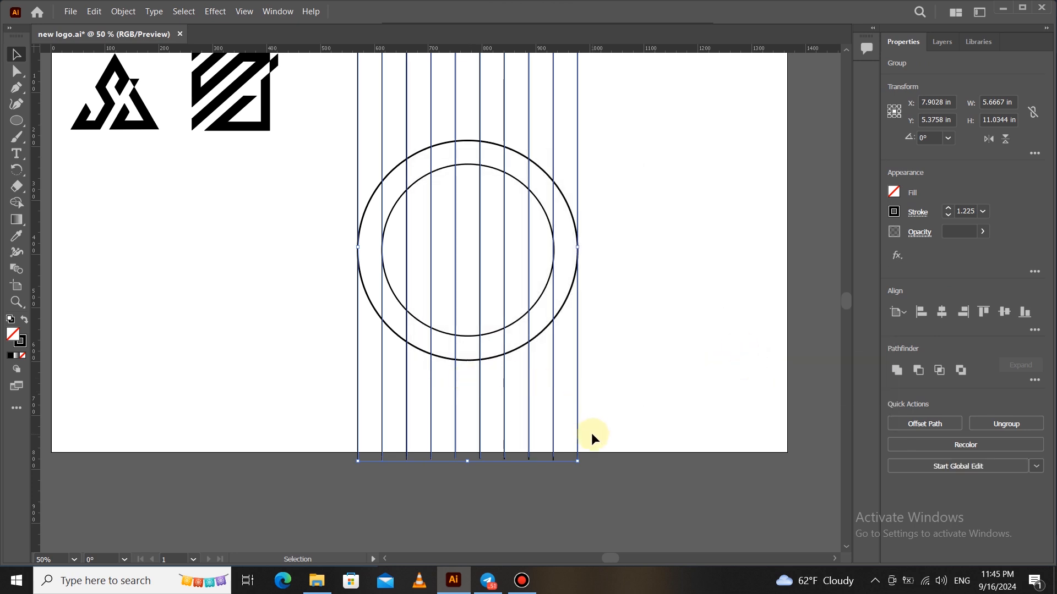
Step: Reflect the line group across a 45° axis and nudge the resulting horizontal lines down to align with the outer circle
{"action": "right_click", "coordinate": [576, 401]}
{"action": "mouse_move", "coordinate": [655, 334]}
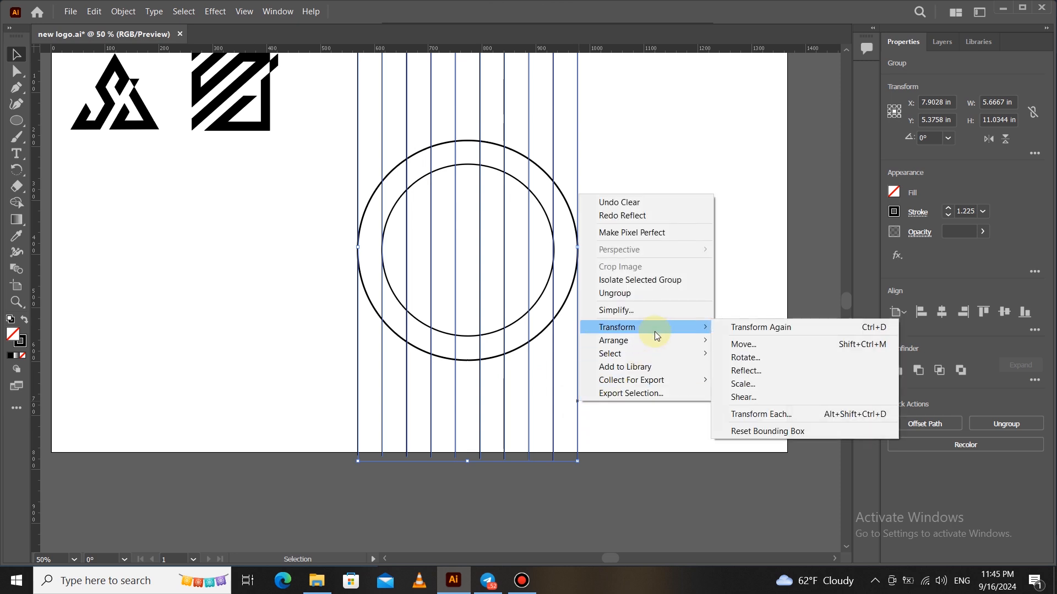
{"action": "left_click", "coordinate": [746, 370]}
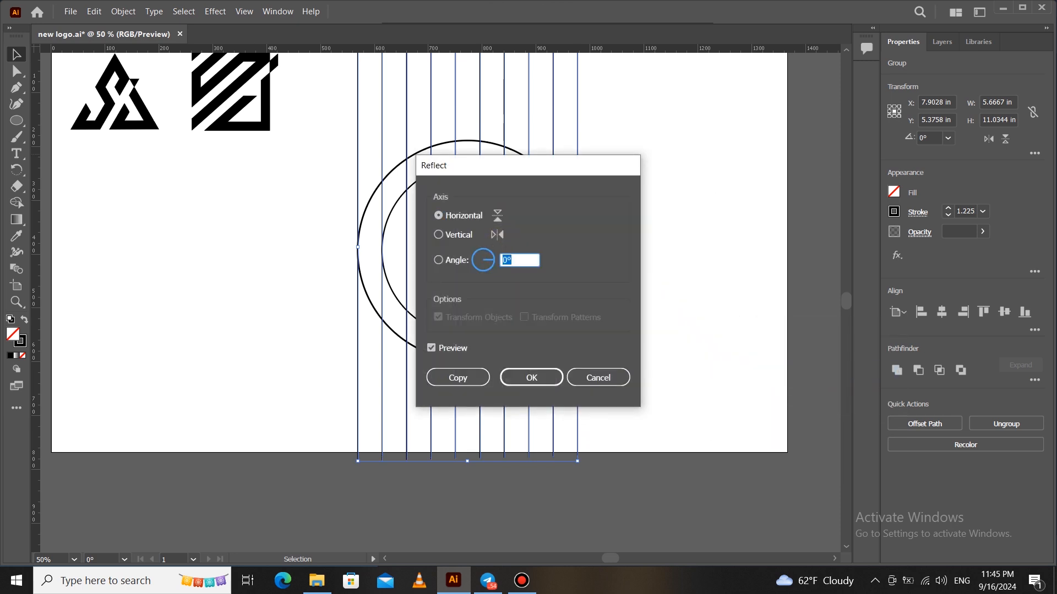
{"action": "type", "text": "45"}
{"action": "left_click", "coordinate": [539, 383]}
{"action": "key", "text": "Down"}
{"action": "key", "text": "Down"}
{"action": "key", "text": "Down"}
{"action": "key", "text": "Down"}
{"action": "key", "text": "Down"}
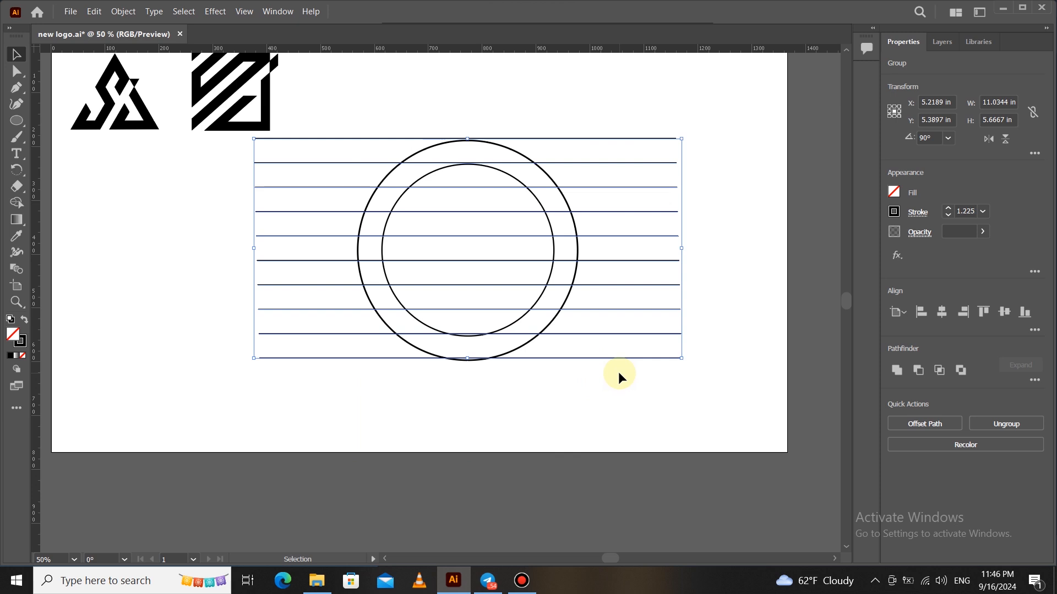
Step: Reflect the horizontal line group across a 75° axis so its lines slope diagonally over the circles
{"action": "right_click", "coordinate": [630, 336]}
{"action": "mouse_move", "coordinate": [740, 468]}
{"action": "left_click", "coordinate": [821, 512]}
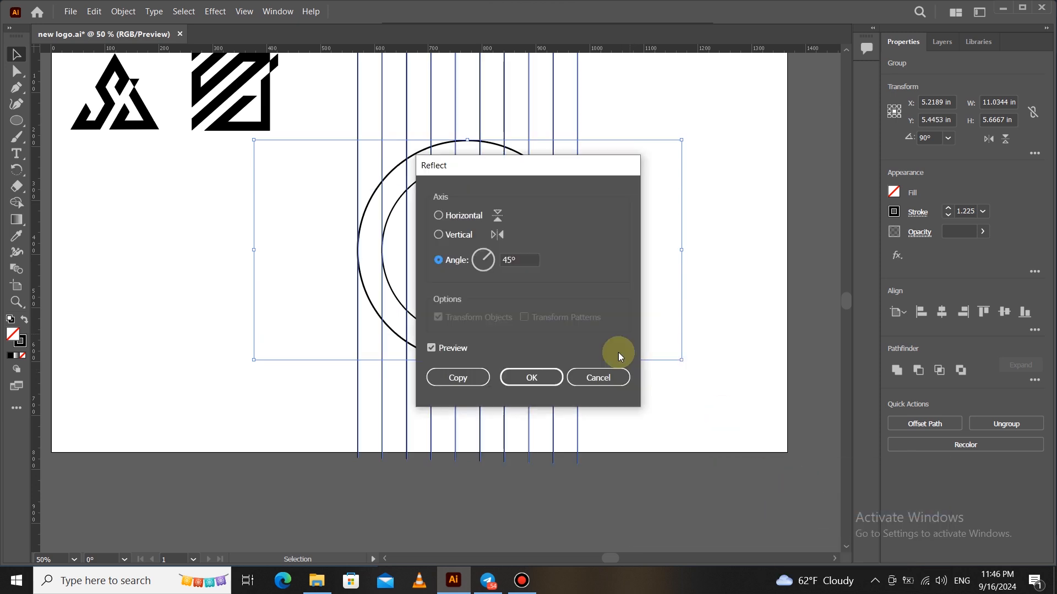
{"action": "double_click", "coordinate": [502, 259]}
{"action": "type", "text": "75"}
{"action": "left_click", "coordinate": [532, 376]}
Step: Reflect a copy of the diagonal line group across the horizontal axis
{"action": "right_click", "coordinate": [633, 306]}
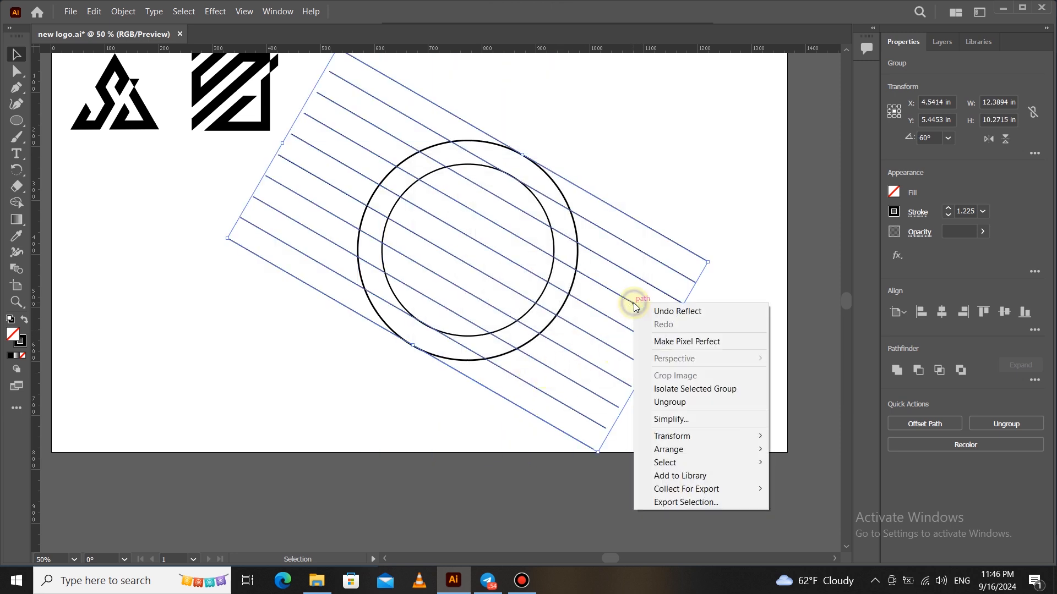
{"action": "mouse_move", "coordinate": [725, 431]}
{"action": "left_click", "coordinate": [809, 481]}
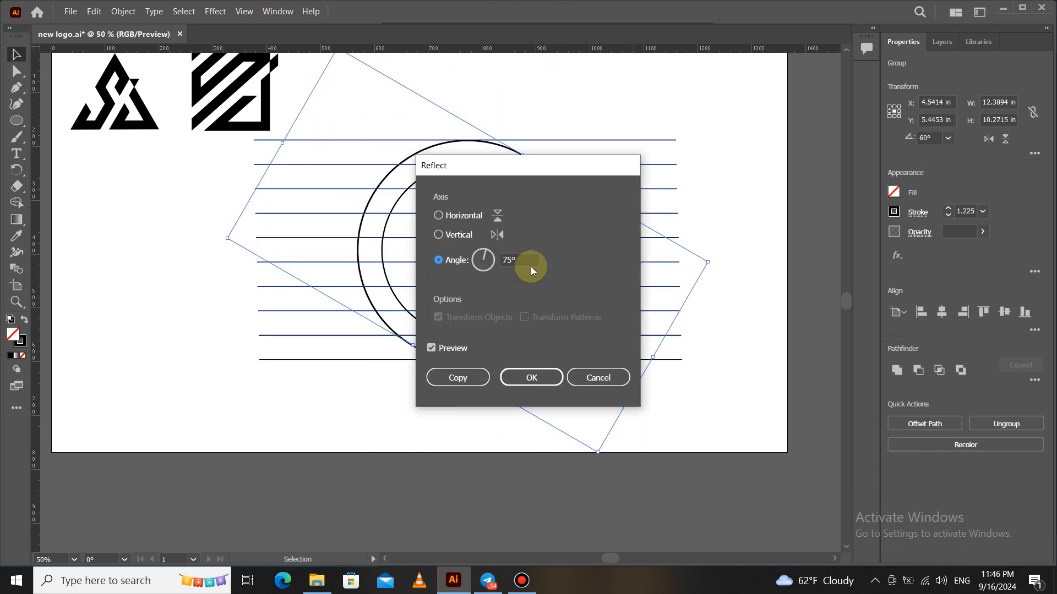
{"action": "left_click", "coordinate": [438, 216]}
{"action": "left_click", "coordinate": [468, 378]}
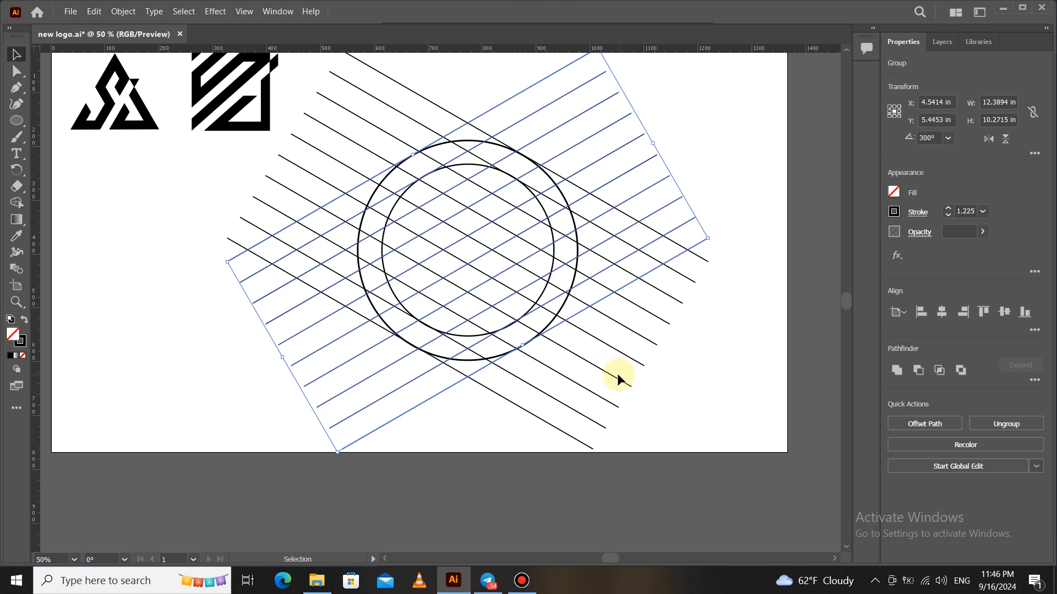
Step: Rotate the downward-sloping line group to vertical so its lines span the outer circle
{"action": "left_click", "coordinate": [639, 335]}
{"action": "key", "text": "ctrl+z"}
{"action": "left_click", "coordinate": [612, 428]}
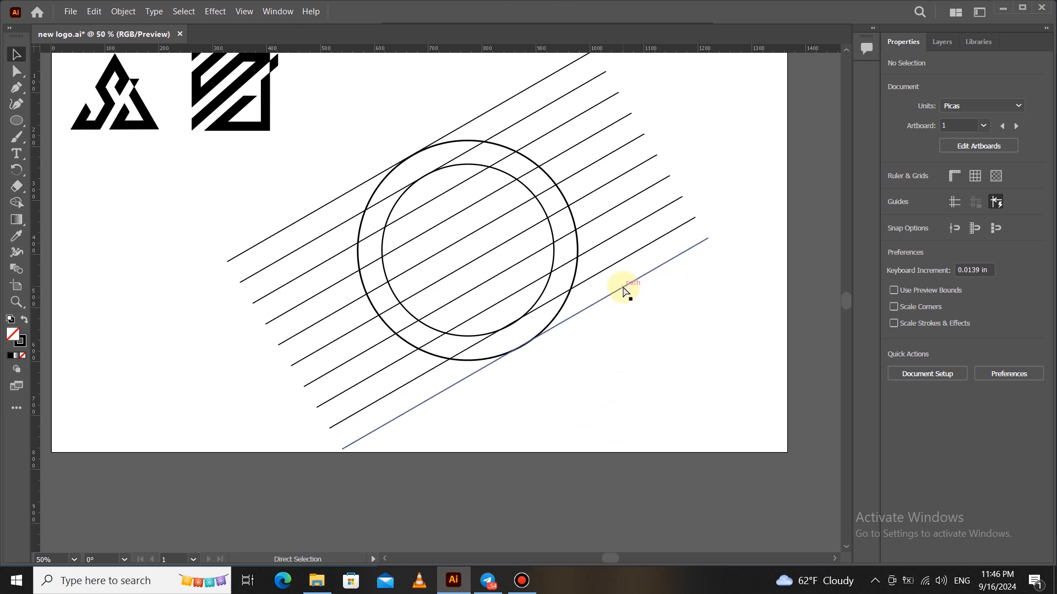
{"action": "key", "text": "ctrl+shift+z"}
{"action": "left_click_drag", "start_coordinate": [714, 265], "coordinate": [565, 438]}
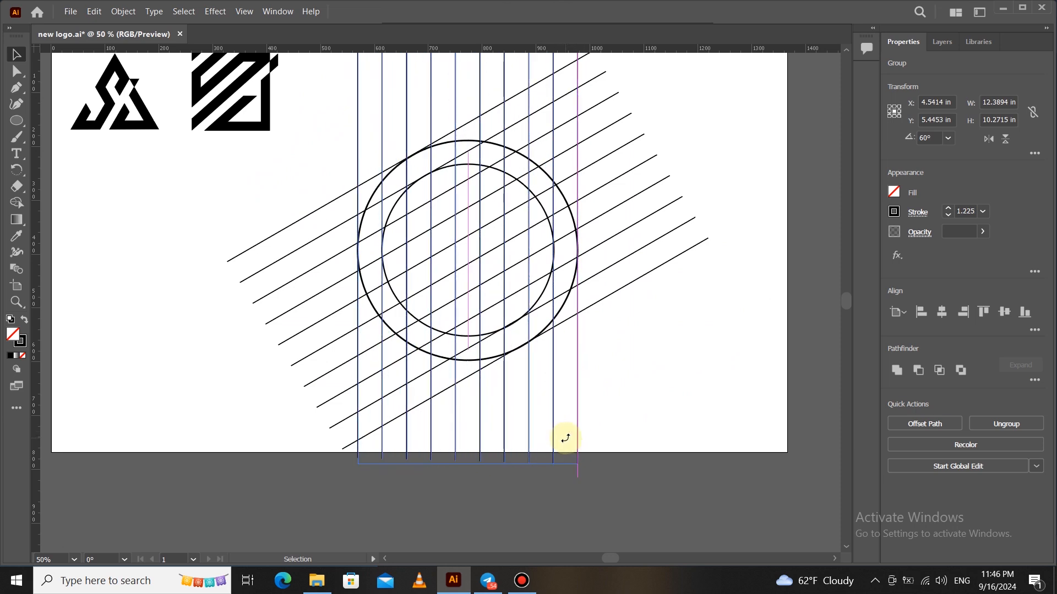
{"action": "left_click", "coordinate": [663, 358]}
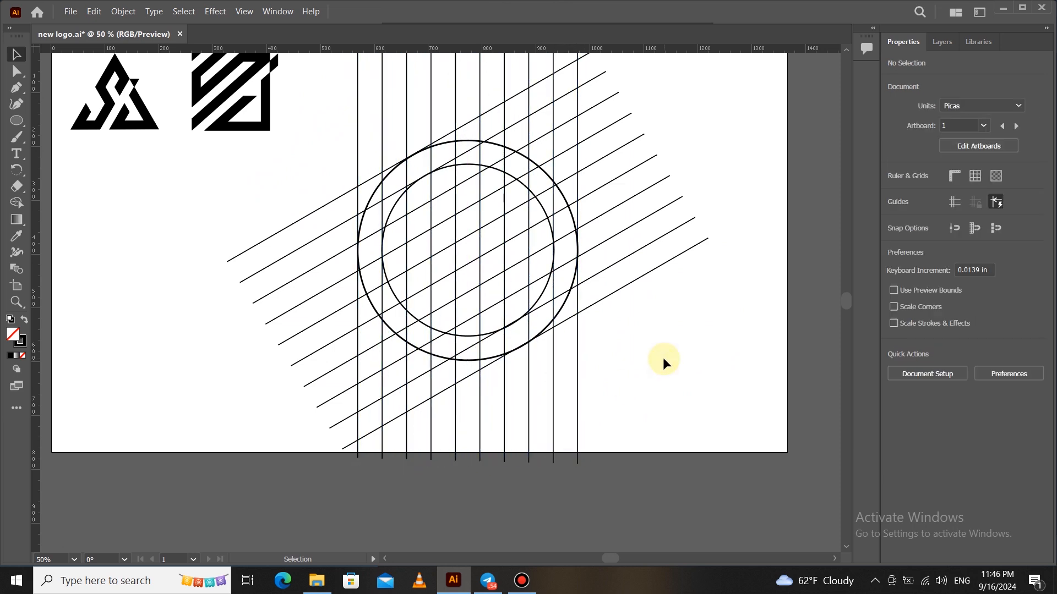
Step: Select the circles and grid, then merge the upper-left arc, two diagonal bands and upper-right bend into one black S shape with Shape Builder
{"action": "scroll", "coordinate": [573, 229], "scroll_direction": "up", "scroll_amount": 2}
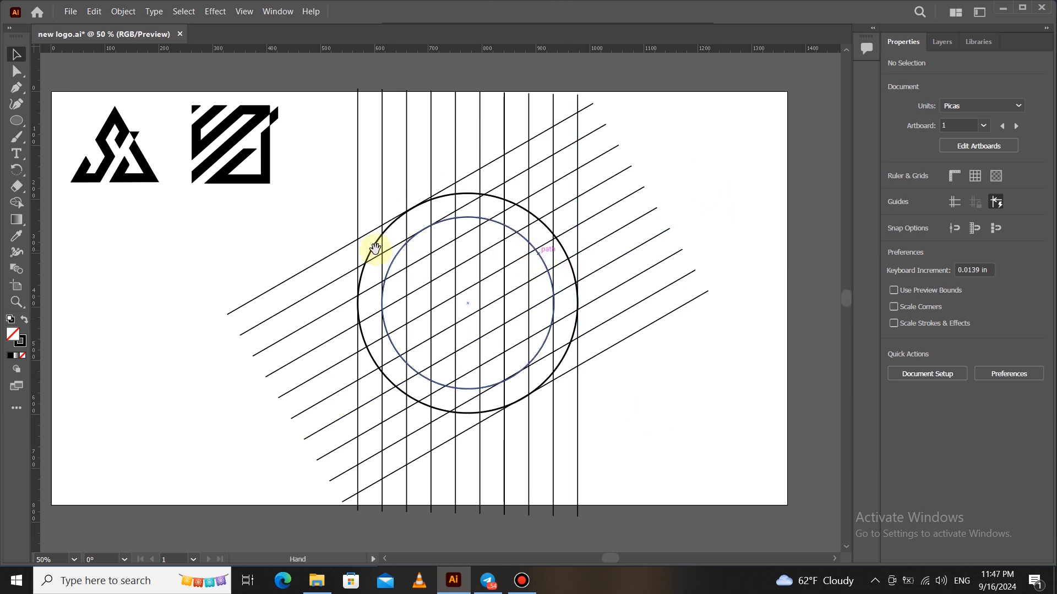
{"action": "left_click_drag", "start_coordinate": [375, 249], "coordinate": [402, 247]}
{"action": "left_click_drag", "start_coordinate": [357, 157], "coordinate": [691, 445]}
{"action": "left_click", "coordinate": [17, 202]}
{"action": "left_click", "coordinate": [25, 319]}
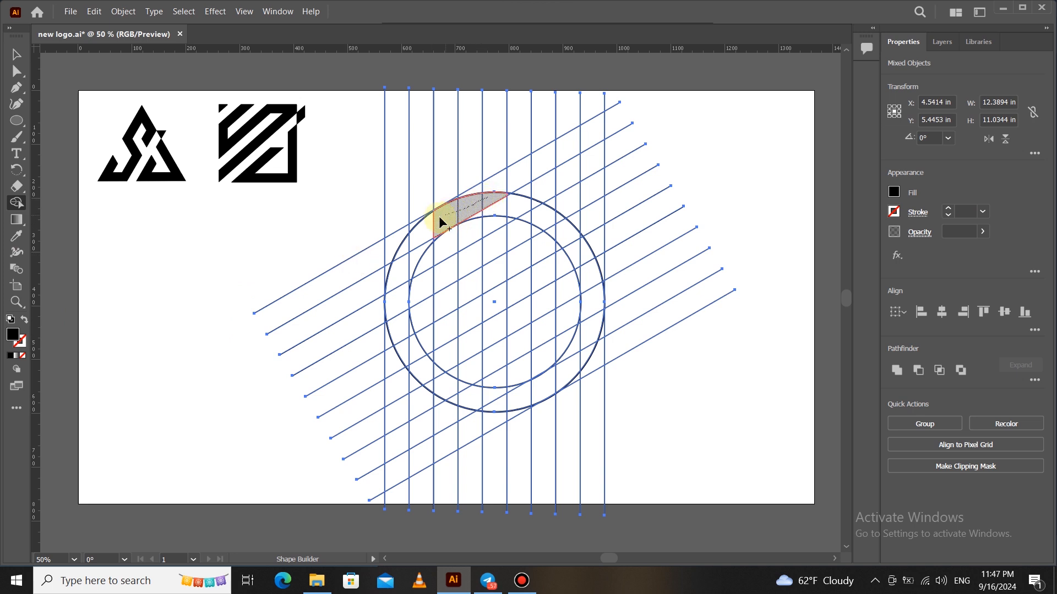
{"action": "left_click_drag", "start_coordinate": [417, 292], "coordinate": [522, 225]}
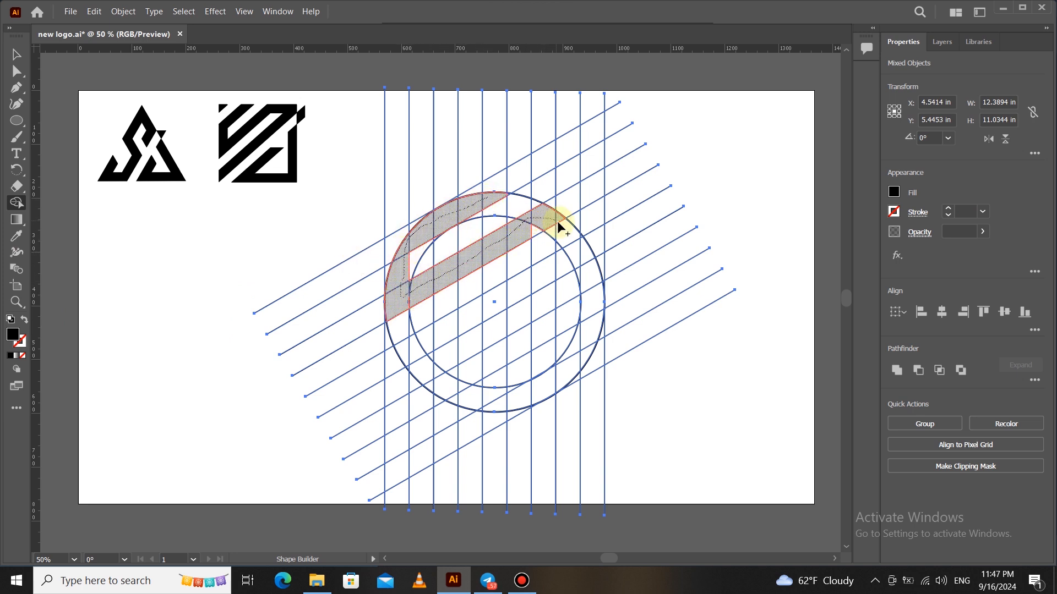
{"action": "left_click_drag", "start_coordinate": [576, 253], "coordinate": [407, 348]}
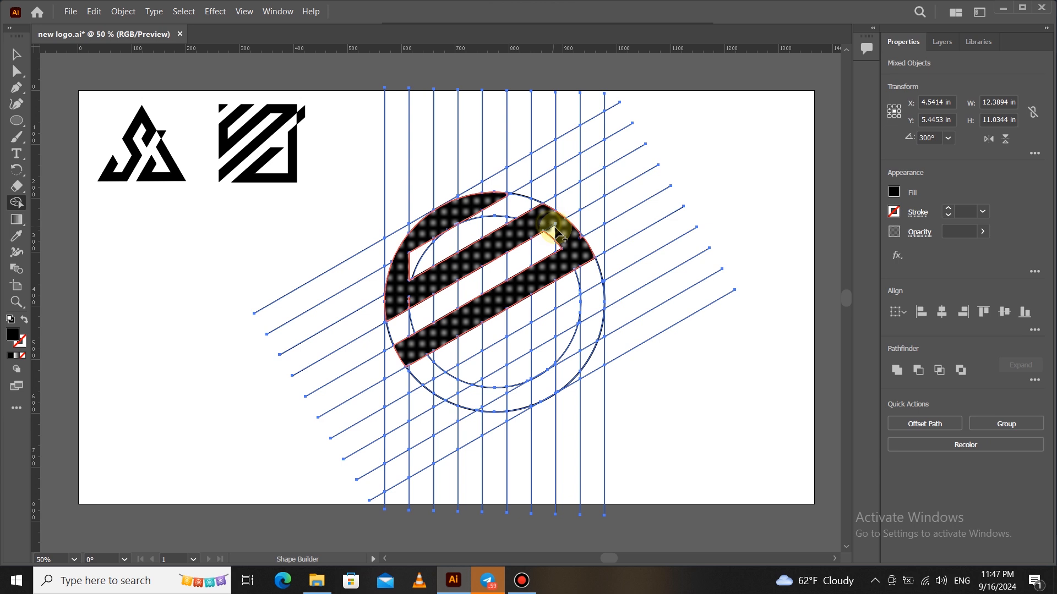
{"action": "left_click", "coordinate": [424, 246]}
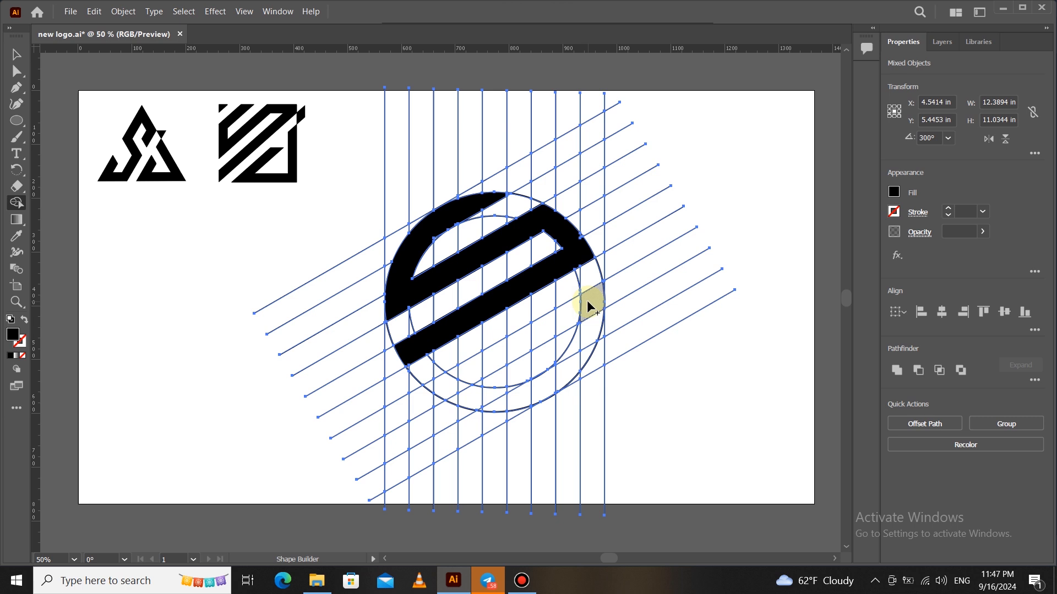
Step: Merge the lower-right ring cells and a short diagonal band into a second black shape with Shape Builder
{"action": "left_click_drag", "start_coordinate": [589, 307], "coordinate": [583, 358]}
{"action": "left_click_drag", "start_coordinate": [498, 400], "coordinate": [440, 393]}
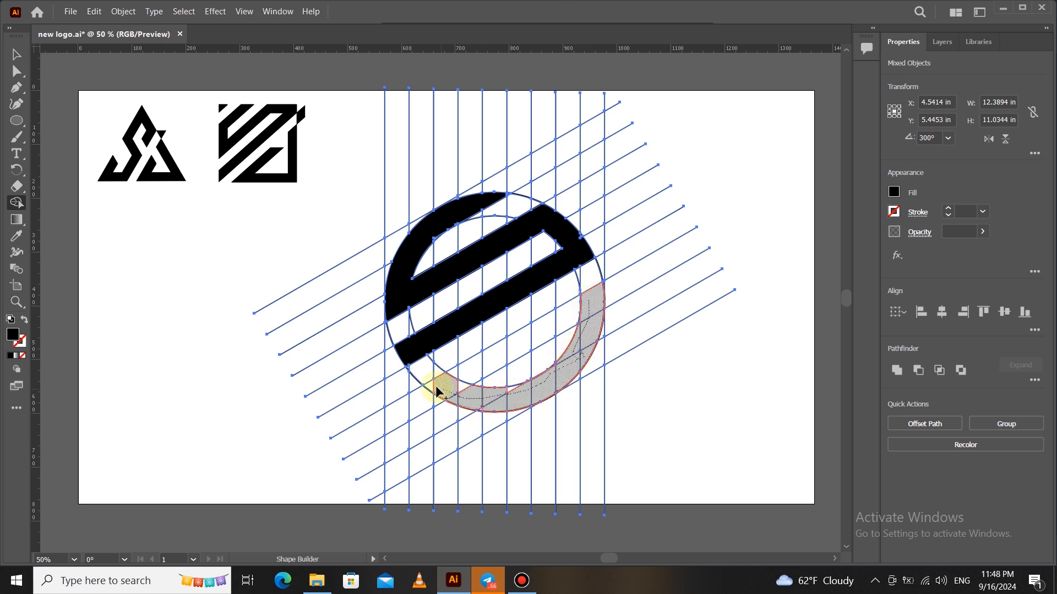
{"action": "left_click_drag", "start_coordinate": [517, 344], "coordinate": [602, 307]}
{"action": "left_click", "coordinate": [597, 329]}
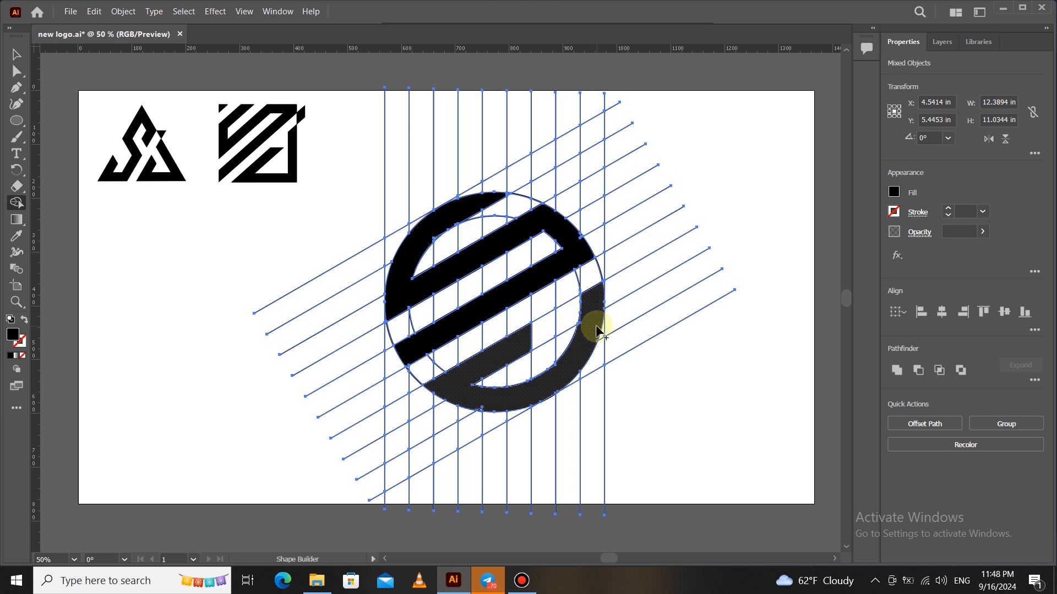
Step: Examine the merged black shapes and their edges up close for missed cells
{"action": "scroll", "coordinate": [585, 295], "scroll_direction": "up", "scroll_amount": 3, "text": "alt"}
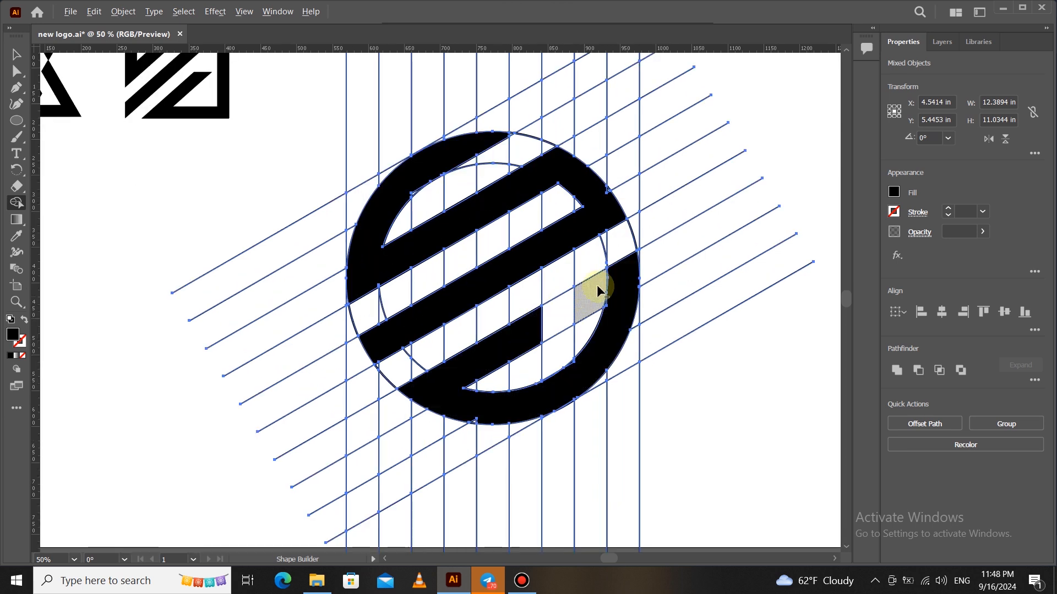
{"action": "scroll", "coordinate": [658, 275], "scroll_direction": "down", "scroll_amount": 2}
{"action": "mouse_move", "coordinate": [644, 260]}
{"action": "left_mouse_down"}
{"action": "mouse_move", "coordinate": [646, 247]}
{"action": "mouse_move", "coordinate": [495, 288]}
{"action": "mouse_move", "coordinate": [342, 490]}
{"action": "left_mouse_up"}
{"action": "scroll", "coordinate": [528, 401], "scroll_direction": "up", "scroll_amount": 5}
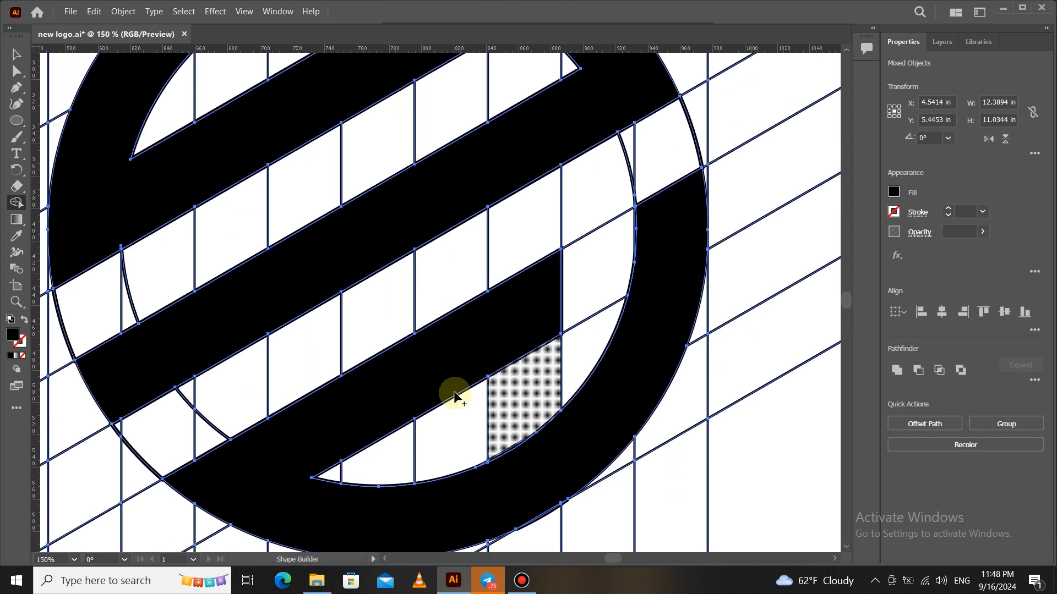
{"action": "scroll", "coordinate": [662, 257], "scroll_direction": "up", "scroll_amount": 1}
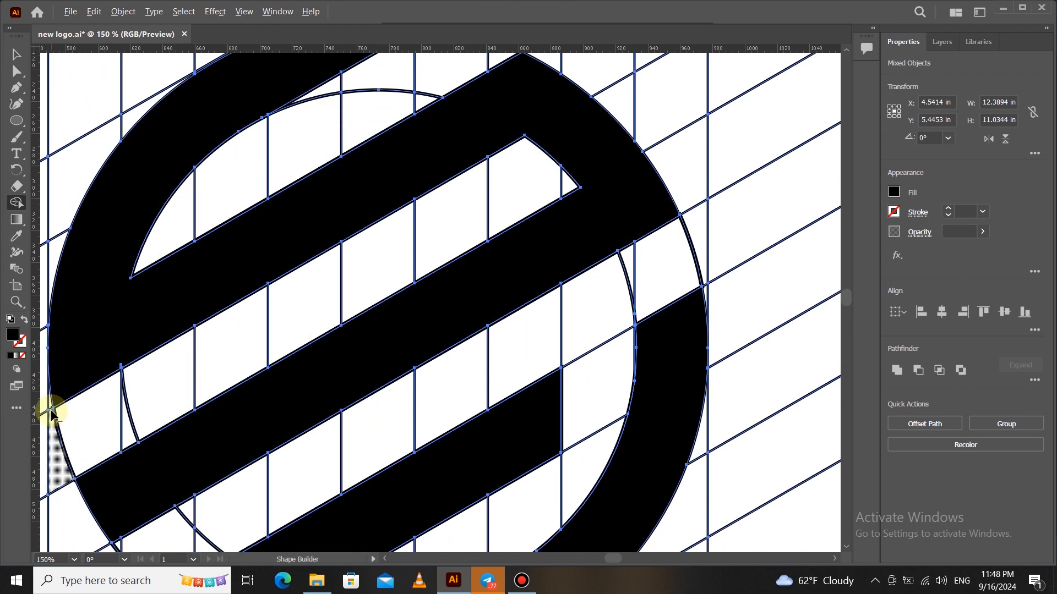
{"action": "scroll", "coordinate": [230, 325], "scroll_direction": "up", "scroll_amount": 4}
{"action": "scroll", "coordinate": [230, 325], "scroll_direction": "down", "scroll_amount": 6}
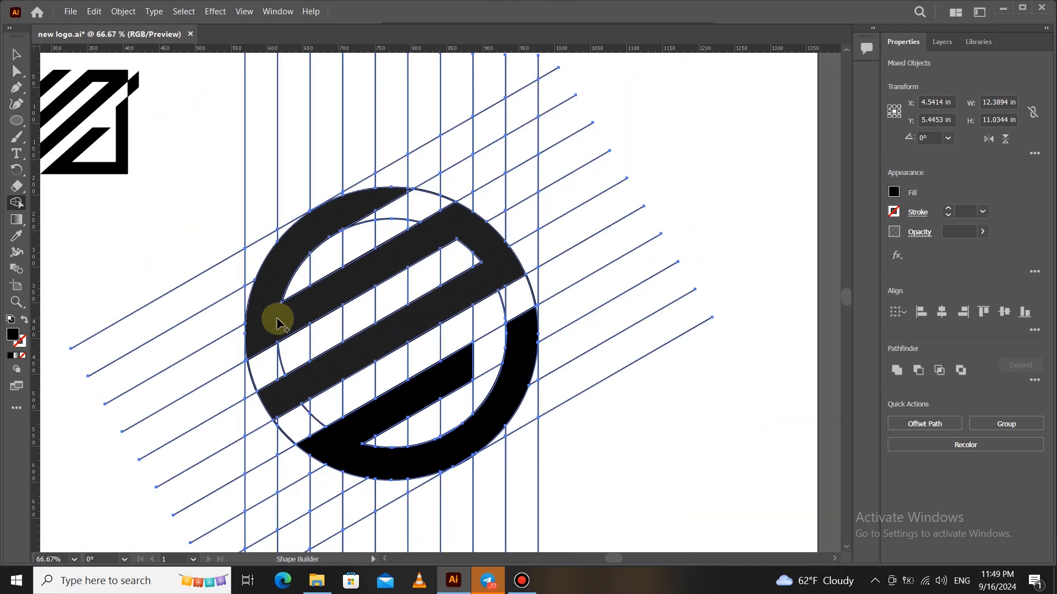
{"action": "scroll", "coordinate": [276, 316], "scroll_direction": "up", "scroll_amount": 3}
{"action": "scroll", "coordinate": [562, 264], "scroll_direction": "down", "scroll_amount": 1}
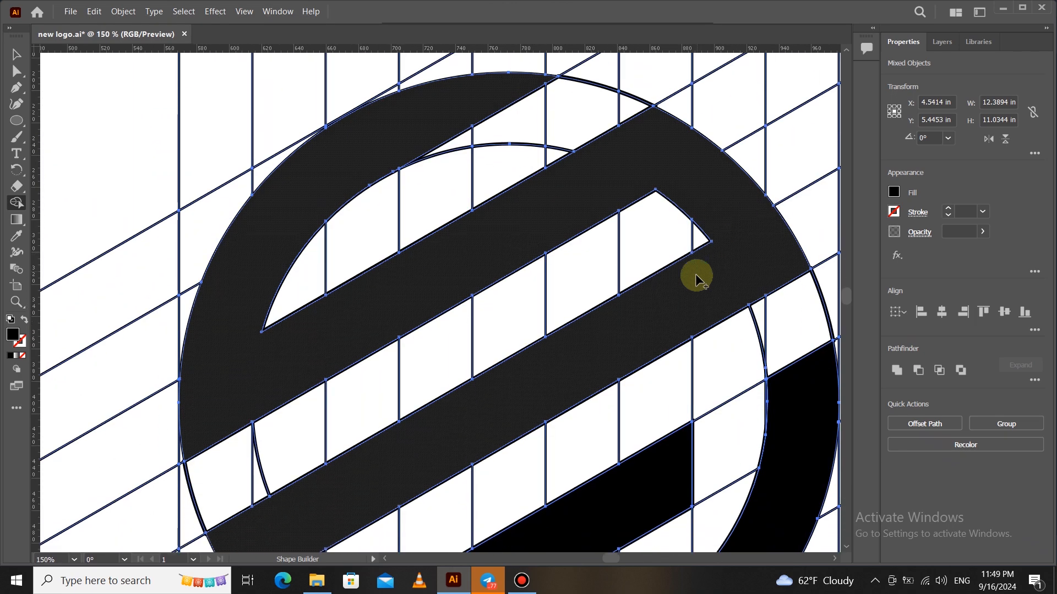
{"action": "scroll", "coordinate": [272, 502], "scroll_direction": "up", "scroll_amount": 2}
{"action": "scroll", "coordinate": [219, 276], "scroll_direction": "down", "scroll_amount": 2}
{"action": "scroll", "coordinate": [290, 217], "scroll_direction": "up", "scroll_amount": 1}
{"action": "scroll", "coordinate": [290, 217], "scroll_direction": "down", "scroll_amount": 1}
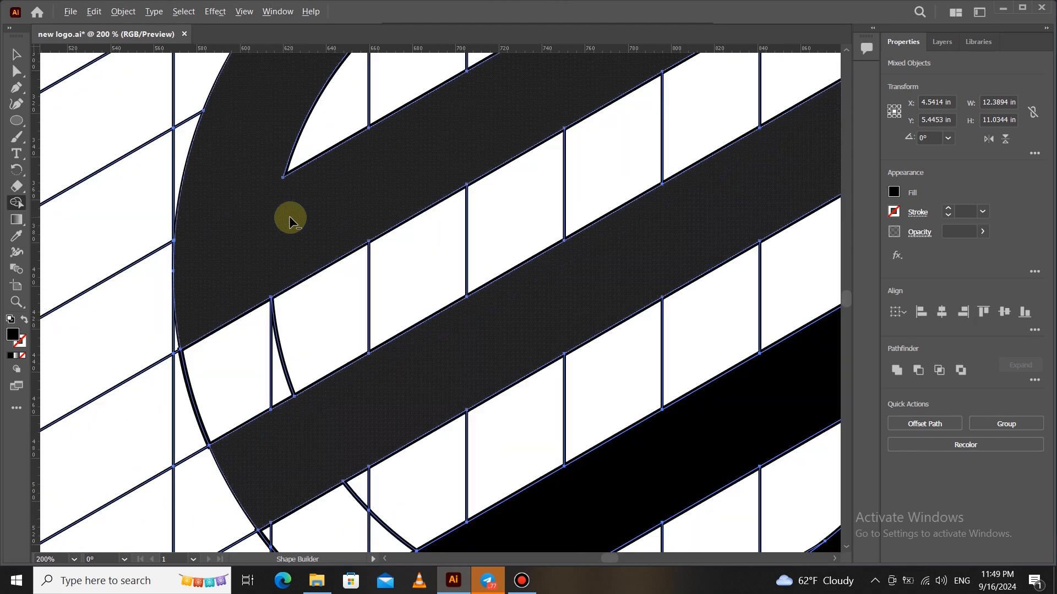
{"action": "scroll", "coordinate": [290, 217], "scroll_direction": "down", "scroll_amount": 2}
{"action": "scroll", "coordinate": [474, 348], "scroll_direction": "up", "scroll_amount": 1}
{"action": "scroll", "coordinate": [719, 288], "scroll_direction": "up", "scroll_amount": 1}
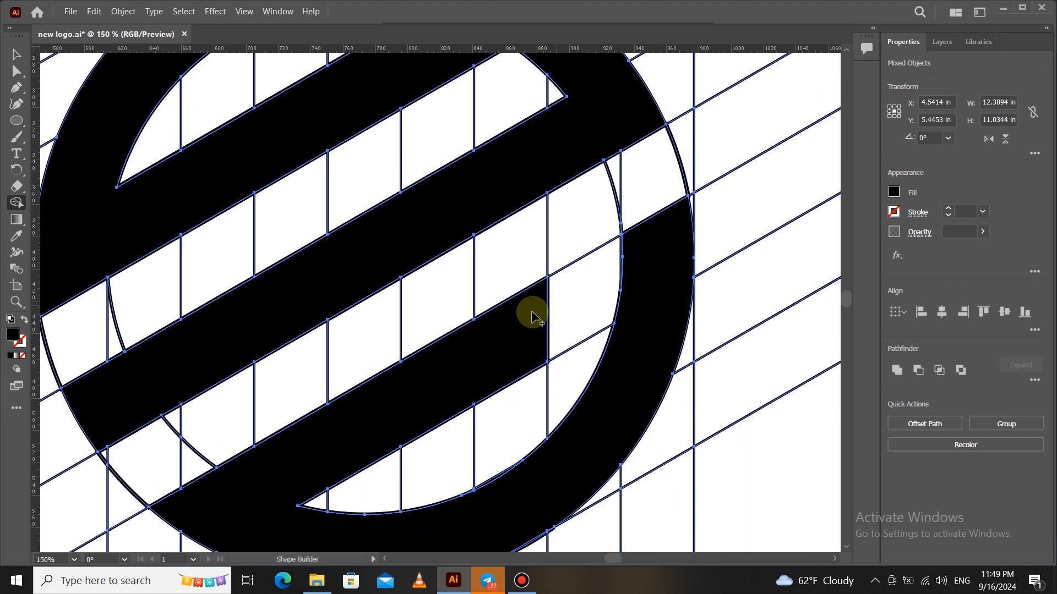
{"action": "scroll", "coordinate": [528, 308], "scroll_direction": "down", "scroll_amount": 3}
{"action": "scroll", "coordinate": [496, 314], "scroll_direction": "up", "scroll_amount": 1}
{"action": "scroll", "coordinate": [472, 330], "scroll_direction": "down", "scroll_amount": 1}
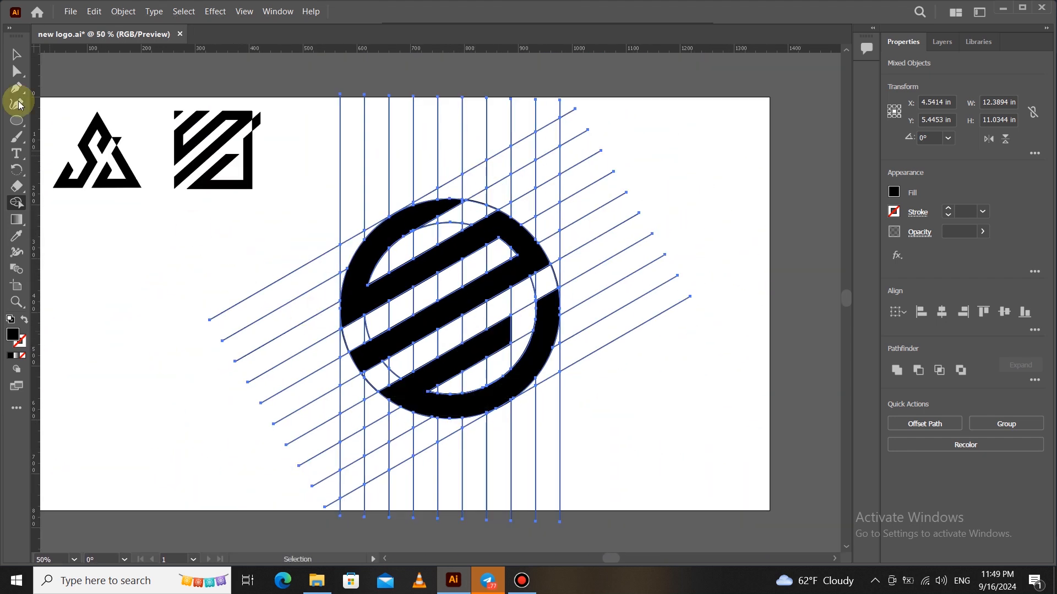
Step: Ungroup the vertical lines and place a copy of the rightmost one just outside the circle's right side
{"action": "left_click", "coordinate": [16, 54]}
{"action": "left_click", "coordinate": [330, 300]}
{"action": "left_click", "coordinate": [560, 439]}
{"action": "right_click", "coordinate": [560, 439]}
{"action": "left_click", "coordinate": [636, 332]}
{"action": "left_click", "coordinate": [639, 374]}
{"action": "left_click", "coordinate": [560, 432]}
{"action": "left_click_drag", "start_coordinate": [560, 432], "coordinate": [581, 438]}
{"action": "left_click", "coordinate": [685, 180]}
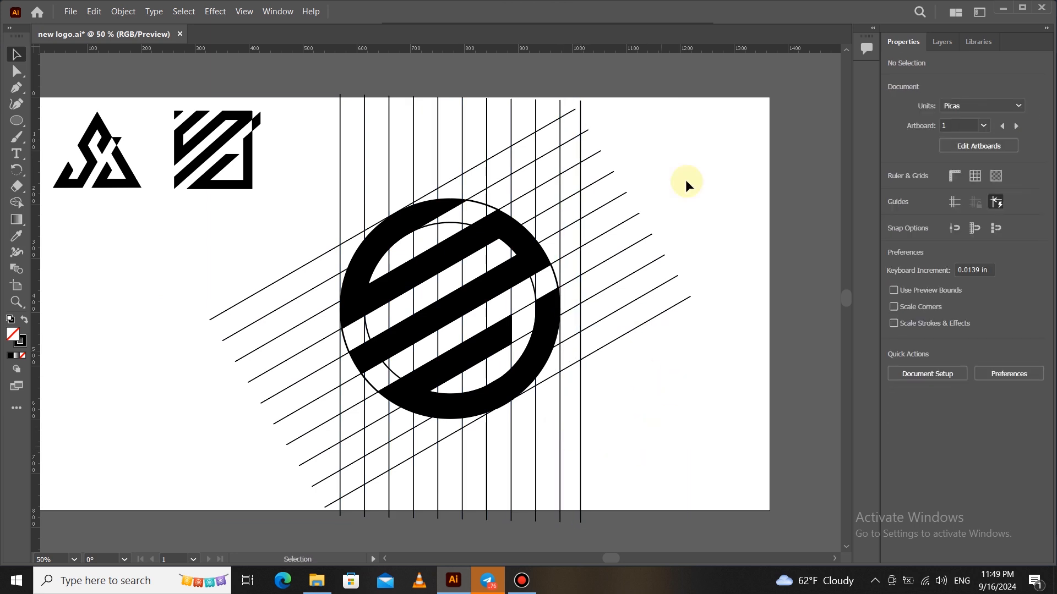
Step: Select the whole grid and fill the slanted cell between the circle's right edge and the added line using Shape Builder
{"action": "left_click_drag", "start_coordinate": [311, 136], "coordinate": [635, 431]}
{"action": "left_click", "coordinate": [17, 202]}
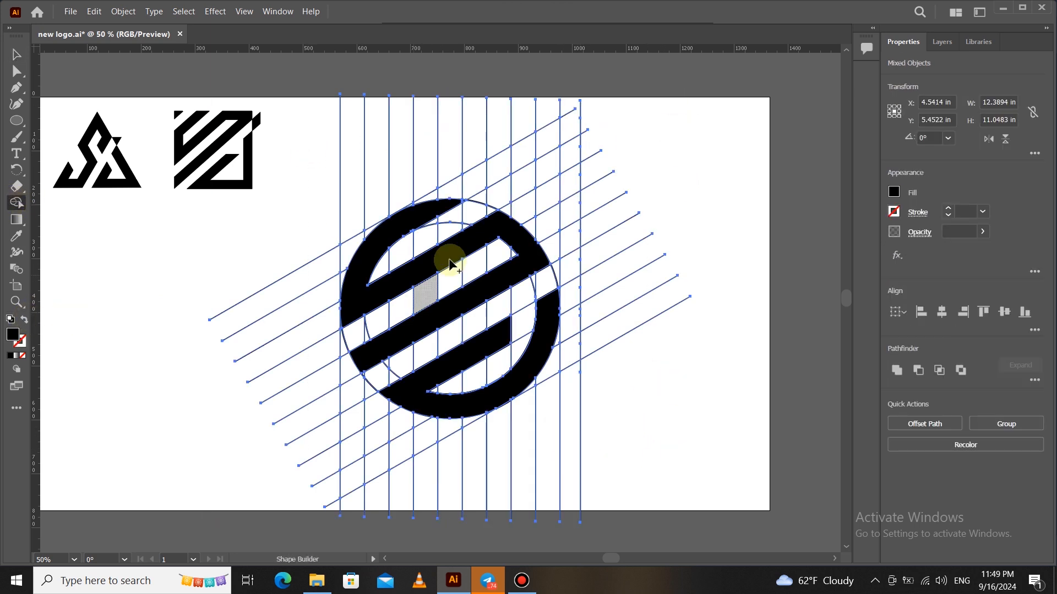
{"action": "left_click", "coordinate": [559, 271]}
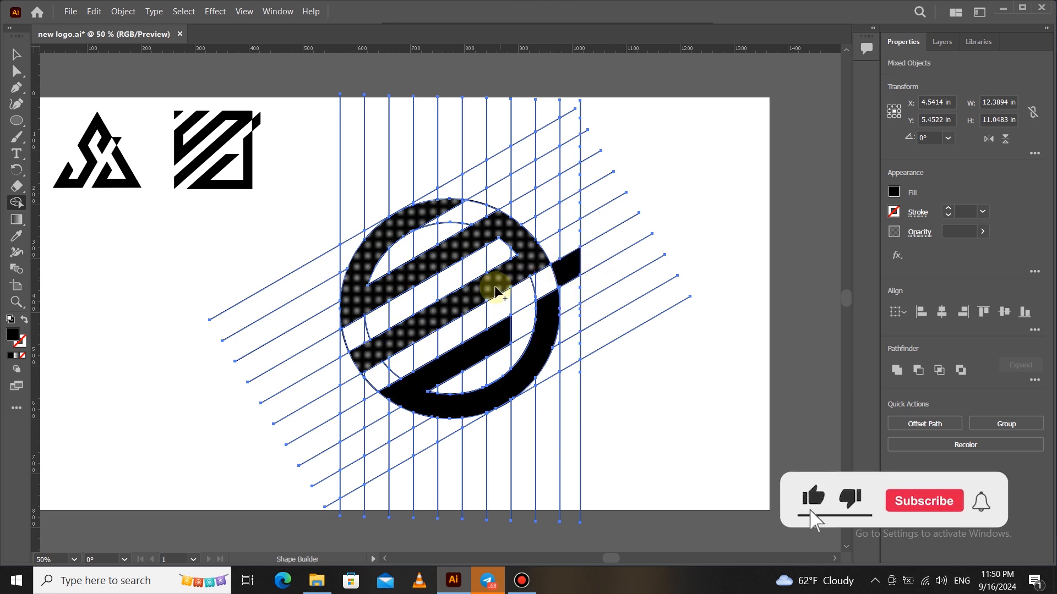
{"action": "scroll", "coordinate": [484, 392], "scroll_direction": "up", "scroll_amount": 5}
{"action": "scroll", "coordinate": [679, 193], "scroll_direction": "down", "scroll_amount": 4}
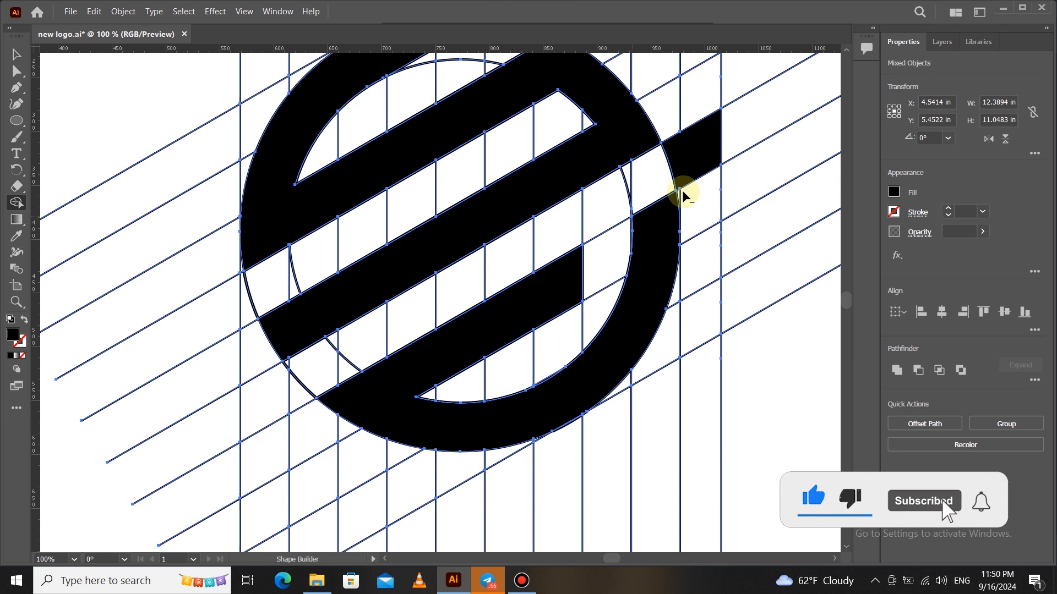
{"action": "scroll", "coordinate": [661, 207], "scroll_direction": "up", "scroll_amount": 5}
{"action": "scroll", "coordinate": [645, 274], "scroll_direction": "down", "scroll_amount": 4}
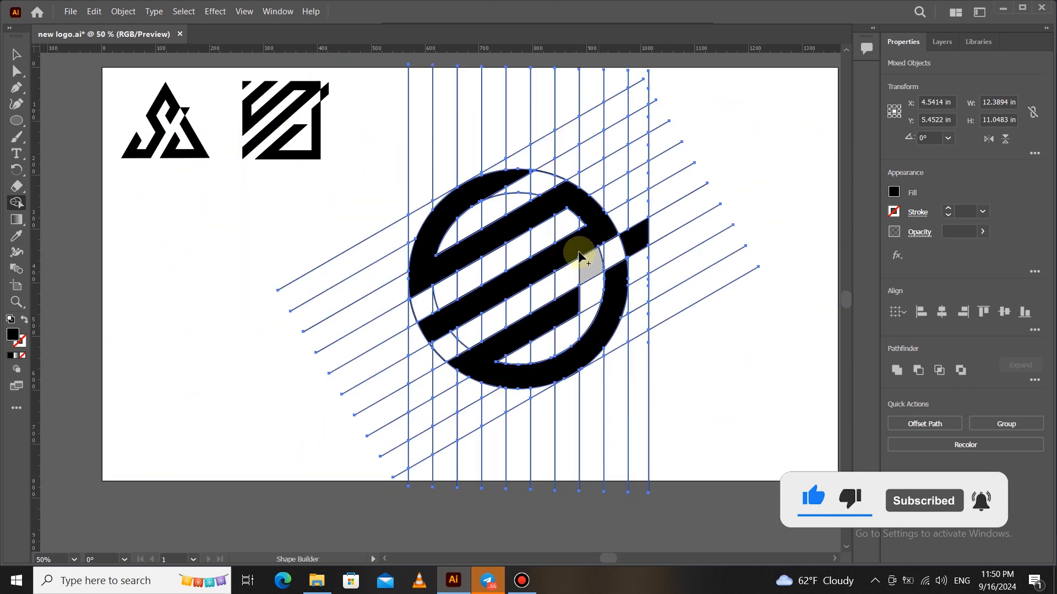
Step: Ungroup the merged artwork and move the black logo pieces together off the grid toward the artboard's lower-right corner
{"action": "left_click", "coordinate": [16, 54]}
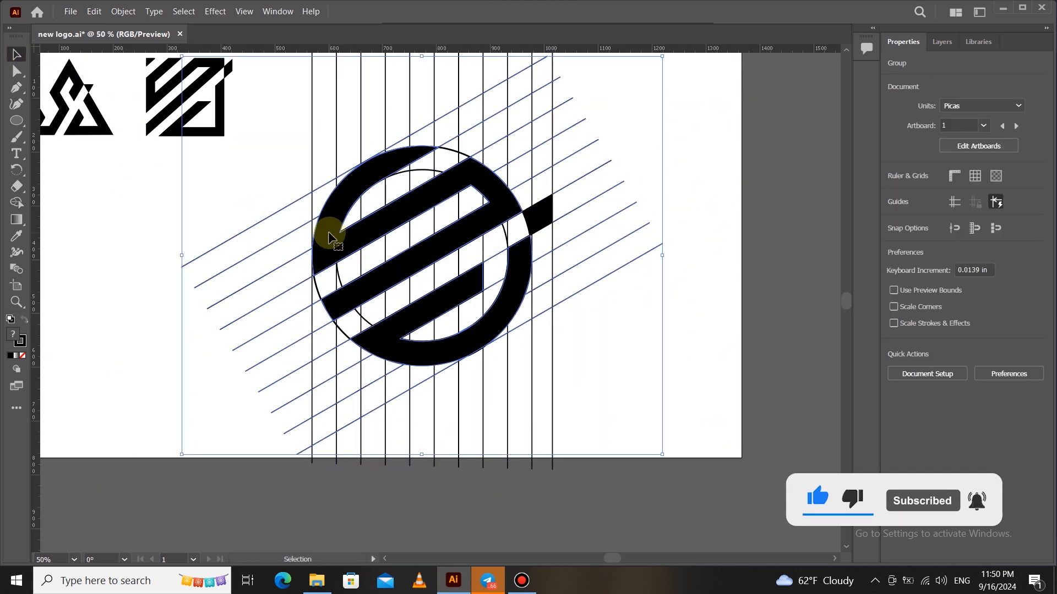
{"action": "right_click", "coordinate": [341, 226]}
{"action": "left_click", "coordinate": [306, 266]}
{"action": "left_click", "coordinate": [424, 327]}
{"action": "left_click", "coordinate": [538, 213], "text": "shift"}
{"action": "left_click", "coordinate": [414, 357], "text": "shift"}
{"action": "left_click_drag", "start_coordinate": [396, 278], "coordinate": [704, 443]}
Step: Delete the leftover grid lines and move the circular logo back onto the artboard
{"action": "left_click_drag", "start_coordinate": [309, 453], "coordinate": [370, 378]}
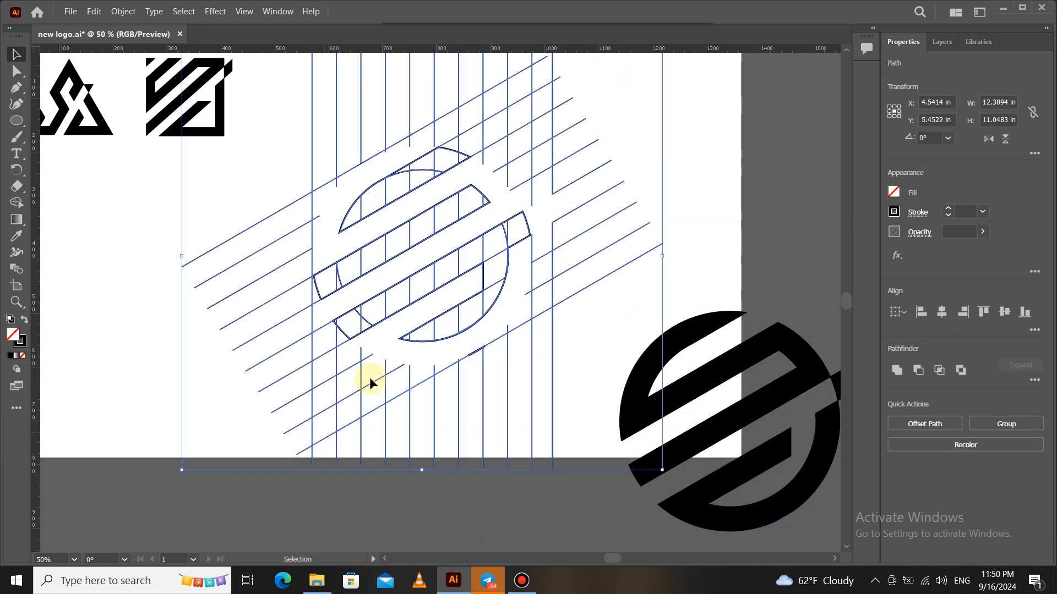
{"action": "key", "text": "Delete"}
{"action": "left_click_drag", "start_coordinate": [720, 524], "coordinate": [448, 347]}
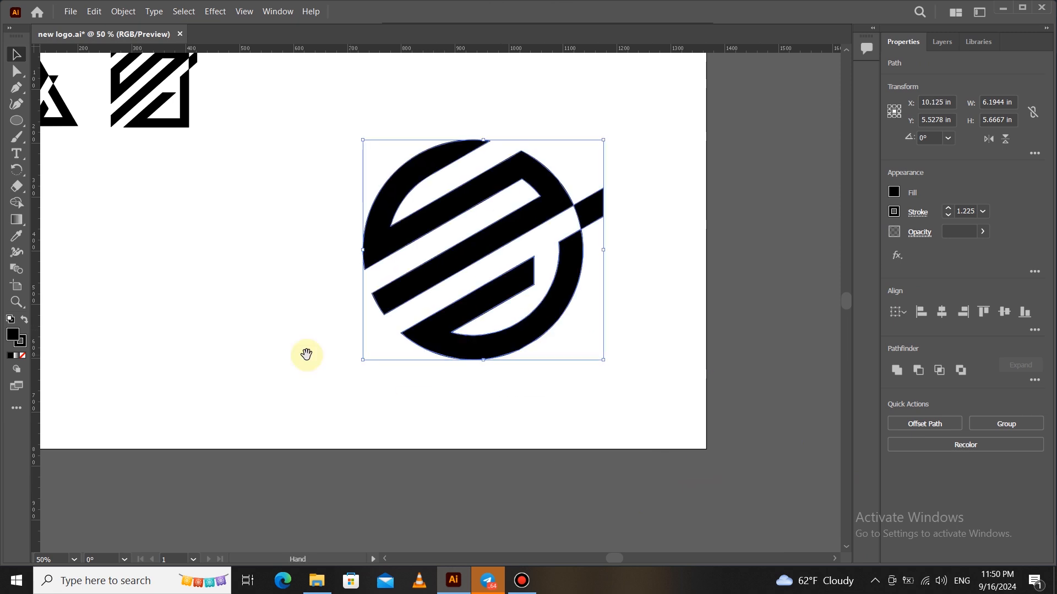
{"action": "key", "text": "ctrl+0"}
{"action": "key", "text": "ctrl+1"}
{"action": "scroll", "coordinate": [616, 286], "scroll_direction": "down", "scroll_amount": 2}
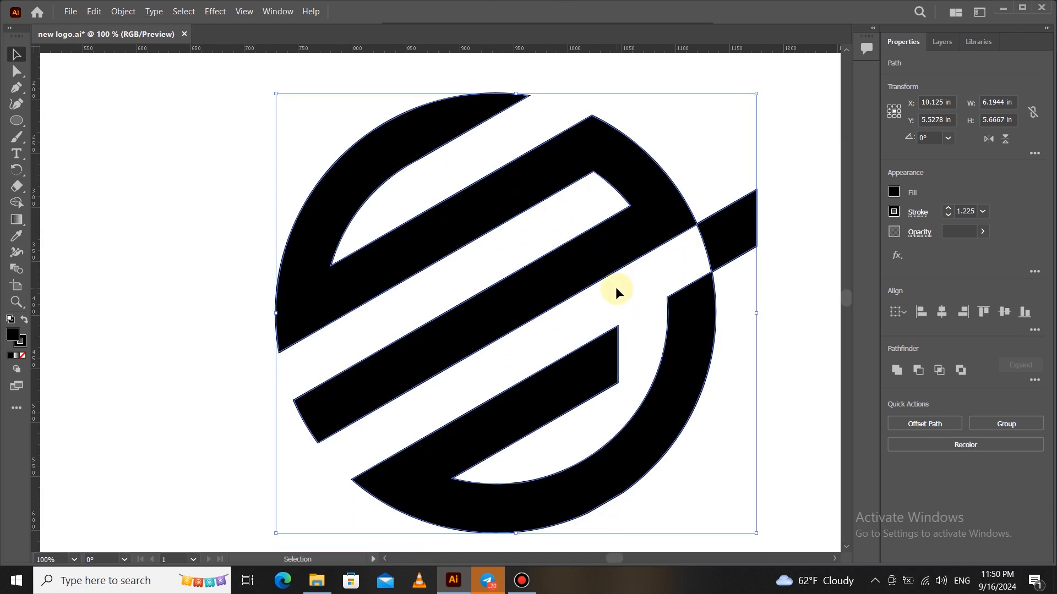
{"action": "scroll", "coordinate": [539, 280], "scroll_direction": "down", "scroll_amount": 2}
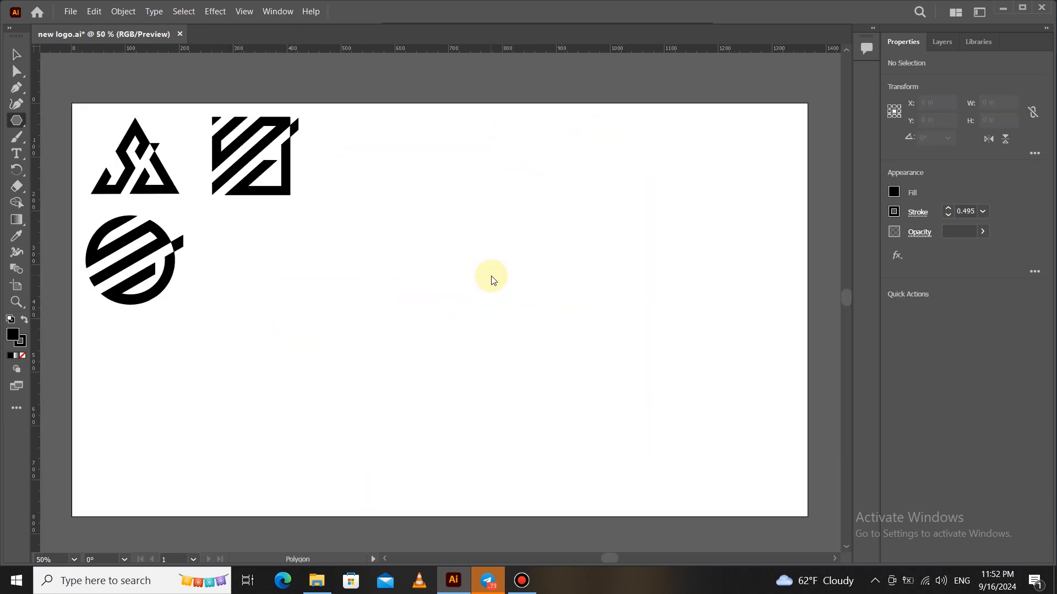
Step: Create a black hexagon, rotate it so a vertex points up, and enlarge it around the artboard's middle
{"action": "left_click", "coordinate": [491, 278]}
{"action": "left_click", "coordinate": [501, 318]}
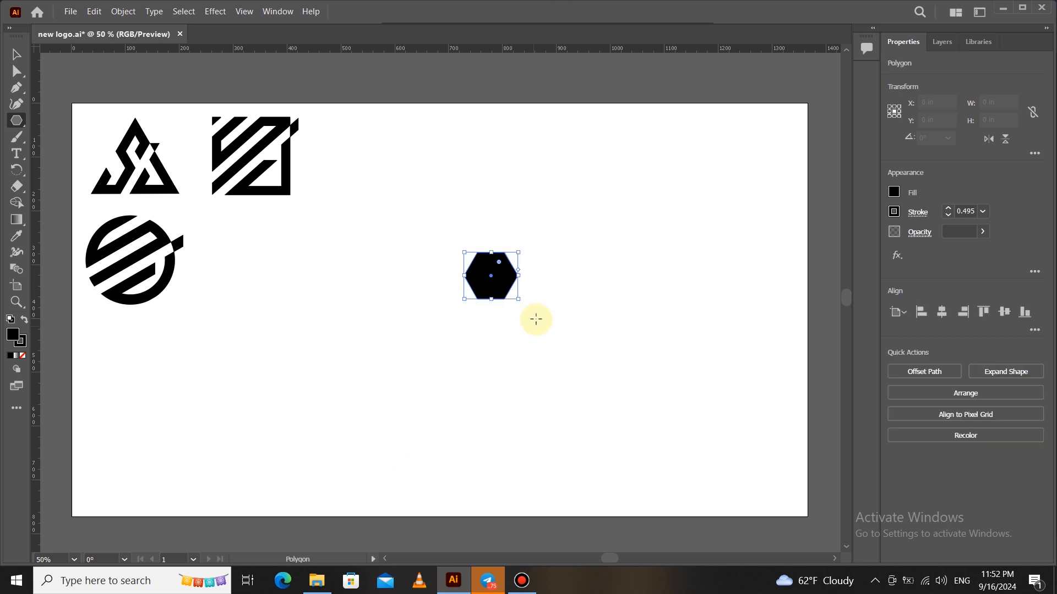
{"action": "left_click_drag", "start_coordinate": [440, 311], "coordinate": [449, 309]}
{"action": "left_click", "coordinate": [14, 55]}
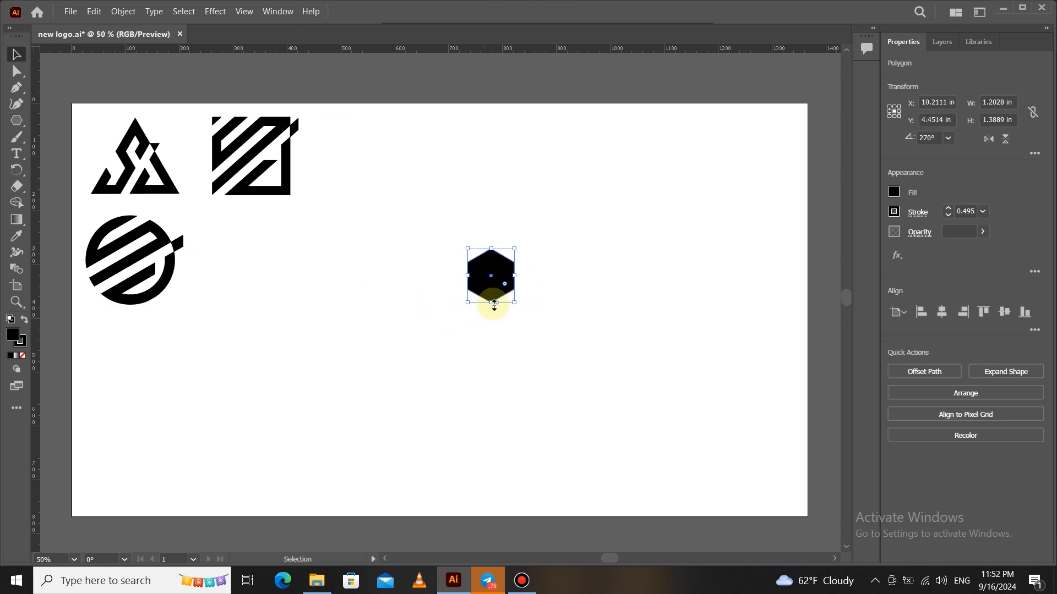
{"action": "left_click_drag", "start_coordinate": [493, 336], "coordinate": [523, 335]}
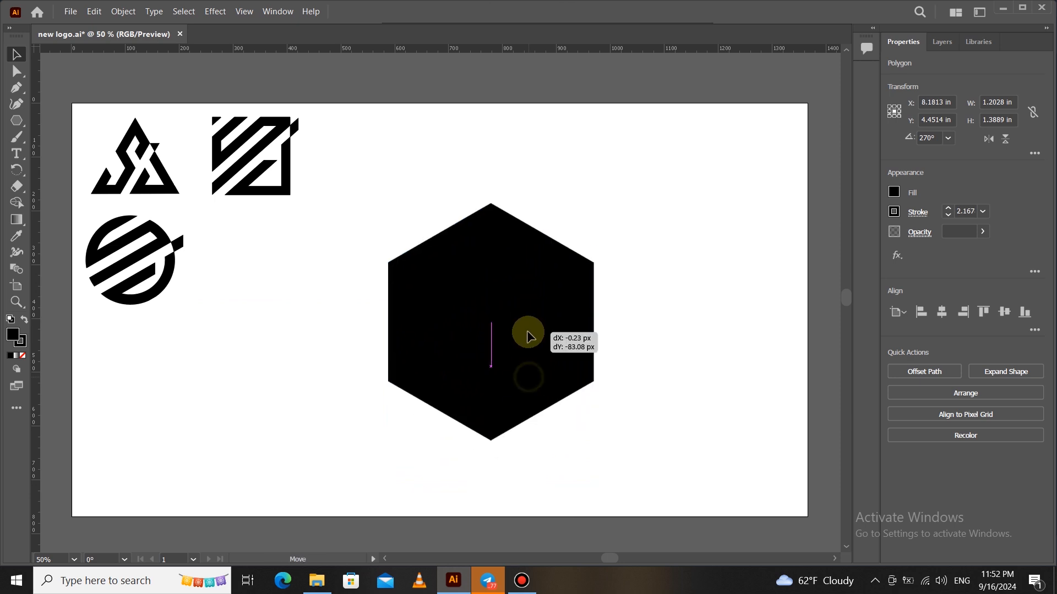
Step: Remove the hexagon's fill, keep its black outline, and move it slightly up and to the right on the artboard
{"action": "left_click", "coordinate": [896, 191]}
{"action": "left_click", "coordinate": [743, 241]}
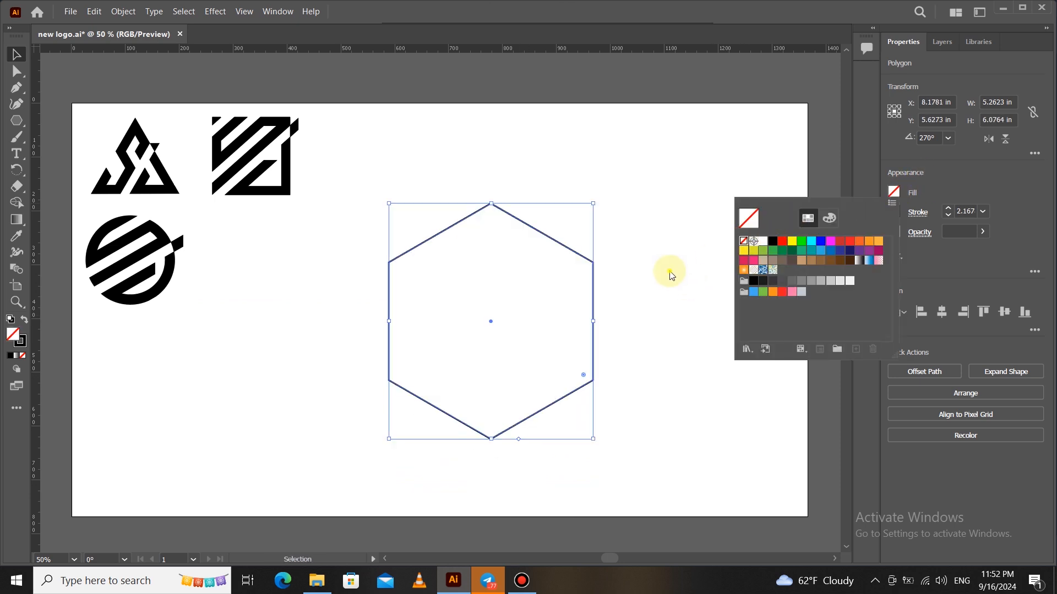
{"action": "left_click", "coordinate": [673, 273]}
{"action": "left_click_drag", "start_coordinate": [561, 396], "coordinate": [601, 369]}
{"action": "left_click", "coordinate": [777, 242]}
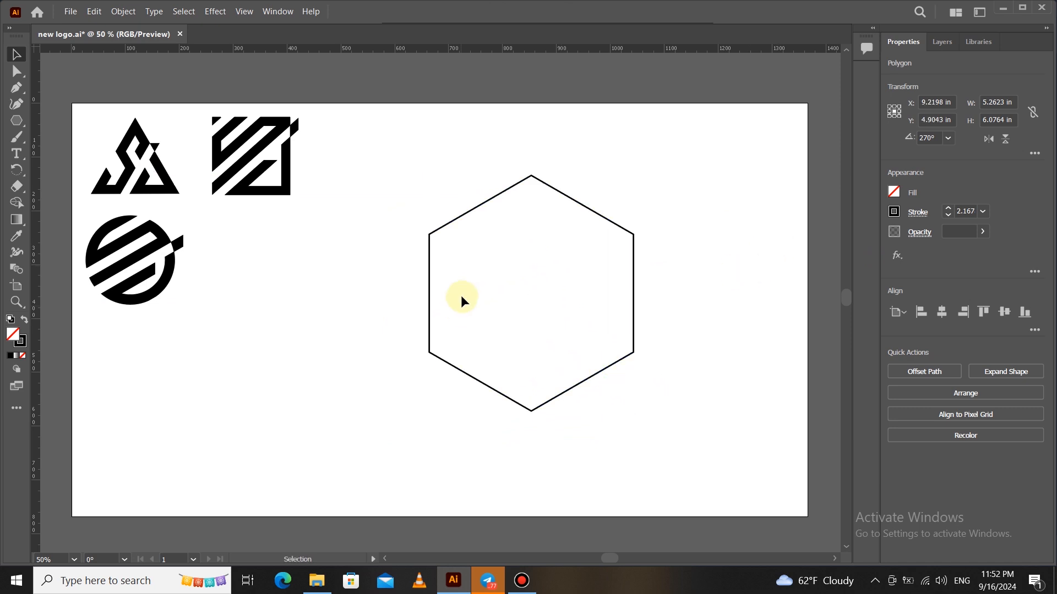
{"action": "left_click", "coordinate": [398, 298]}
Step: Draw a long vertical line beside the hexagon's left edge with the Pen tool and give it a black stroke
{"action": "left_click", "coordinate": [16, 87]}
{"action": "left_click", "coordinate": [398, 496]}
{"action": "left_click", "coordinate": [894, 211]}
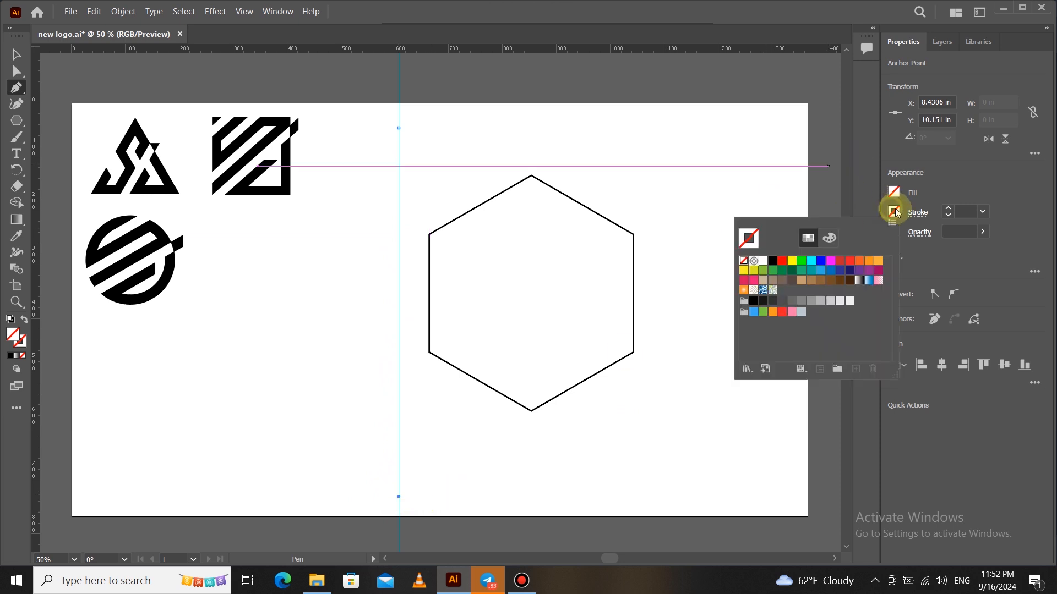
{"action": "left_click", "coordinate": [772, 260]}
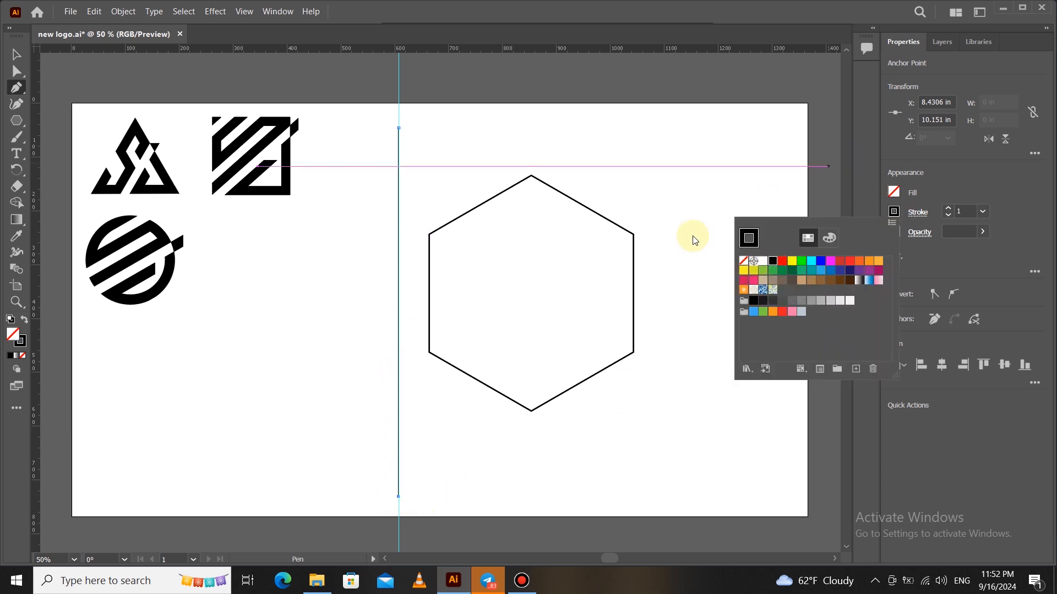
Step: Move the vertical line onto the hexagon's left edge so it extends past the shape at both ends
{"action": "left_click", "coordinate": [19, 57]}
{"action": "left_click", "coordinate": [22, 59]}
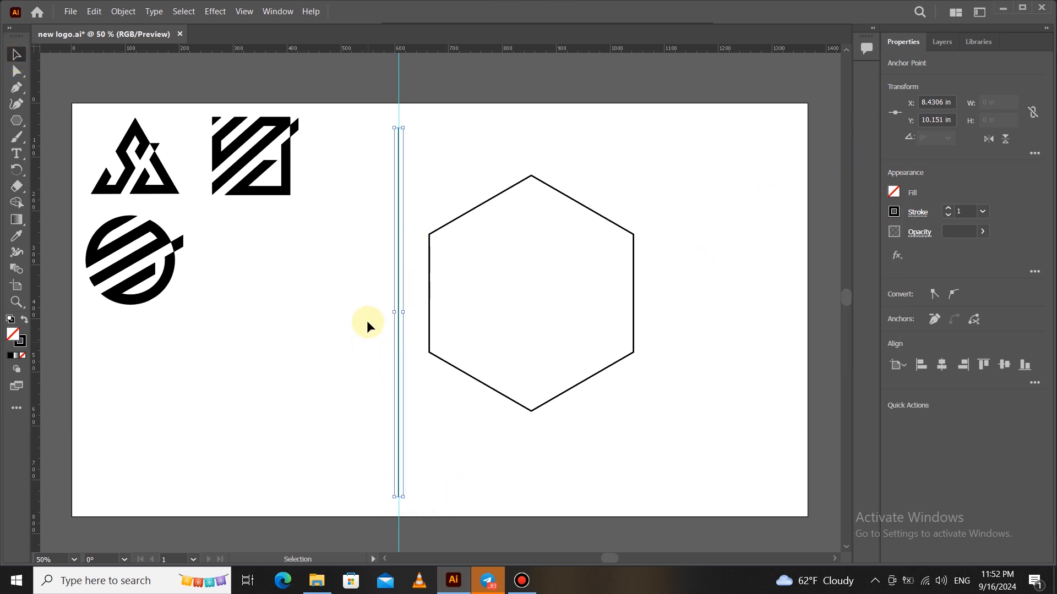
{"action": "left_click_drag", "start_coordinate": [400, 348], "coordinate": [430, 340]}
{"action": "left_click", "coordinate": [636, 438]}
{"action": "left_click", "coordinate": [433, 394]}
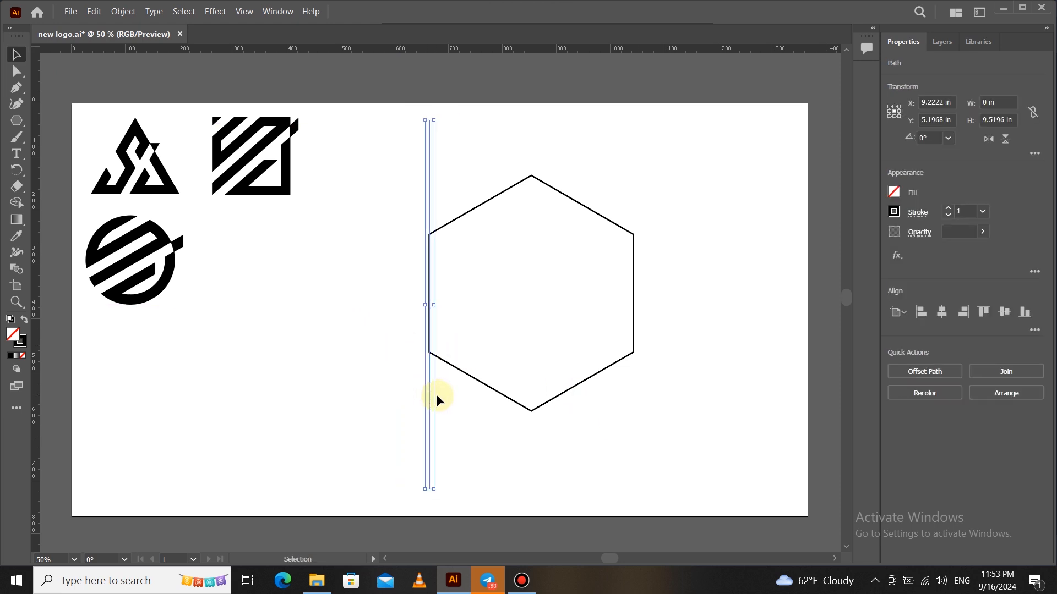
Step: Duplicate the vertical line a short distance to the right and repeat the copy to make ten evenly spaced lines
{"action": "left_click_drag", "start_coordinate": [430, 401], "coordinate": [448, 403]}
{"action": "key", "text": "ctrl+d"}
{"action": "key", "text": "ctrl+d"}
{"action": "key", "text": "ctrl+d"}
{"action": "key", "text": "ctrl+d"}
{"action": "key", "text": "ctrl+d"}
{"action": "key", "text": "ctrl+d"}
{"action": "key", "text": "ctrl+d"}
{"action": "key", "text": "ctrl+d"}
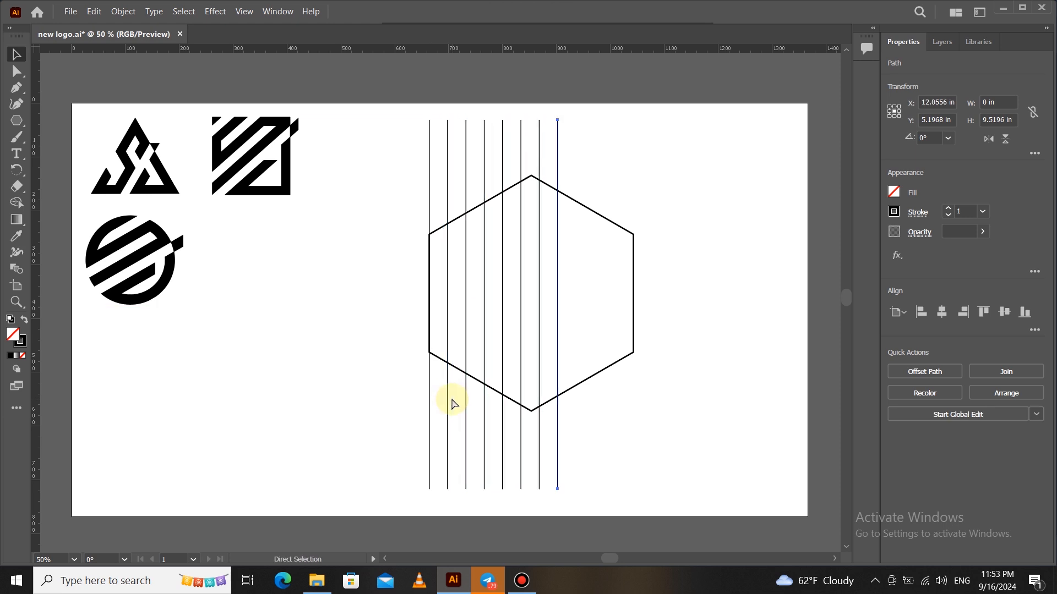
Step: Group the vertical lines and scale the group until its last line meets the hexagon's right edge
{"action": "left_click_drag", "start_coordinate": [643, 482], "coordinate": [390, 448]}
{"action": "key", "text": "ctrl+g"}
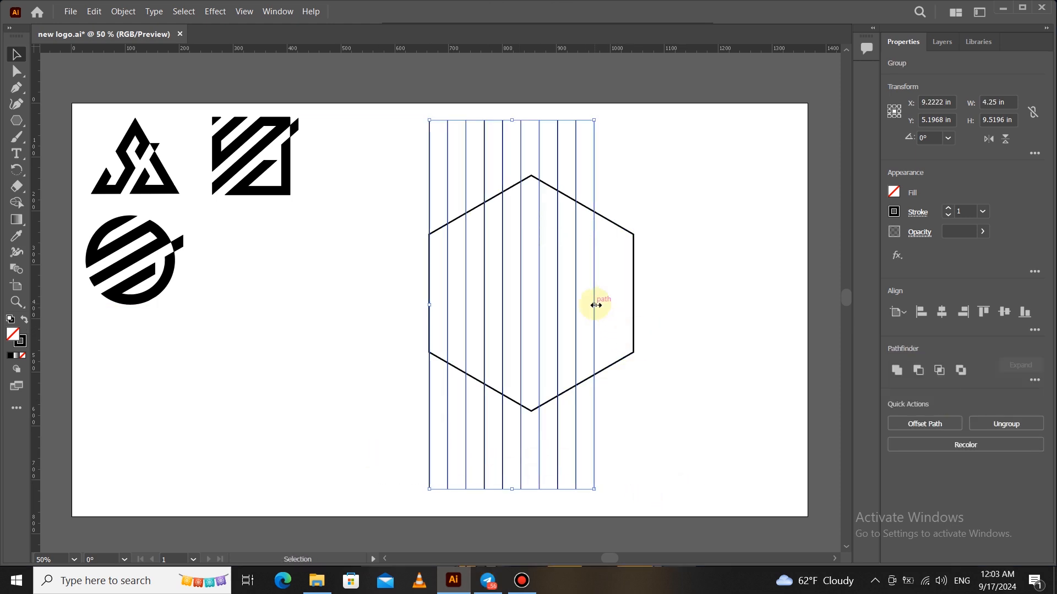
{"action": "left_click_drag", "start_coordinate": [595, 305], "coordinate": [634, 304]}
Step: Reflect a copy of the vertical line group about a 45° axis to create a horizontal set of lines
{"action": "right_click", "coordinate": [633, 421]}
{"action": "mouse_move", "coordinate": [677, 347]}
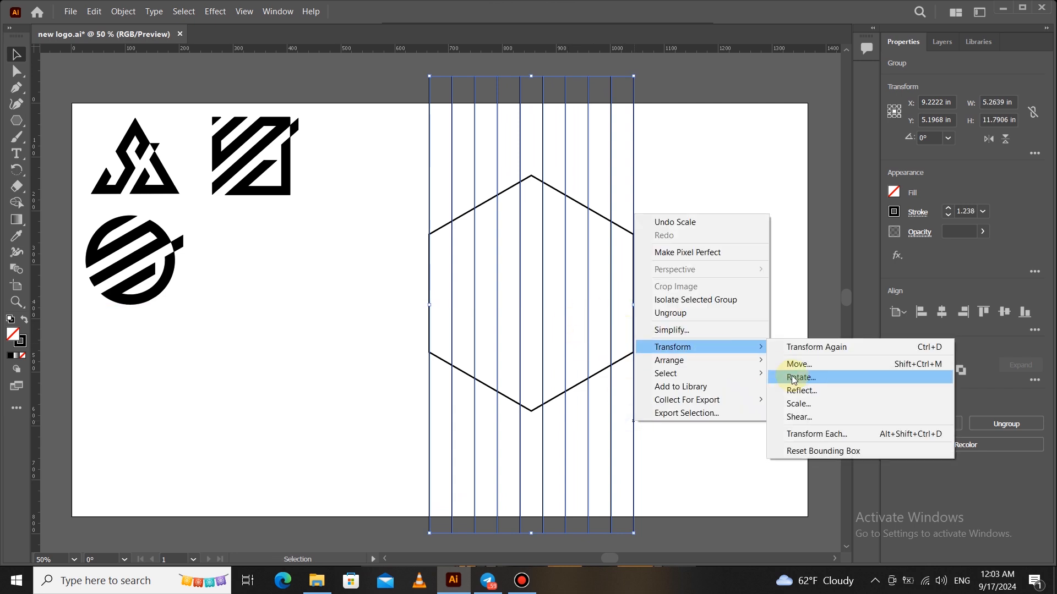
{"action": "left_click", "coordinate": [792, 385]}
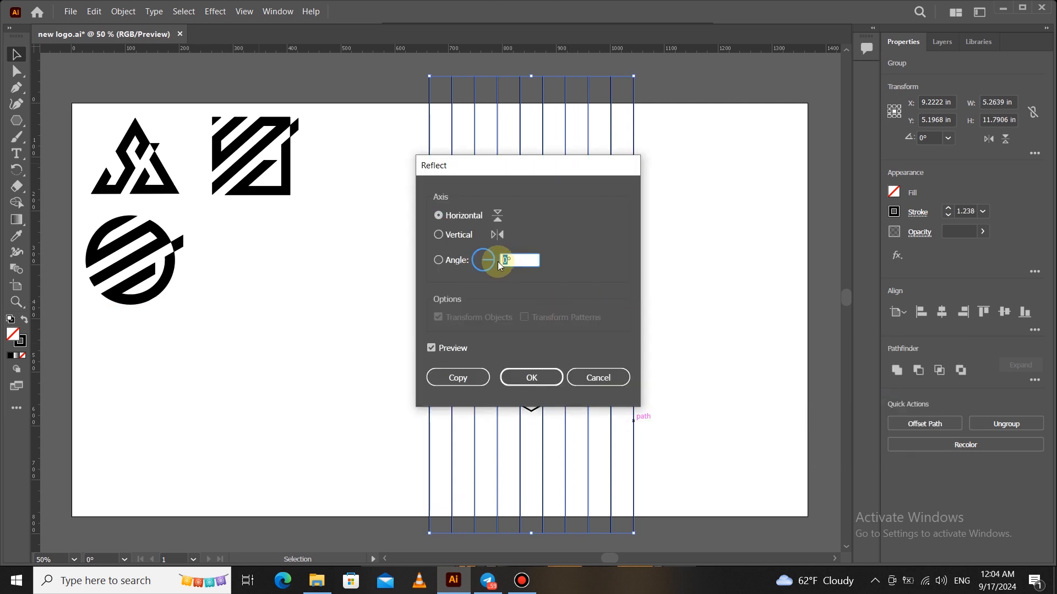
{"action": "left_click", "coordinate": [458, 378]}
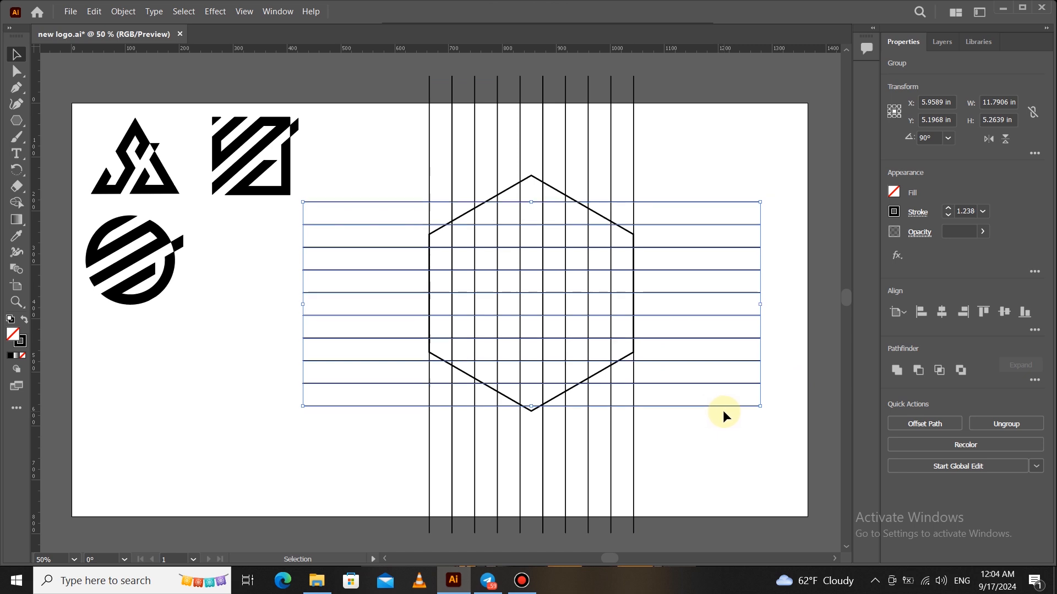
Step: Nudge the horizontal line group up until it is vertically centred on the hexagon
{"action": "key", "text": "Up"}
{"action": "key", "text": "Up"}
{"action": "key", "text": "Up"}
{"action": "key", "text": "Up"}
{"action": "key", "text": "Up"}
{"action": "key", "text": "Up"}
{"action": "key", "text": "Up"}
{"action": "key", "text": "Up"}
{"action": "key", "text": "Up"}
{"action": "key", "text": "Up"}
{"action": "key", "text": "Up"}
{"action": "key", "text": "Up"}
{"action": "key", "text": "Up"}
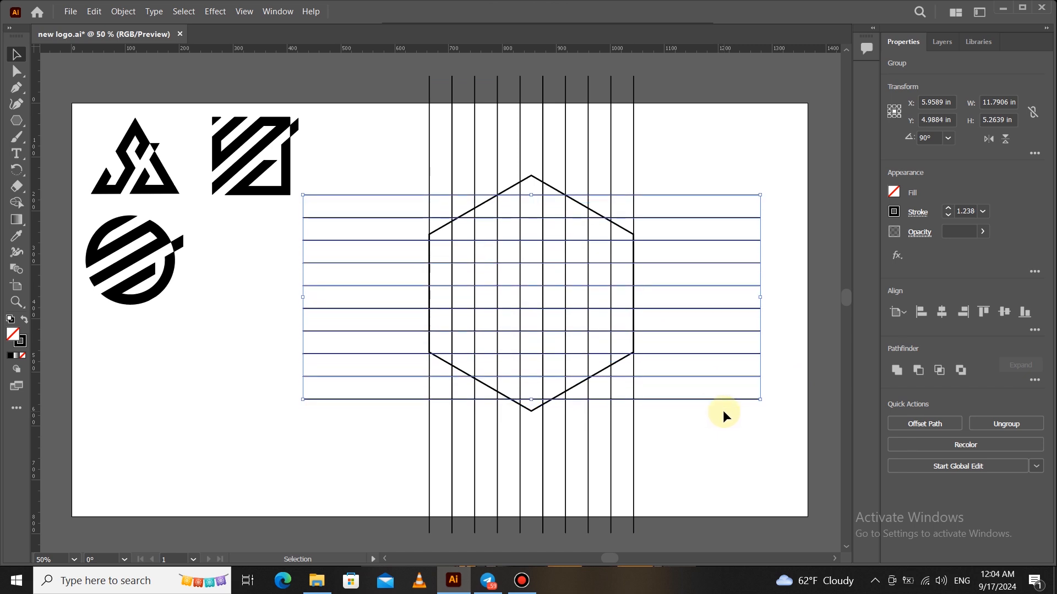
{"action": "key", "text": "Up"}
{"action": "key", "text": "Up"}
{"action": "key", "text": "Up"}
{"action": "key", "text": "Up"}
{"action": "key", "text": "Up"}
{"action": "key", "text": "Up"}
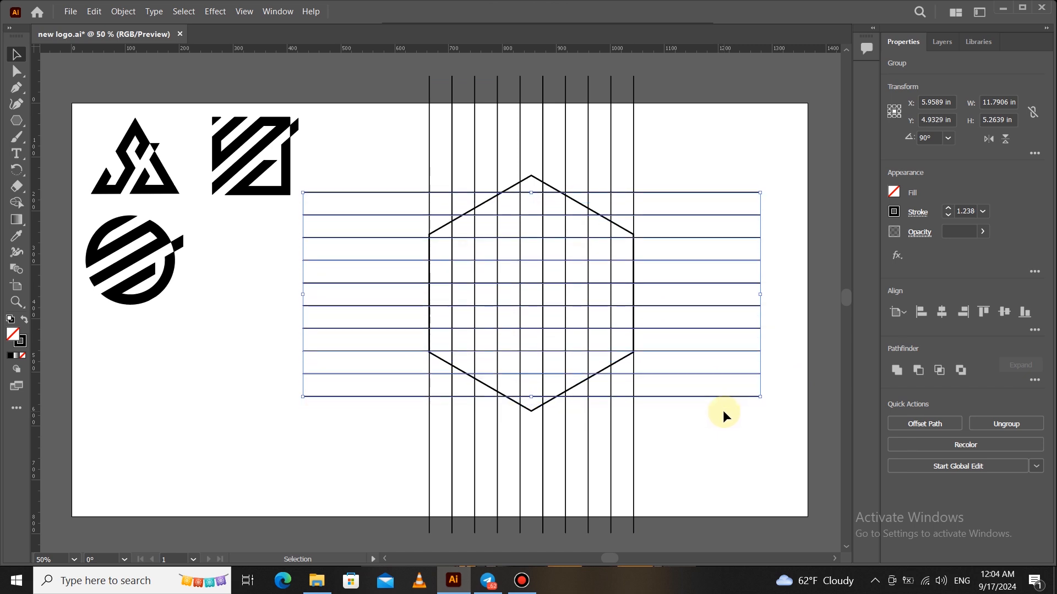
Step: Reflect a copy of the horizontal line group at an angle so it runs parallel to the hexagon's upper-right edge
{"action": "right_click", "coordinate": [699, 350]}
{"action": "mouse_move", "coordinate": [774, 483]}
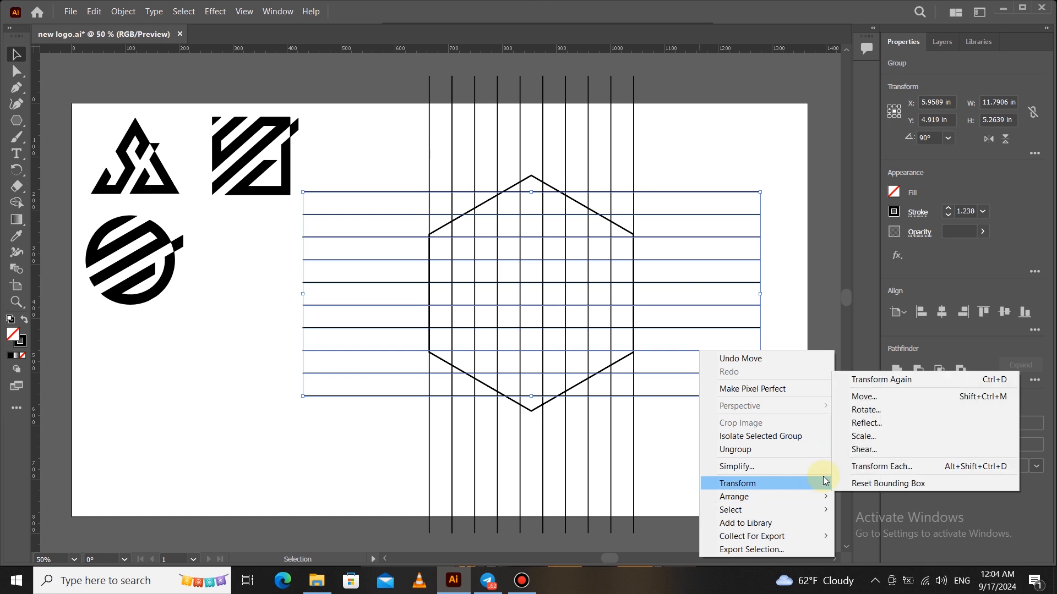
{"action": "left_click", "coordinate": [876, 423]}
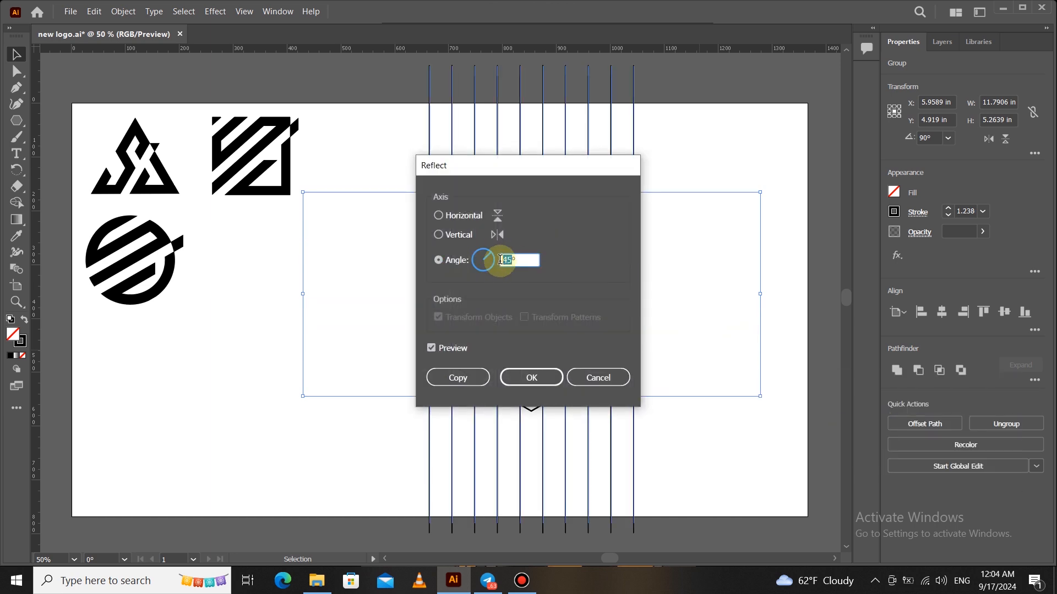
{"action": "left_click", "coordinate": [469, 379]}
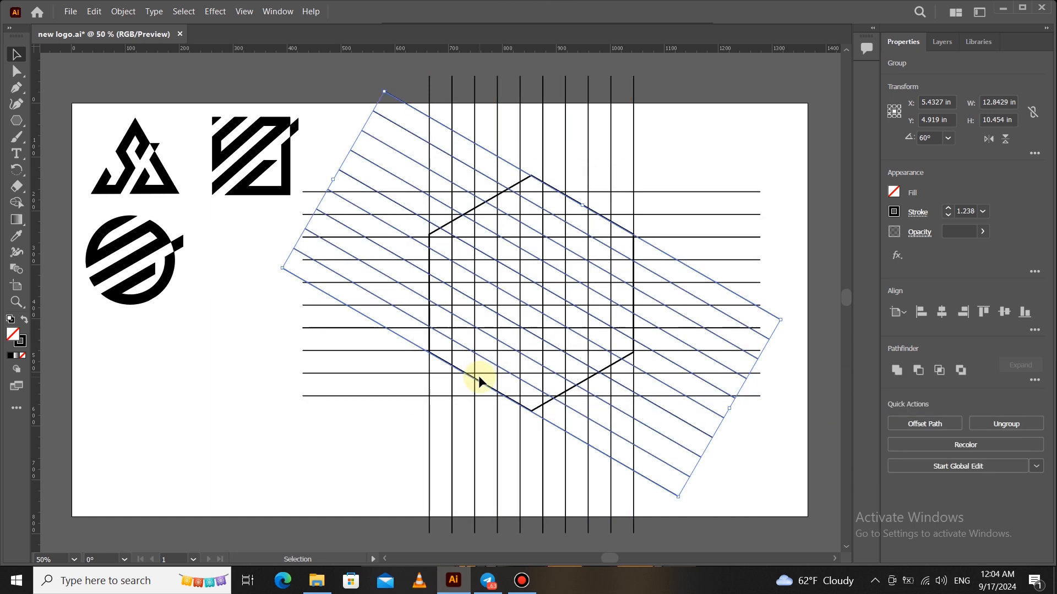
Step: Reflect a copy of the slanted line group across the horizontal axis to add the opposite diagonal lines, leaving nothing selected
{"action": "right_click", "coordinate": [719, 368]}
{"action": "mouse_move", "coordinate": [798, 285]}
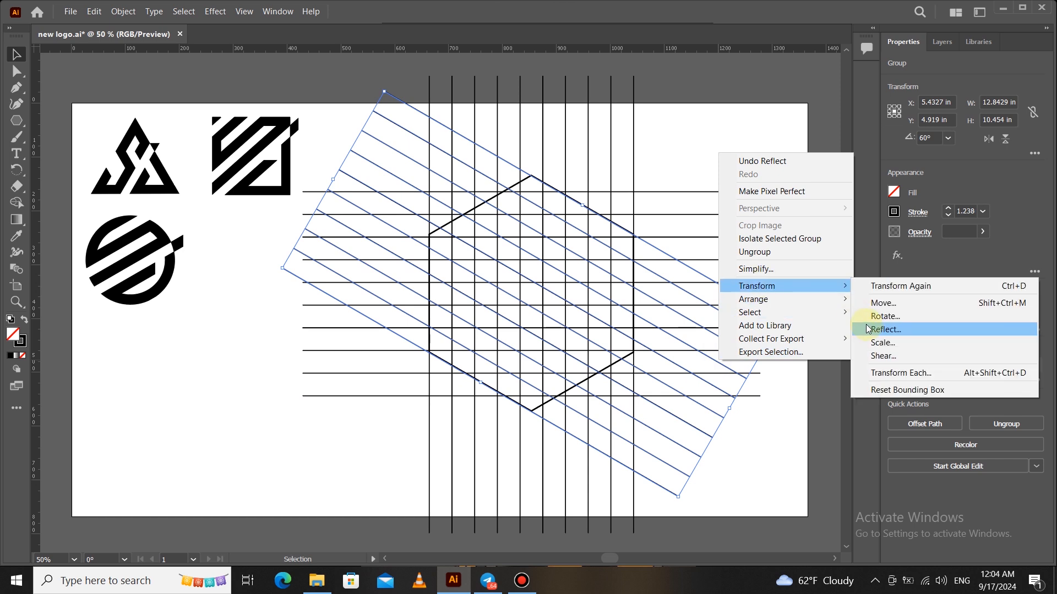
{"action": "left_click", "coordinate": [878, 329]}
{"action": "left_click", "coordinate": [440, 216]}
{"action": "left_click", "coordinate": [482, 378]}
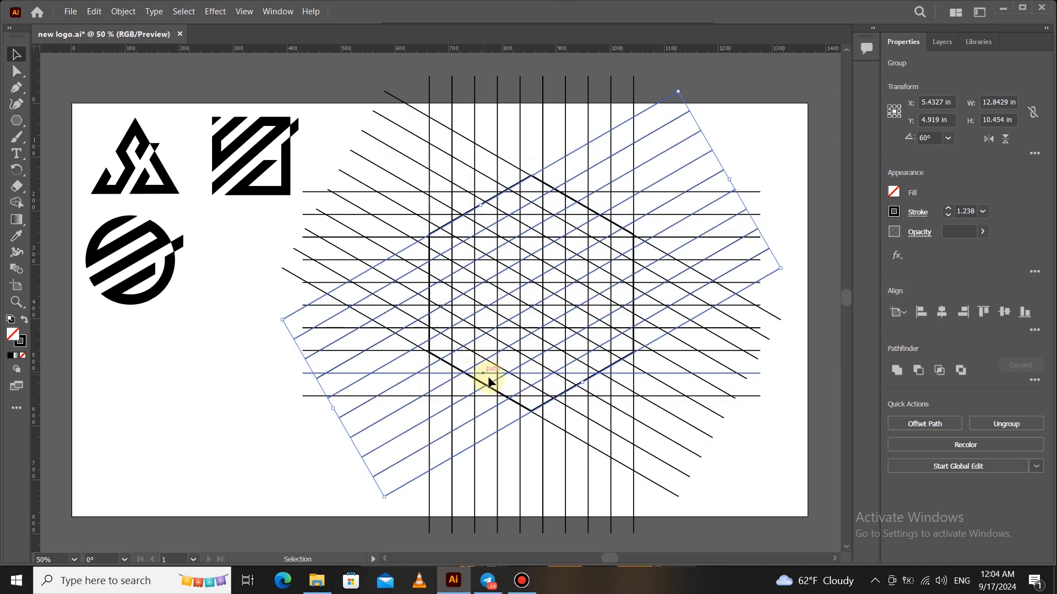
{"action": "left_click_drag", "start_coordinate": [594, 342], "coordinate": [544, 323]}
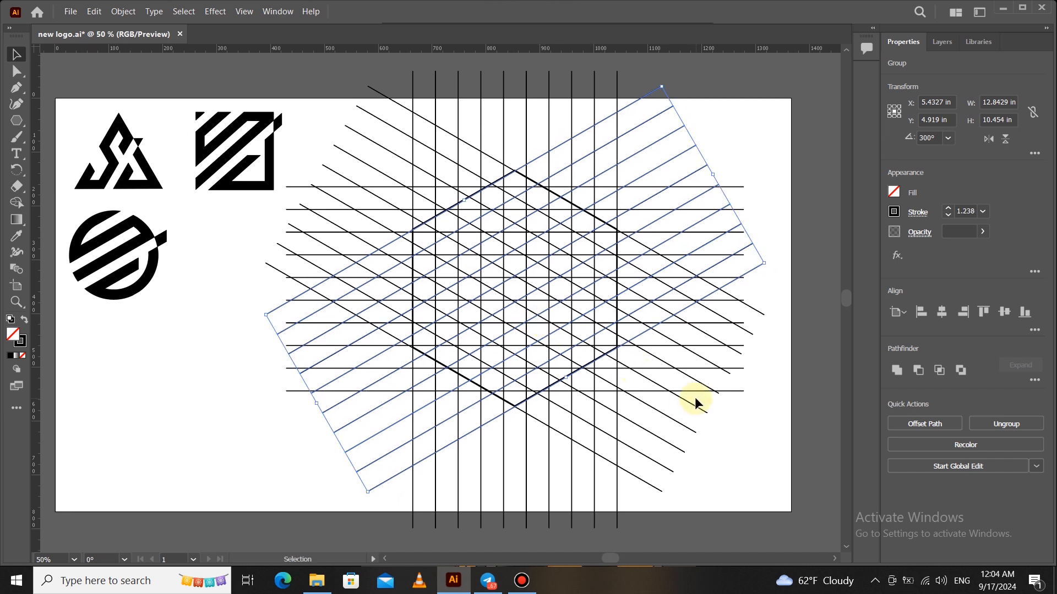
{"action": "left_click", "coordinate": [737, 473]}
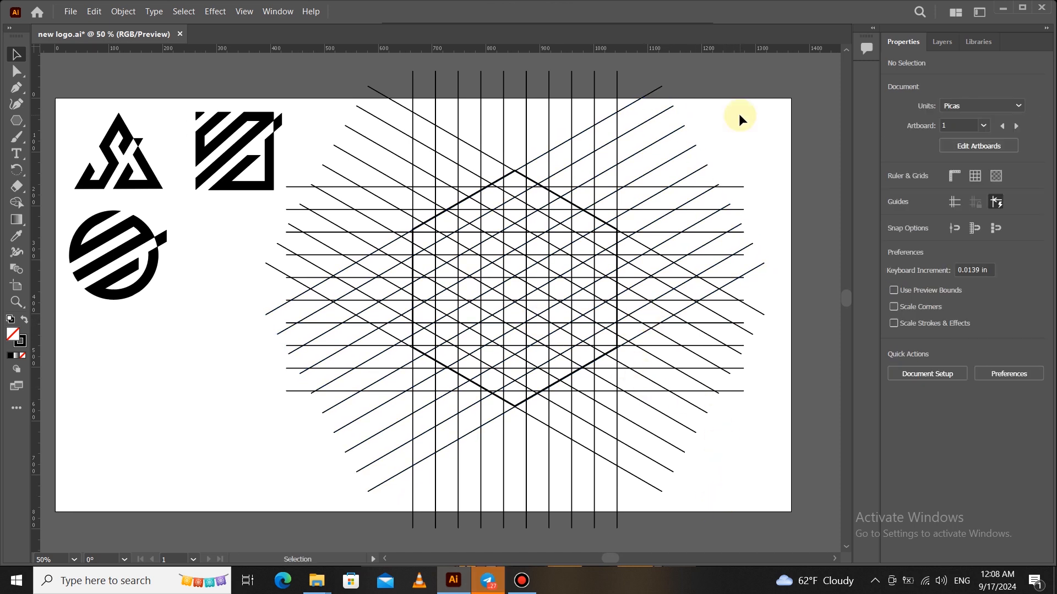
Step: Select the whole grid with the hexagon and merge a black zigzag band from the top vertex to the lower-left corner using Shape Builder
{"action": "left_click_drag", "start_coordinate": [739, 114], "coordinate": [408, 450]}
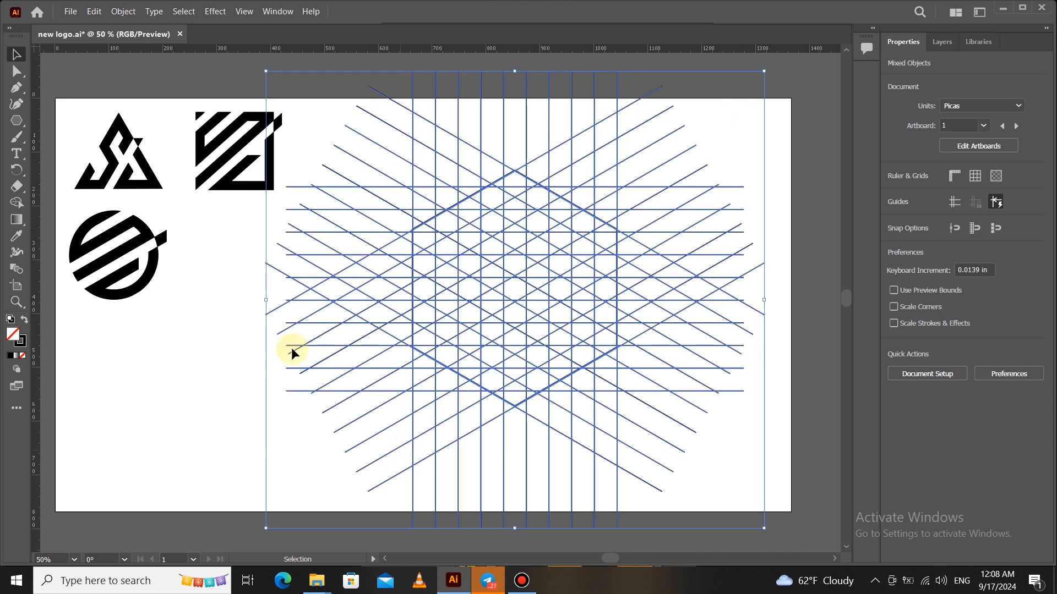
{"action": "left_click", "coordinate": [17, 202]}
{"action": "left_click", "coordinate": [24, 321]}
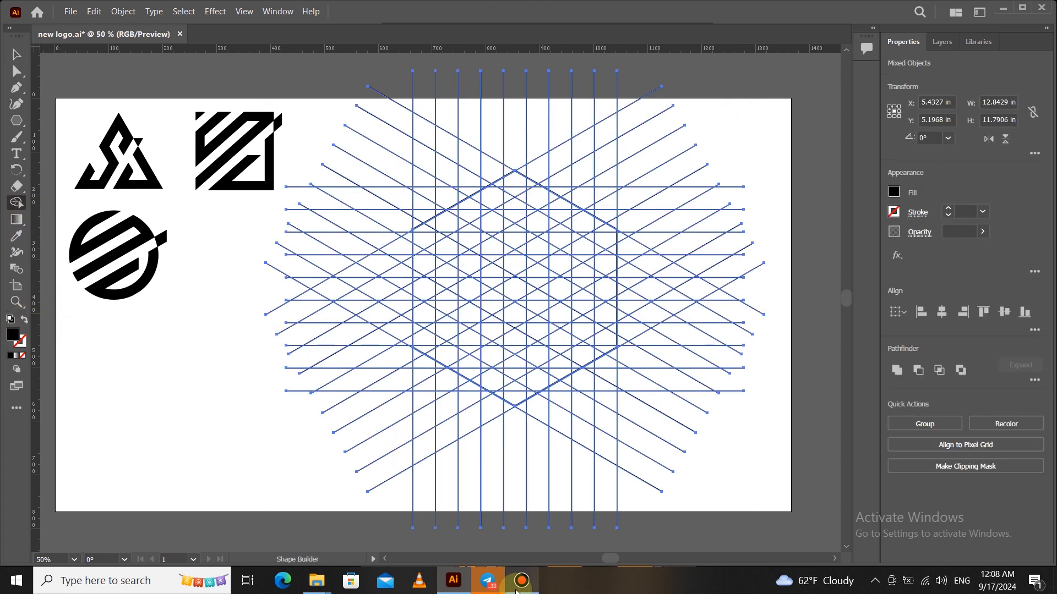
{"action": "left_click_drag", "start_coordinate": [516, 181], "coordinate": [455, 222]}
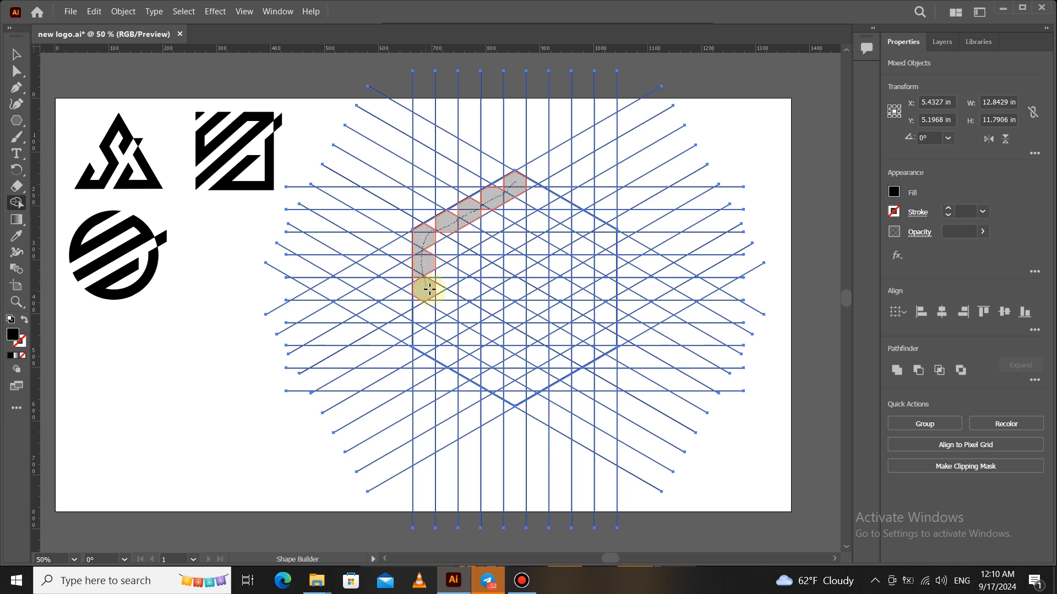
{"action": "left_click_drag", "start_coordinate": [468, 262], "coordinate": [529, 226]}
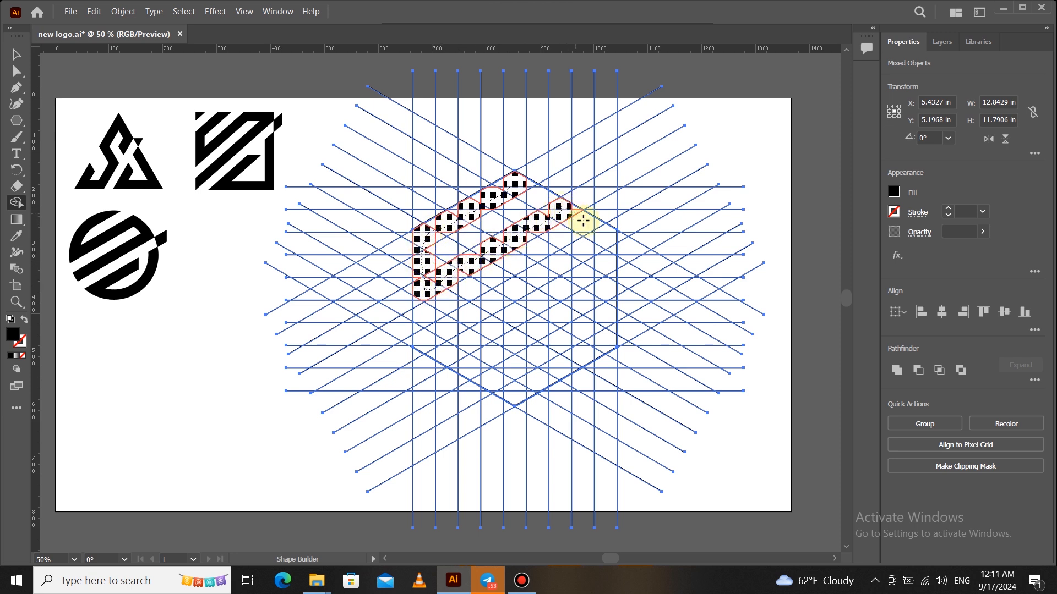
{"action": "left_click_drag", "start_coordinate": [495, 303], "coordinate": [442, 333]}
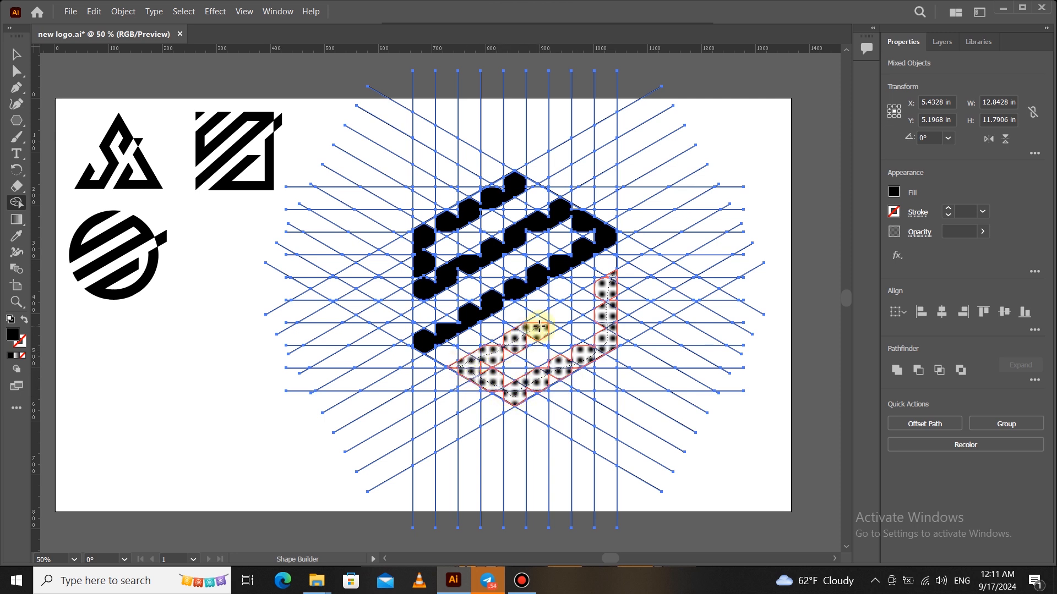
Step: Merge the lower hook-shaped band along the hexagon's right and bottom edges, and fill the pointed area just outside the right edge
{"action": "left_click_drag", "start_coordinate": [547, 325], "coordinate": [593, 284]}
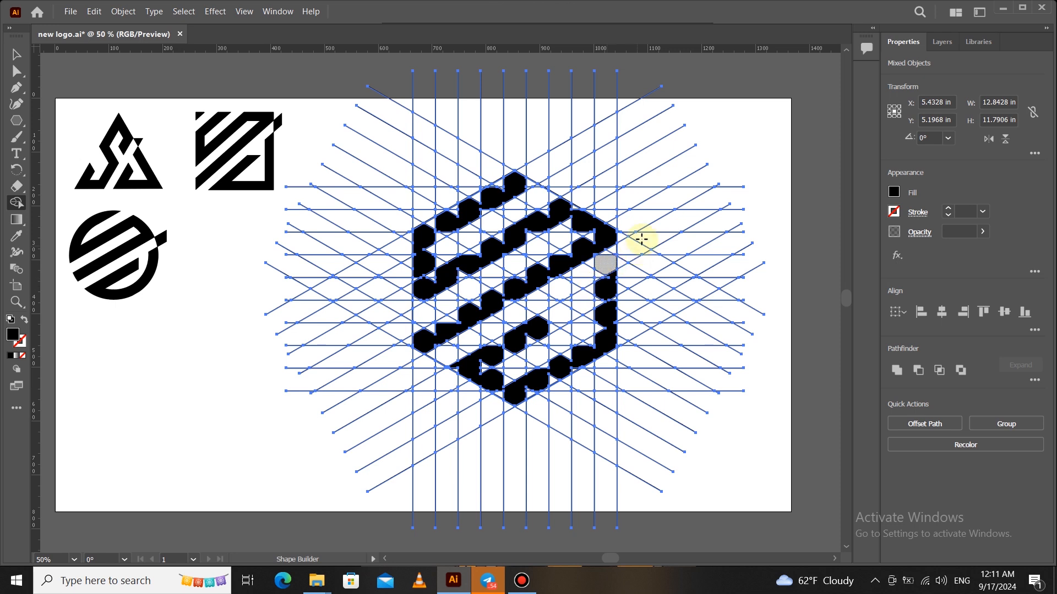
{"action": "scroll", "coordinate": [641, 238], "scroll_direction": "up", "scroll_amount": 2}
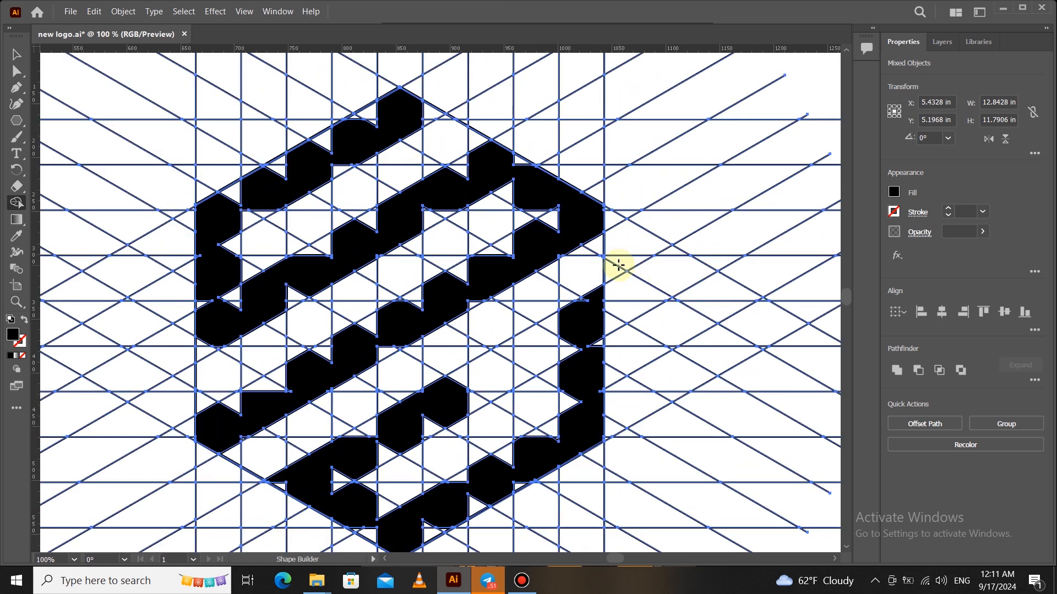
{"action": "left_click", "coordinate": [622, 253]}
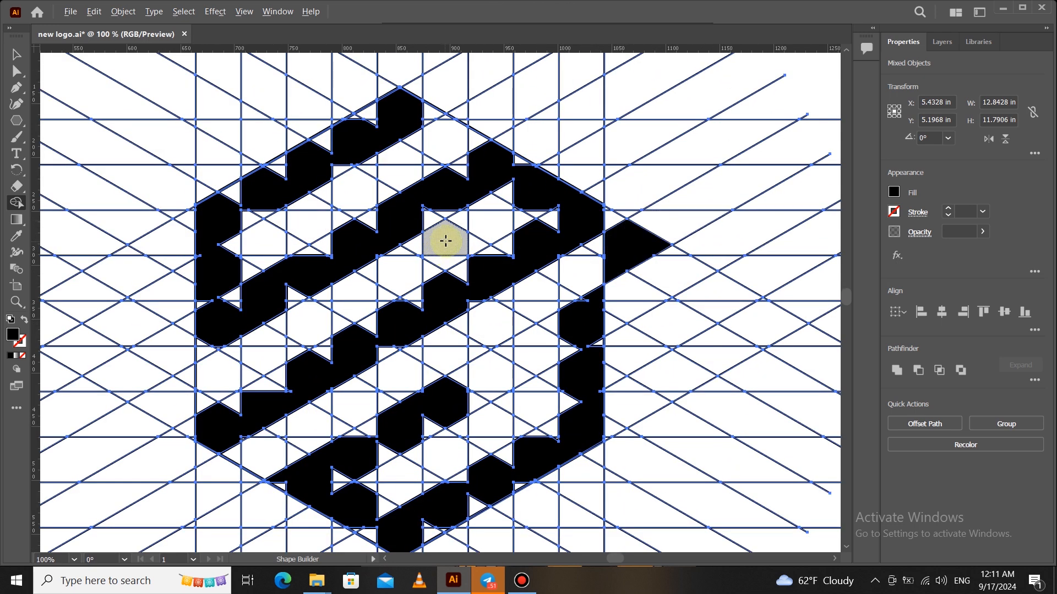
Step: Merge the small gap cells along the upper zigzag band and the lower hook into them to straighten their edges
{"action": "scroll", "coordinate": [444, 237], "scroll_direction": "down", "scroll_amount": 1}
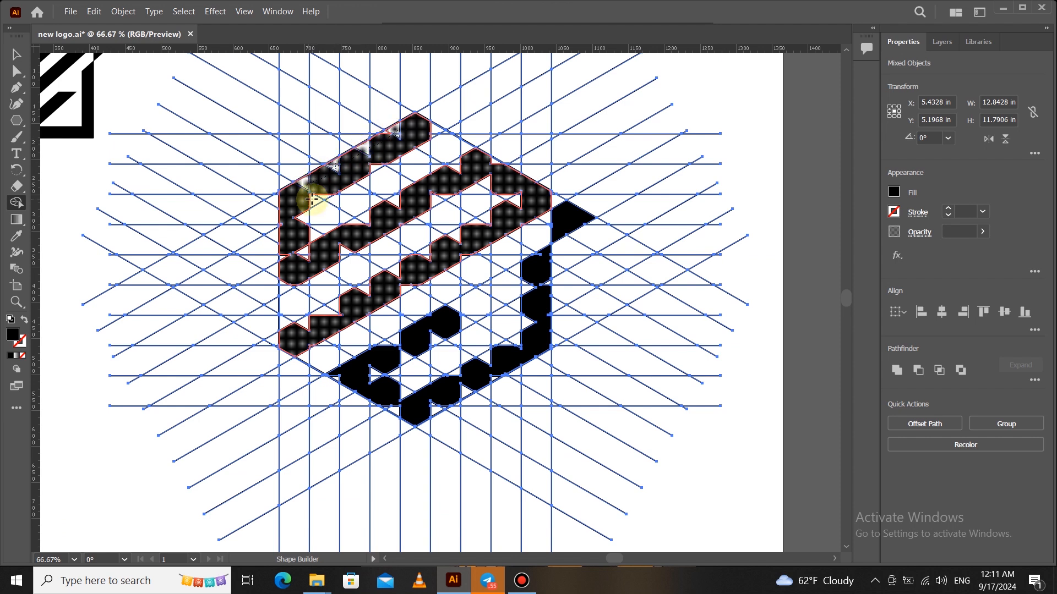
{"action": "mouse_move", "coordinate": [302, 231]}
{"action": "left_mouse_down"}
{"action": "mouse_move", "coordinate": [306, 257]}
{"action": "mouse_move", "coordinate": [284, 287]}
{"action": "mouse_move", "coordinate": [291, 255]}
{"action": "left_mouse_up"}
{"action": "mouse_move", "coordinate": [411, 203]}
{"action": "left_mouse_down"}
{"action": "mouse_move", "coordinate": [442, 197]}
{"action": "mouse_move", "coordinate": [462, 159]}
{"action": "mouse_move", "coordinate": [505, 191]}
{"action": "mouse_move", "coordinate": [515, 211]}
{"action": "mouse_move", "coordinate": [426, 253]}
{"action": "left_mouse_up"}
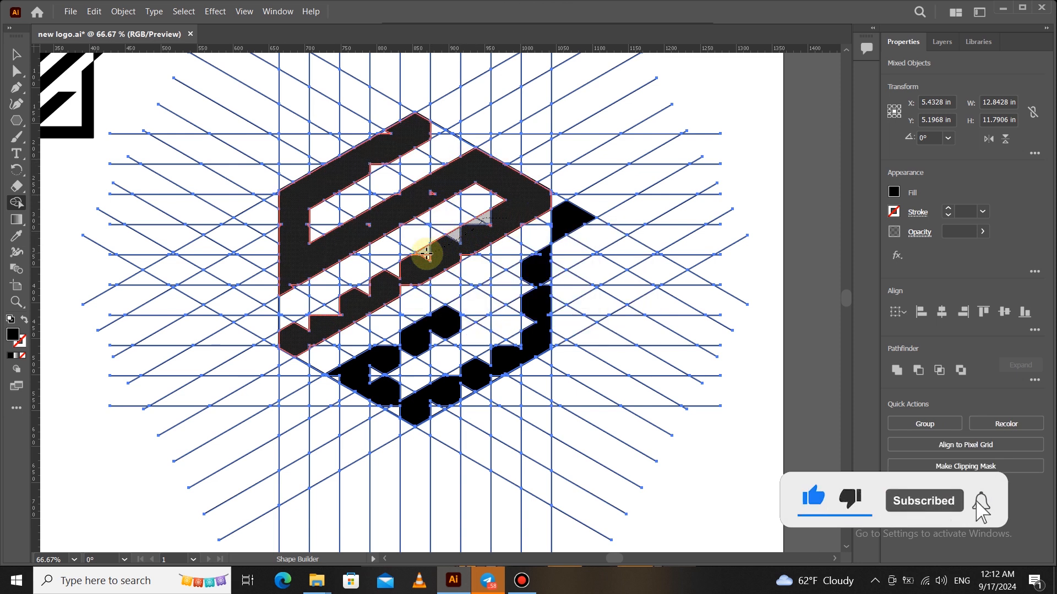
{"action": "left_click_drag", "start_coordinate": [352, 299], "coordinate": [306, 329]}
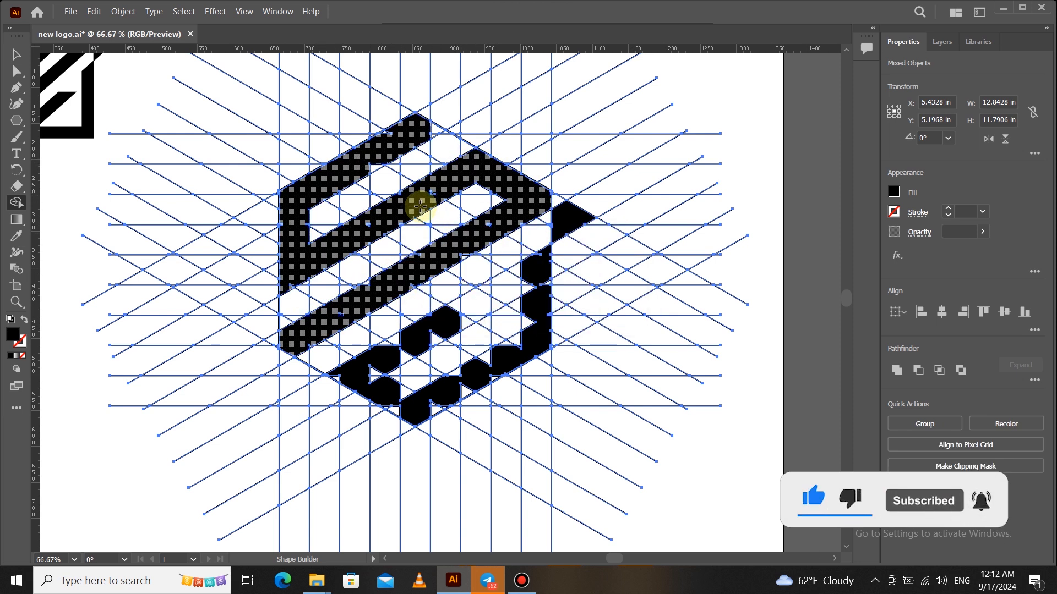
{"action": "mouse_move", "coordinate": [443, 319]}
{"action": "left_mouse_down"}
{"action": "mouse_move", "coordinate": [494, 304]}
{"action": "mouse_move", "coordinate": [393, 346]}
{"action": "mouse_move", "coordinate": [370, 373]}
{"action": "mouse_move", "coordinate": [431, 407]}
{"action": "left_mouse_up"}
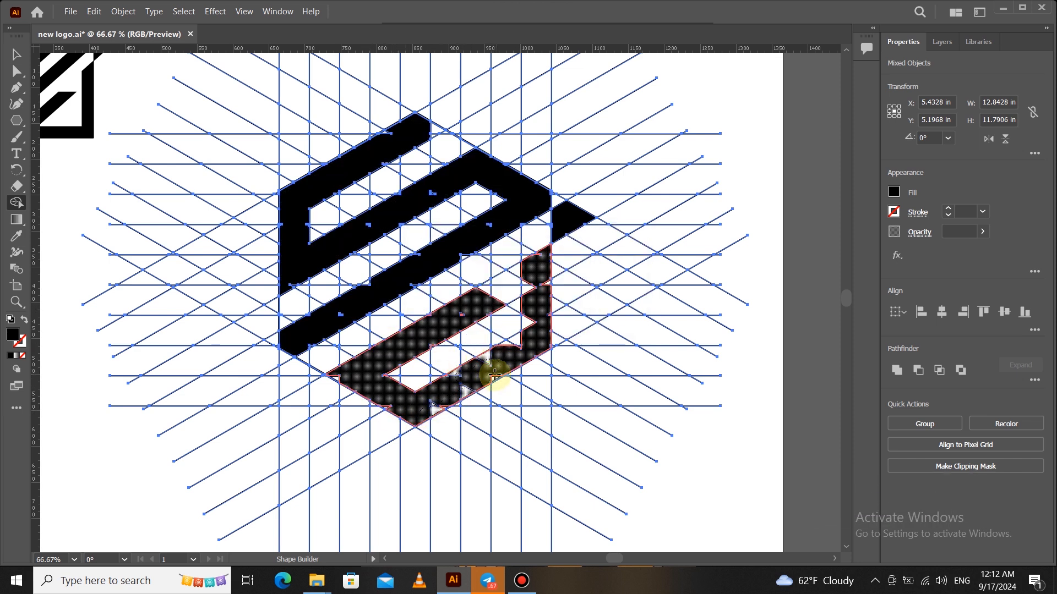
{"action": "left_click_drag", "start_coordinate": [533, 302], "coordinate": [526, 281]}
Step: Merge the remaining gap cells and small notches into the lower hook band to finish its straight edges with Shape Builder
{"action": "scroll", "coordinate": [537, 262], "scroll_direction": "up", "scroll_amount": 2}
{"action": "scroll", "coordinate": [554, 269], "scroll_direction": "down", "scroll_amount": 3}
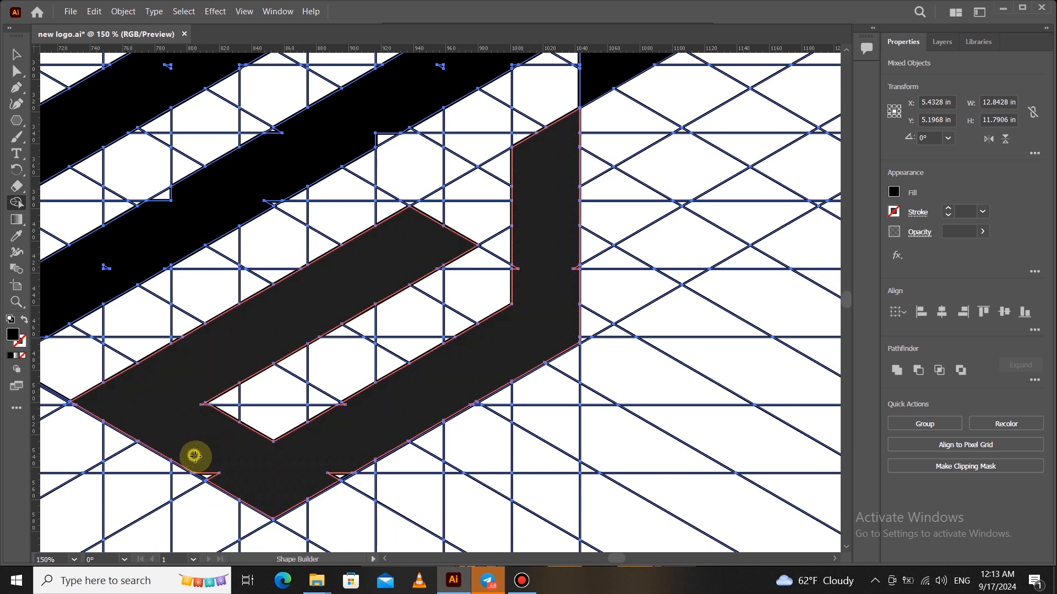
{"action": "scroll", "coordinate": [332, 408], "scroll_direction": "up", "scroll_amount": 3}
{"action": "scroll", "coordinate": [333, 408], "scroll_direction": "down", "scroll_amount": 3}
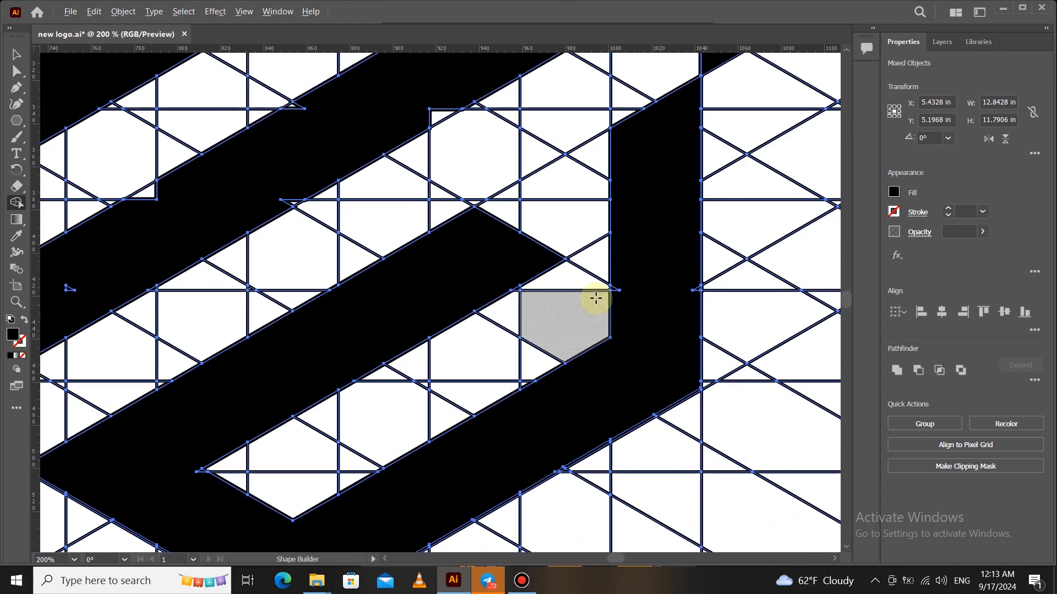
Step: Merge the leftover slivers and notches along the middle diagonal band into the black shape
{"action": "scroll", "coordinate": [611, 302], "scroll_direction": "up", "scroll_amount": 3}
{"action": "scroll", "coordinate": [669, 272], "scroll_direction": "up", "scroll_amount": 10}
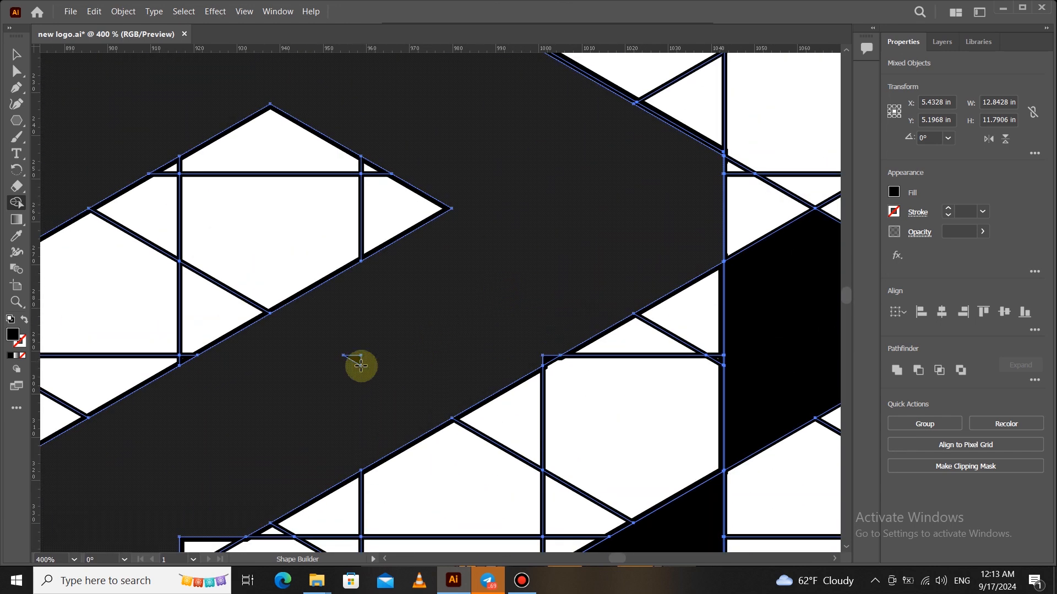
{"action": "scroll", "coordinate": [610, 243], "scroll_direction": "down", "scroll_amount": 3}
{"action": "scroll", "coordinate": [462, 245], "scroll_direction": "up", "scroll_amount": 3}
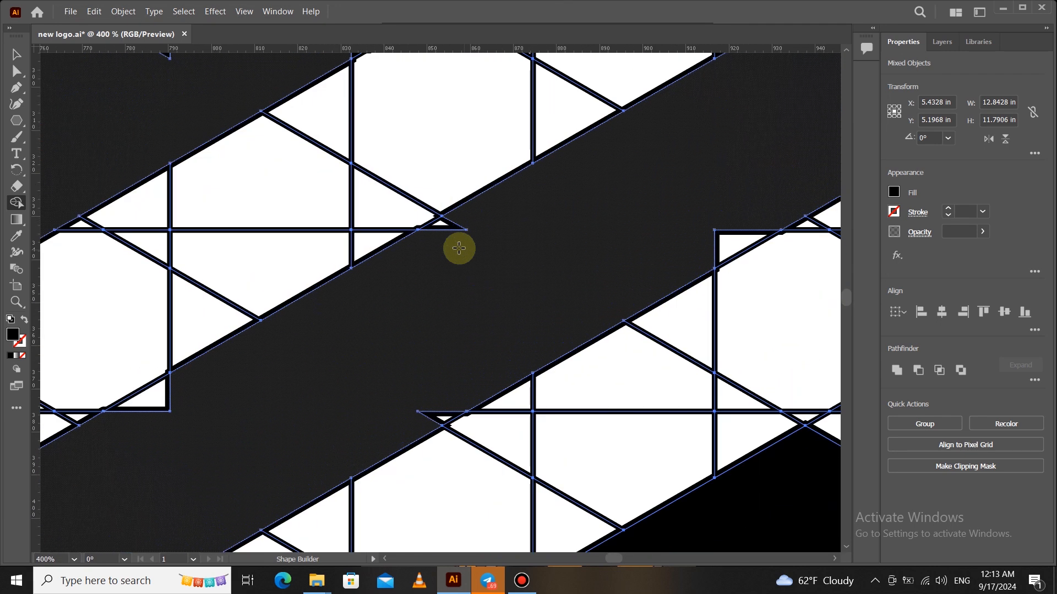
{"action": "scroll", "coordinate": [646, 252], "scroll_direction": "down", "scroll_amount": 2}
{"action": "scroll", "coordinate": [424, 371], "scroll_direction": "up", "scroll_amount": 3}
{"action": "scroll", "coordinate": [465, 313], "scroll_direction": "down", "scroll_amount": 6}
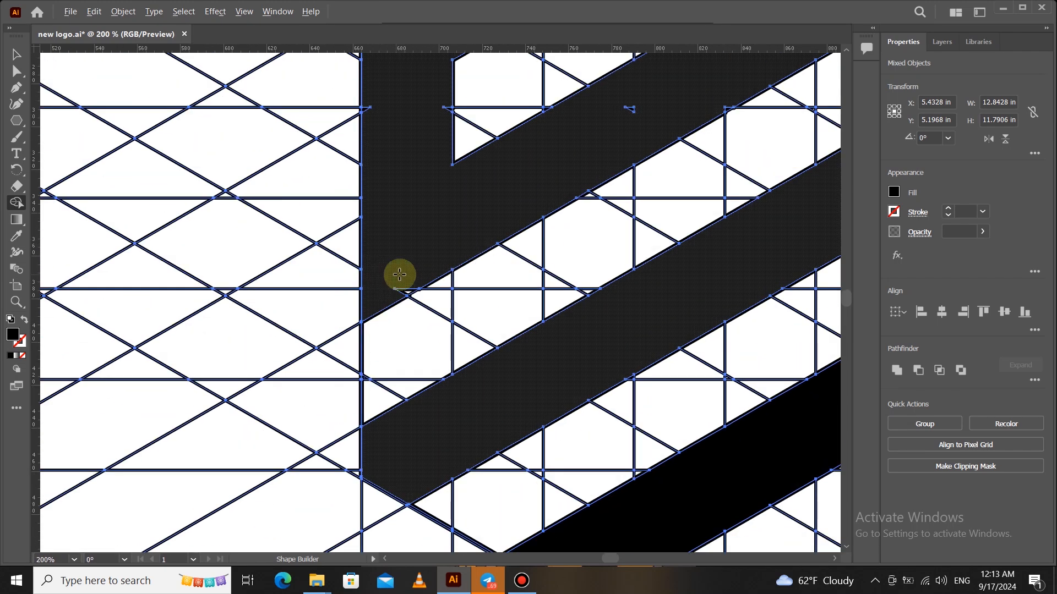
Step: Merge the remaining slivers along the hexagon's upper arm and left vertical band into the zigzag shape
{"action": "scroll", "coordinate": [516, 183], "scroll_direction": "up", "scroll_amount": 3}
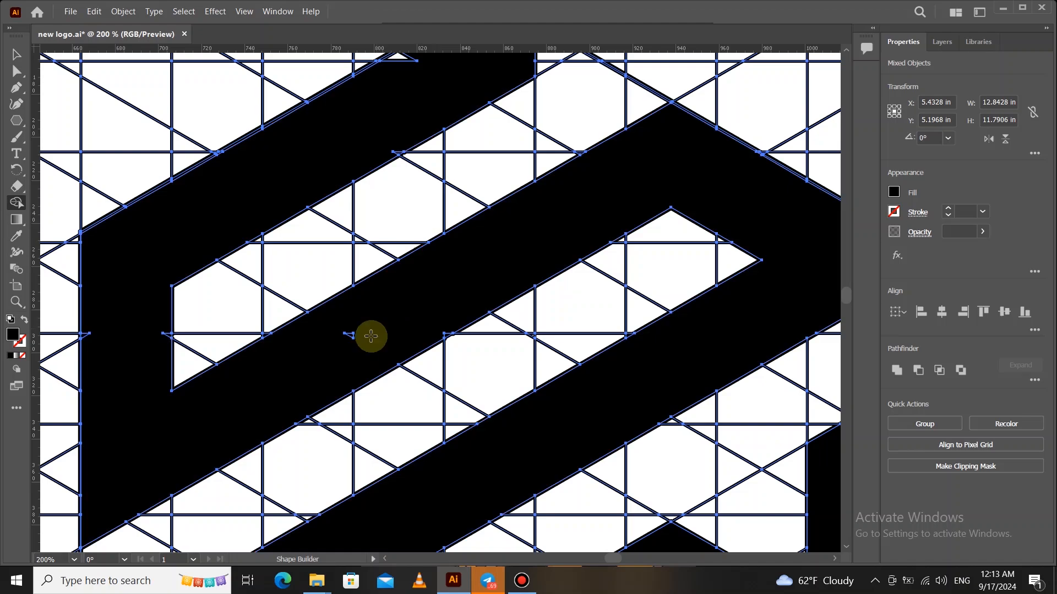
{"action": "scroll", "coordinate": [448, 331], "scroll_direction": "up", "scroll_amount": 2}
{"action": "scroll", "coordinate": [478, 287], "scroll_direction": "down", "scroll_amount": 3}
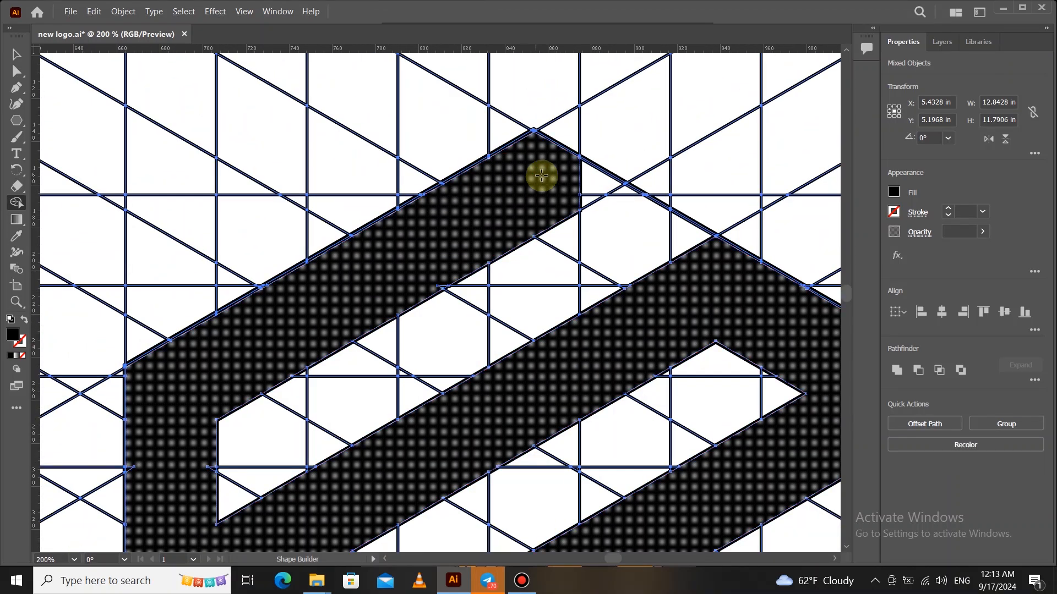
{"action": "scroll", "coordinate": [549, 200], "scroll_direction": "up", "scroll_amount": 1}
{"action": "scroll", "coordinate": [378, 273], "scroll_direction": "down", "scroll_amount": 2}
{"action": "scroll", "coordinate": [392, 279], "scroll_direction": "up", "scroll_amount": 5}
{"action": "scroll", "coordinate": [392, 280], "scroll_direction": "down", "scroll_amount": 5}
{"action": "scroll", "coordinate": [385, 283], "scroll_direction": "up", "scroll_amount": 3}
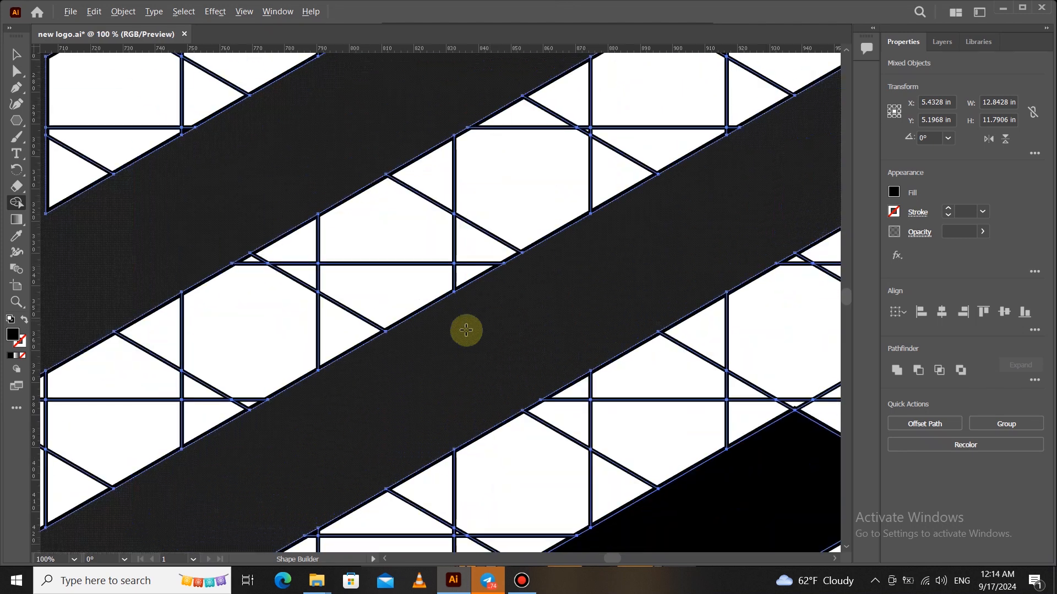
Step: Examine the edges of all the merged bands for leftover gaps or notches
{"action": "scroll", "coordinate": [464, 333], "scroll_direction": "down", "scroll_amount": 2}
{"action": "scroll", "coordinate": [514, 453], "scroll_direction": "up", "scroll_amount": 3}
{"action": "scroll", "coordinate": [172, 318], "scroll_direction": "down", "scroll_amount": 2}
{"action": "scroll", "coordinate": [448, 370], "scroll_direction": "down", "scroll_amount": 1}
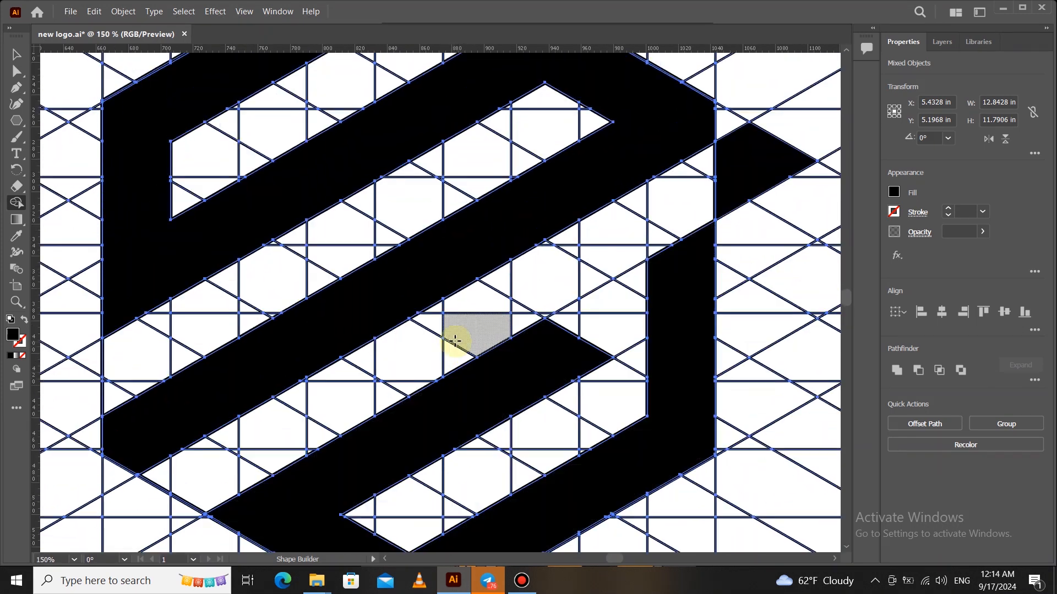
{"action": "scroll", "coordinate": [551, 296], "scroll_direction": "down", "scroll_amount": 3}
{"action": "scroll", "coordinate": [448, 255], "scroll_direction": "up", "scroll_amount": 6}
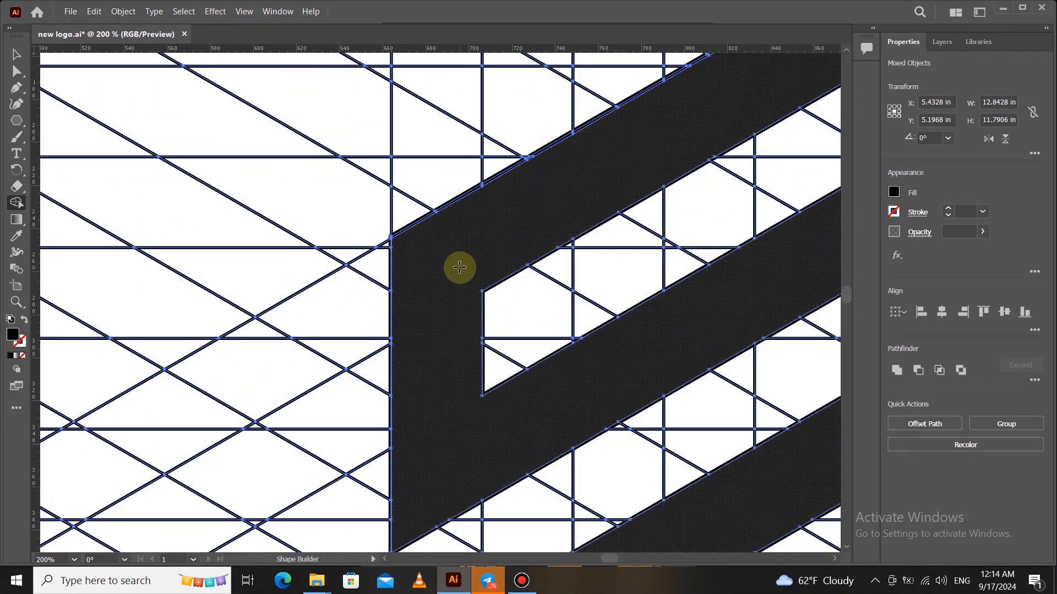
{"action": "scroll", "coordinate": [461, 267], "scroll_direction": "down", "scroll_amount": 4}
{"action": "scroll", "coordinate": [448, 314], "scroll_direction": "up", "scroll_amount": 3}
{"action": "scroll", "coordinate": [431, 330], "scroll_direction": "down", "scroll_amount": 4}
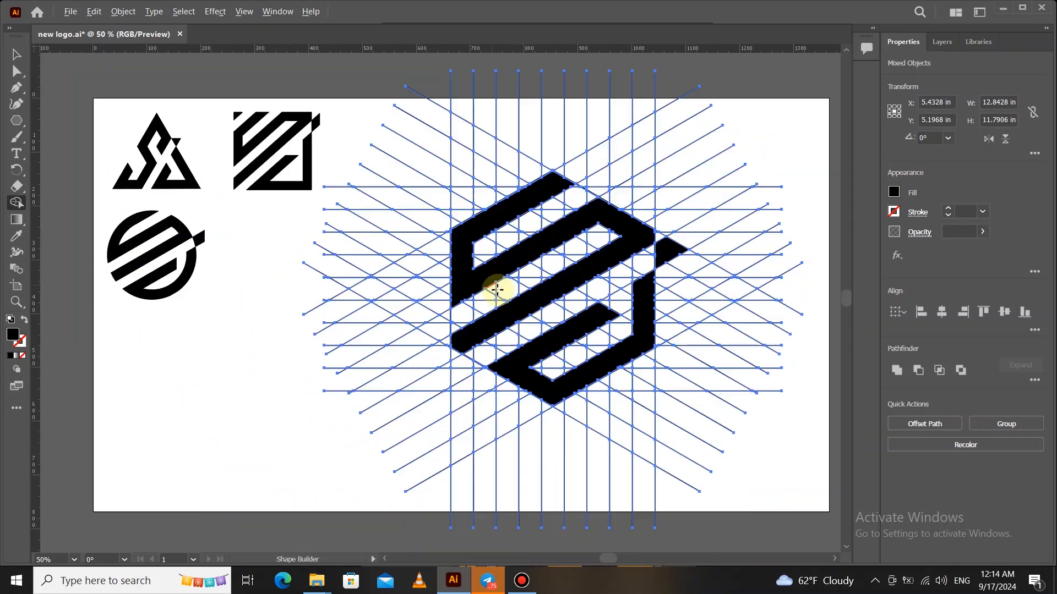
{"action": "scroll", "coordinate": [514, 289], "scroll_direction": "up", "scroll_amount": 4}
{"action": "scroll", "coordinate": [514, 297], "scroll_direction": "down", "scroll_amount": 5}
{"action": "scroll", "coordinate": [492, 306], "scroll_direction": "up", "scroll_amount": 1}
{"action": "scroll", "coordinate": [497, 306], "scroll_direction": "down", "scroll_amount": 1}
Step: Move the black hexagon logo pieces out of the grid beyond the artboard's right edge, and delete the leftover grid
{"action": "left_click", "coordinate": [16, 54]}
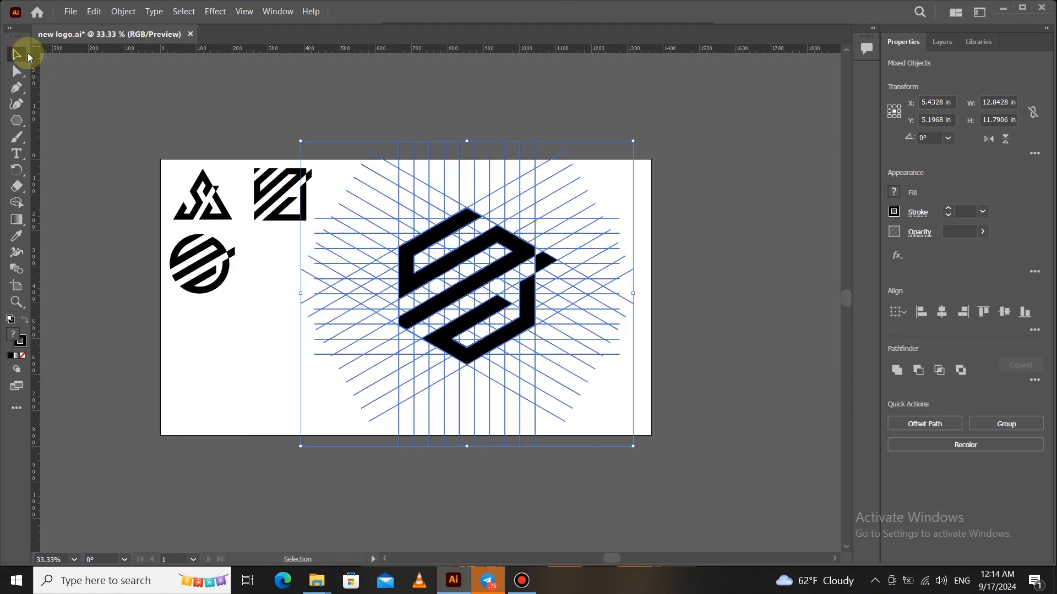
{"action": "left_click", "coordinate": [243, 370]}
{"action": "right_click", "coordinate": [445, 260]}
{"action": "left_click", "coordinate": [542, 359]}
{"action": "left_click", "coordinate": [266, 348]}
{"action": "left_click", "coordinate": [547, 259]}
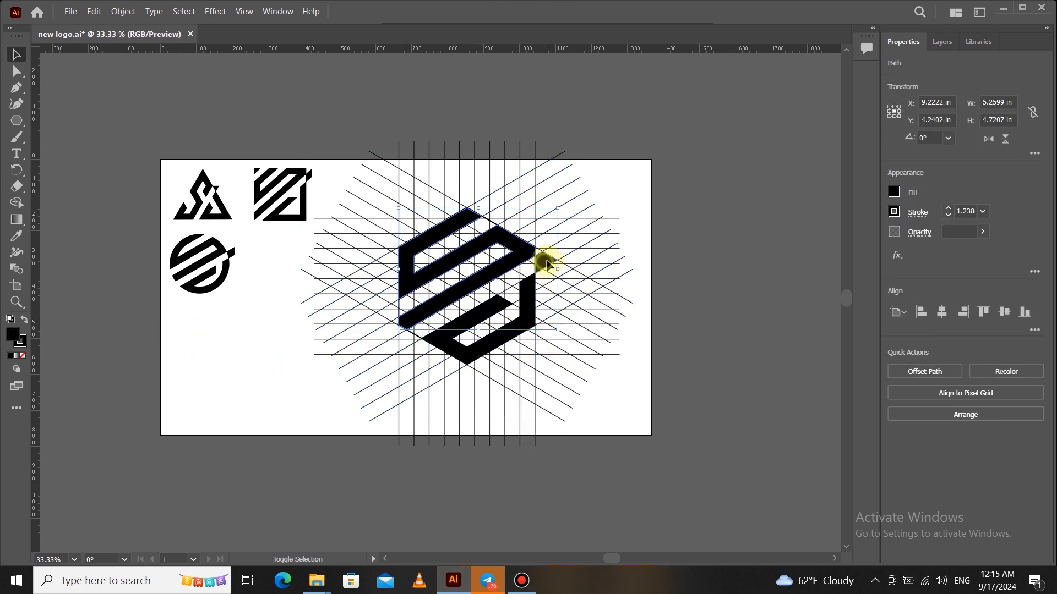
{"action": "left_click", "coordinate": [499, 345], "text": "shift"}
{"action": "left_click_drag", "start_coordinate": [468, 297], "coordinate": [759, 348]}
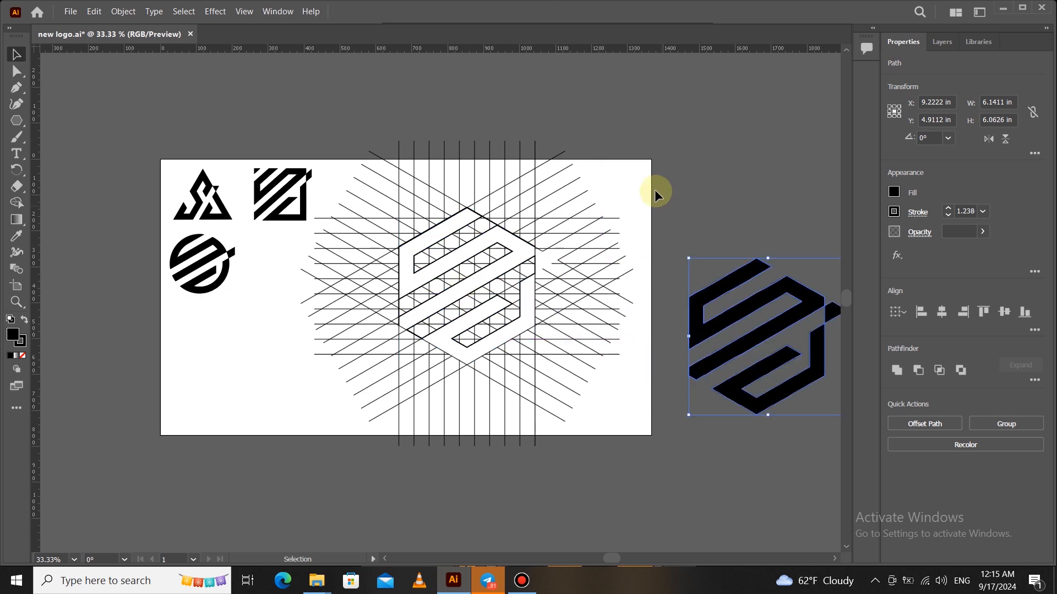
{"action": "left_click", "coordinate": [360, 434]}
{"action": "key", "text": "Delete"}
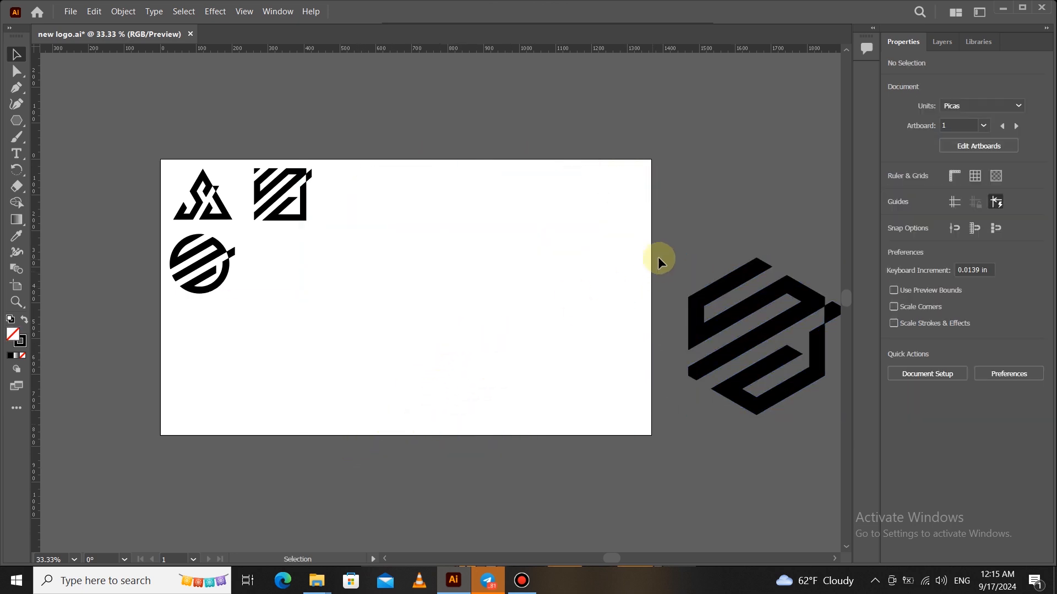
Step: Move the hexagon logo back onto the right part of the artboard and deselect it
{"action": "scroll", "coordinate": [790, 411], "scroll_direction": "right", "scroll_amount": 2}
{"action": "left_click_drag", "start_coordinate": [773, 360], "coordinate": [562, 312]}
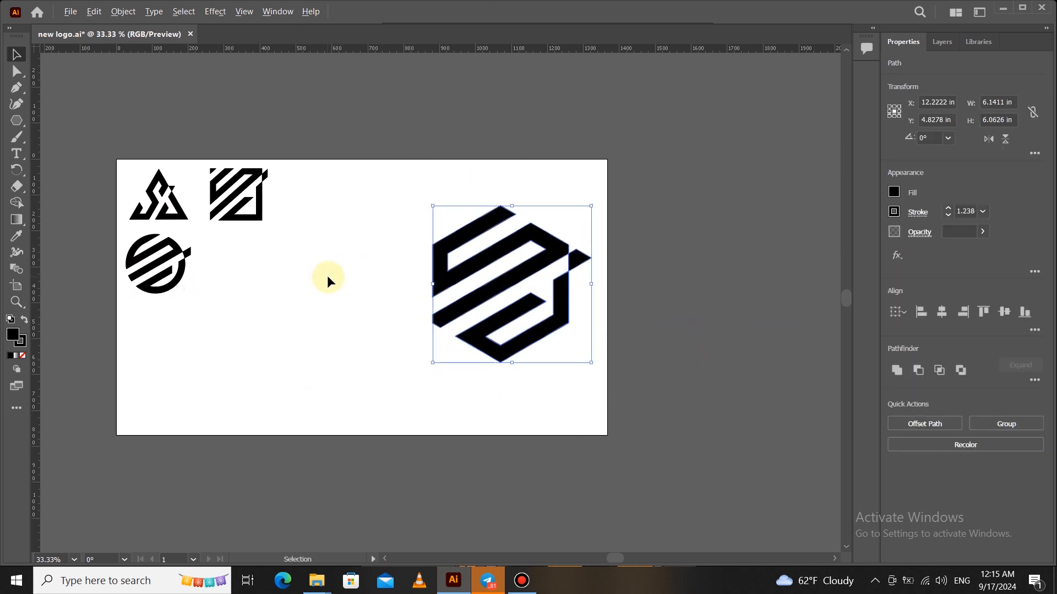
{"action": "scroll", "coordinate": [325, 275], "scroll_direction": "up", "scroll_amount": 1}
{"action": "scroll", "coordinate": [330, 272], "scroll_direction": "left", "scroll_amount": 2}
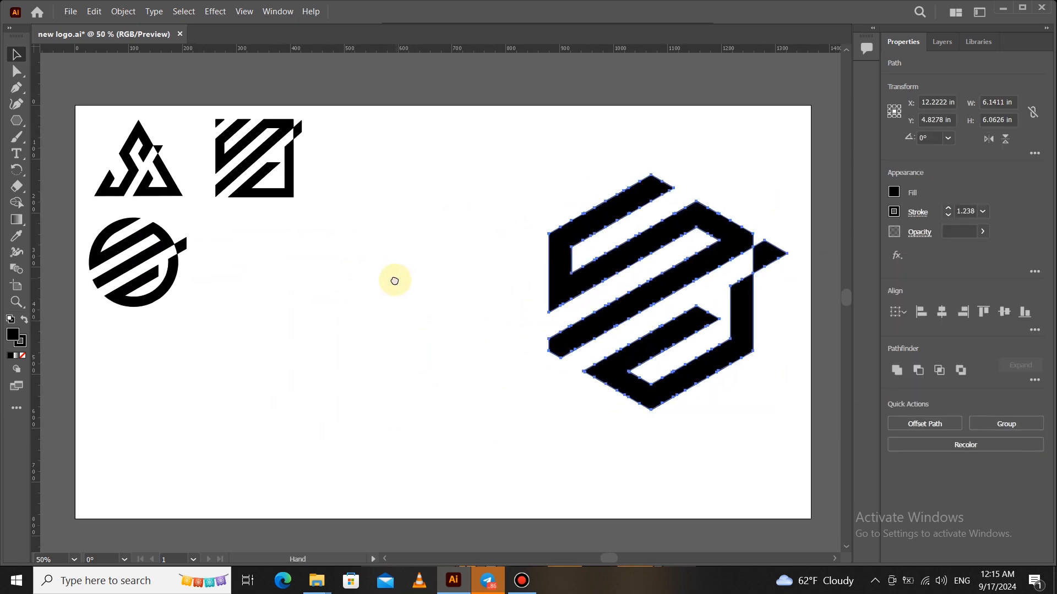
{"action": "left_click_drag", "start_coordinate": [640, 255], "coordinate": [647, 256]}
{"action": "left_click", "coordinate": [689, 443]}
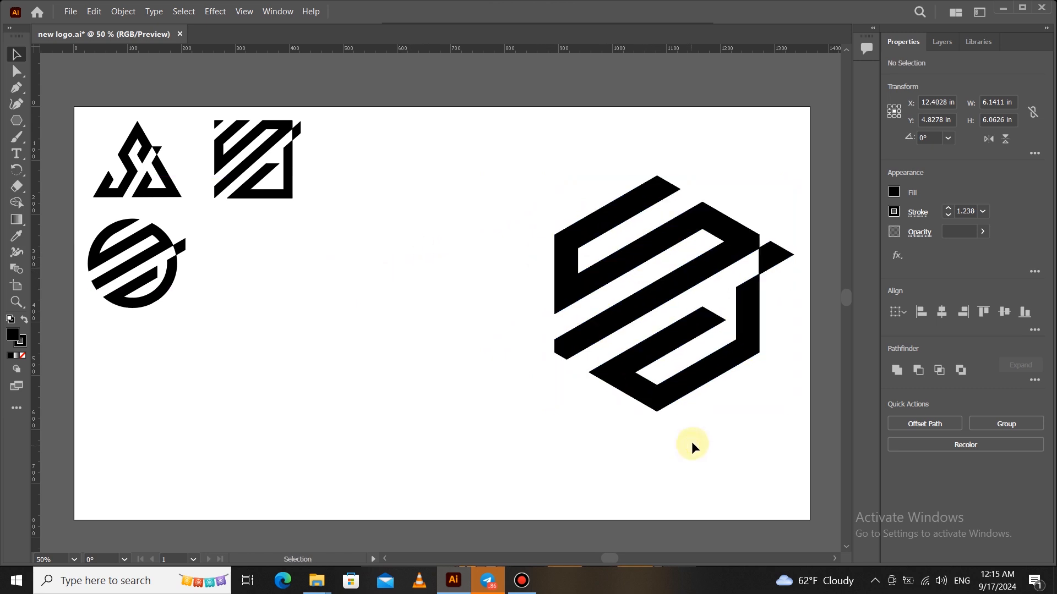
Step: Enlarge the circular logo to about 4.62 by 4.22 in and place it just left of the hexagon logo
{"action": "left_click", "coordinate": [172, 283]}
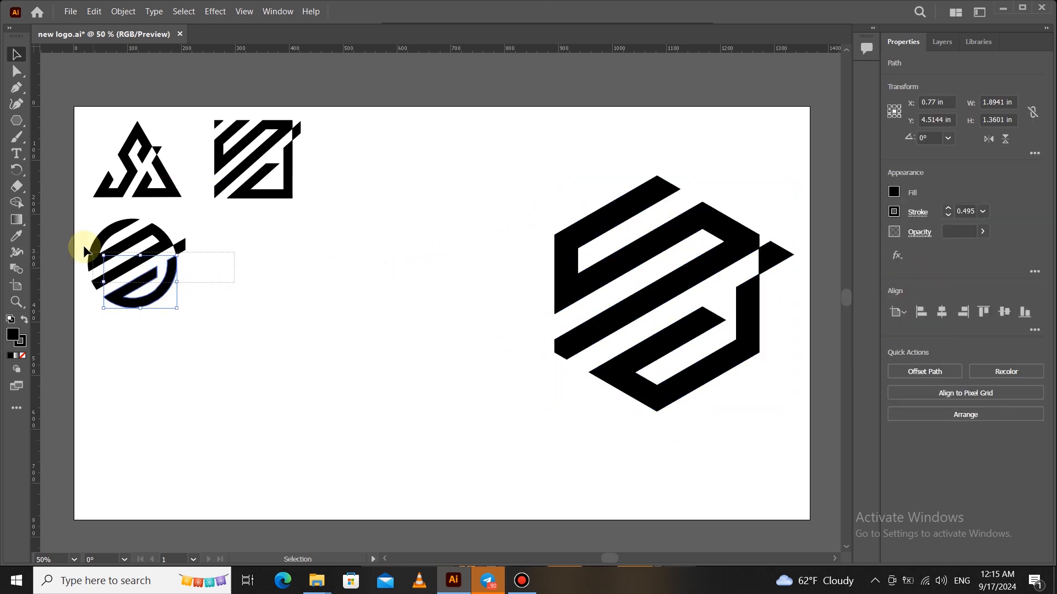
{"action": "left_click_drag", "start_coordinate": [86, 253], "coordinate": [88, 225]}
{"action": "left_click_drag", "start_coordinate": [135, 311], "coordinate": [137, 389]}
{"action": "left_click_drag", "start_coordinate": [196, 311], "coordinate": [512, 332]}
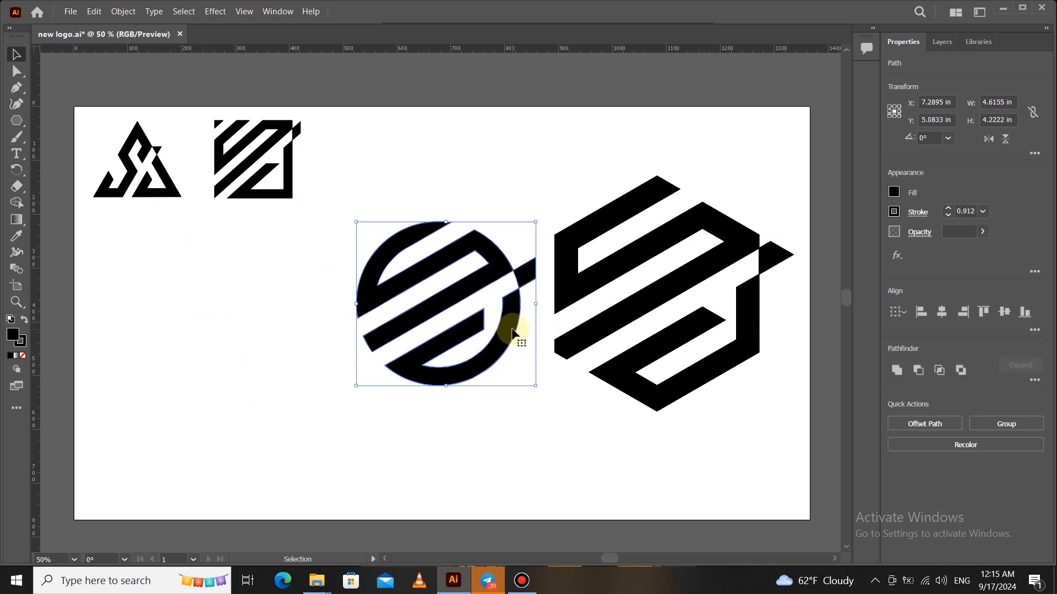
Step: Scale down the hexagon logo, shift it toward the artboard's right edge, and move the circular logo next to it
{"action": "left_click_drag", "start_coordinate": [594, 166], "coordinate": [781, 435]}
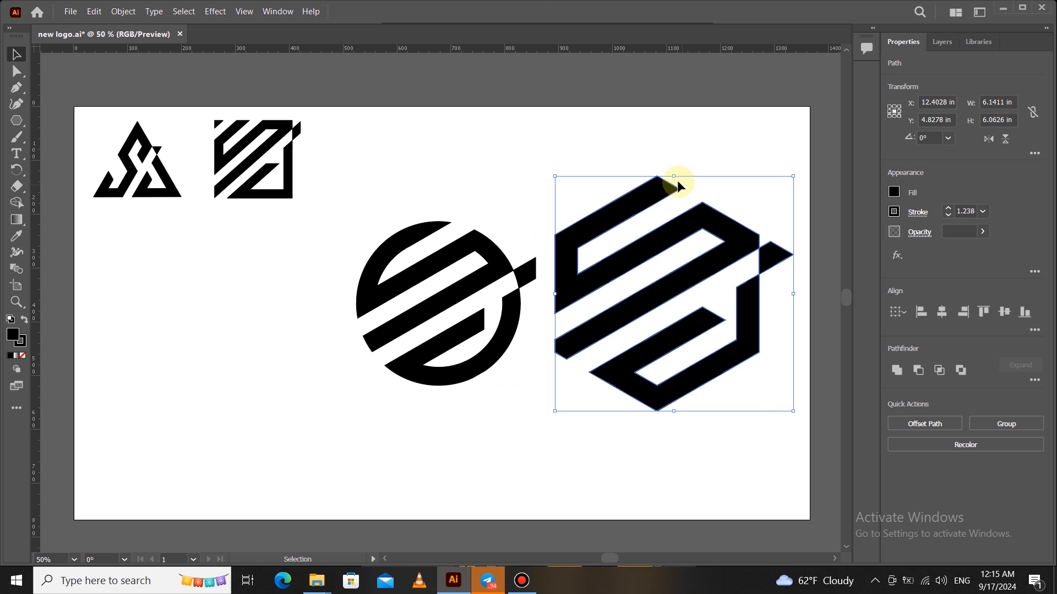
{"action": "left_click_drag", "start_coordinate": [673, 176], "coordinate": [682, 224]}
{"action": "left_click_drag", "start_coordinate": [688, 300], "coordinate": [712, 291]}
{"action": "left_click_drag", "start_coordinate": [524, 177], "coordinate": [384, 421]}
{"action": "left_click_drag", "start_coordinate": [491, 350], "coordinate": [536, 361]}
Step: Enlarge the square and triangle logos and place them left of the circular logo so all four form one row
{"action": "left_click_drag", "start_coordinate": [353, 113], "coordinate": [244, 153]}
{"action": "left_click_drag", "start_coordinate": [218, 218], "coordinate": [221, 219]}
{"action": "left_click_drag", "start_coordinate": [278, 157], "coordinate": [340, 314]}
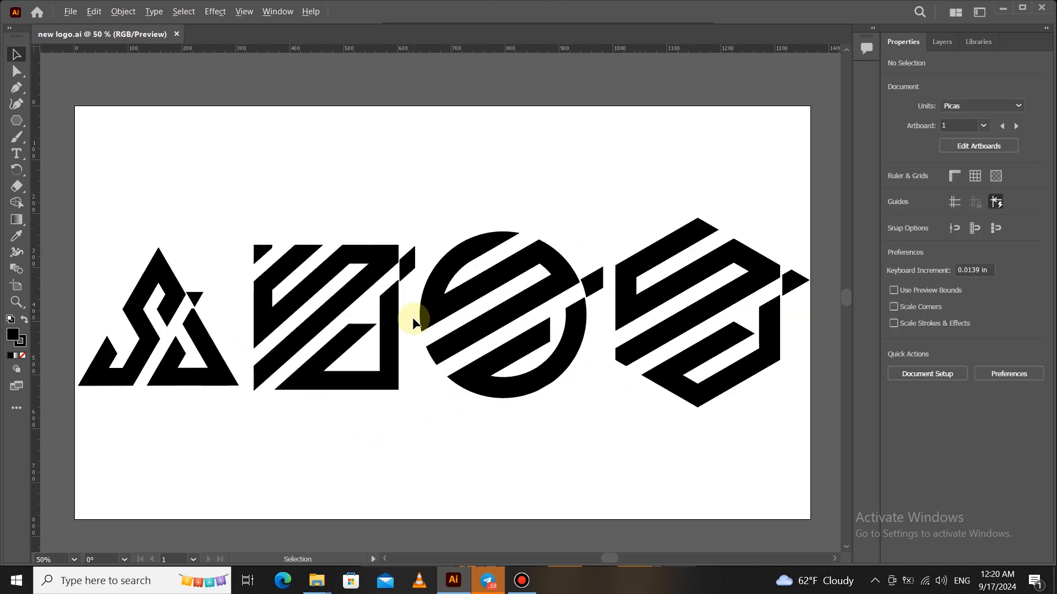
{"action": "scroll", "coordinate": [414, 318], "scroll_direction": "down", "scroll_amount": 2}
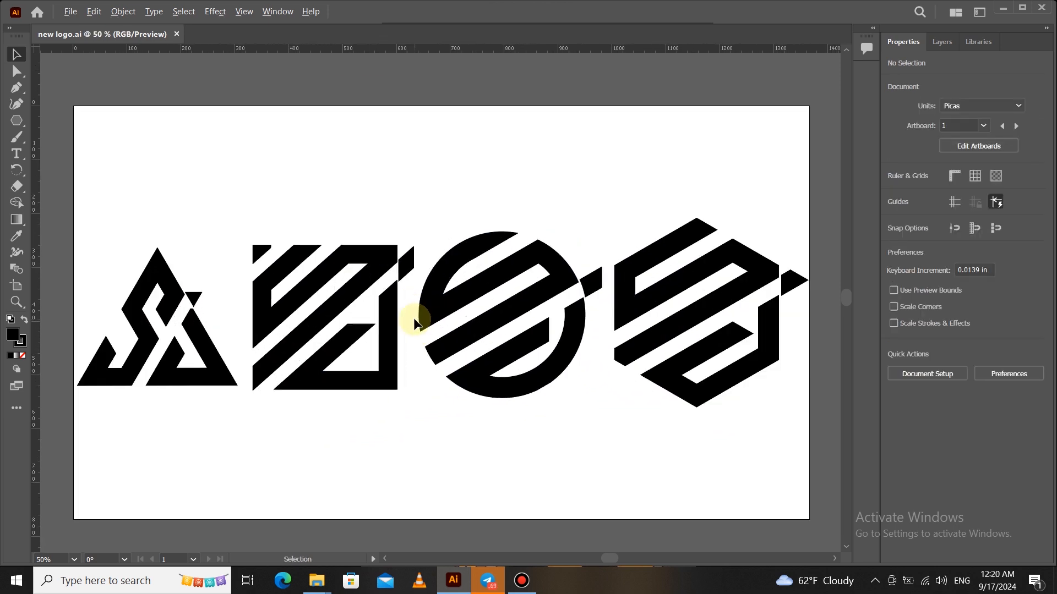